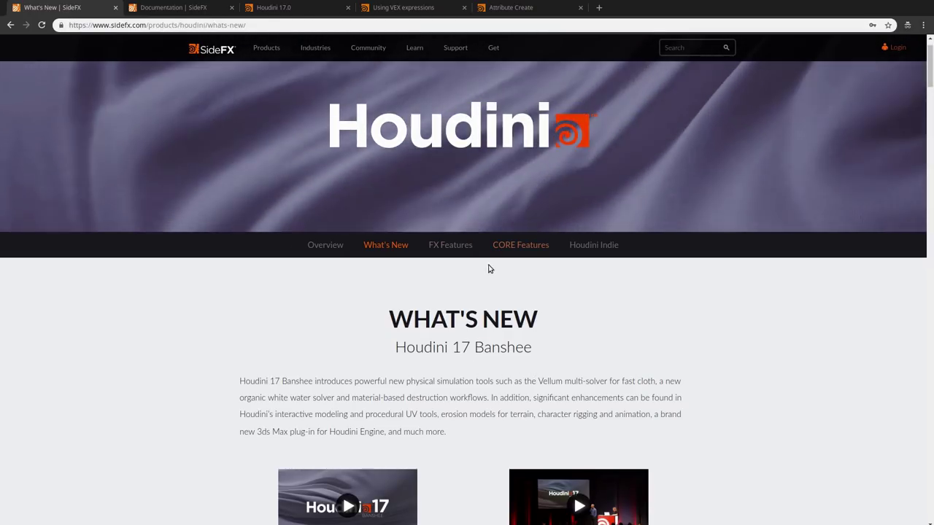
mouse_move(269, 48)
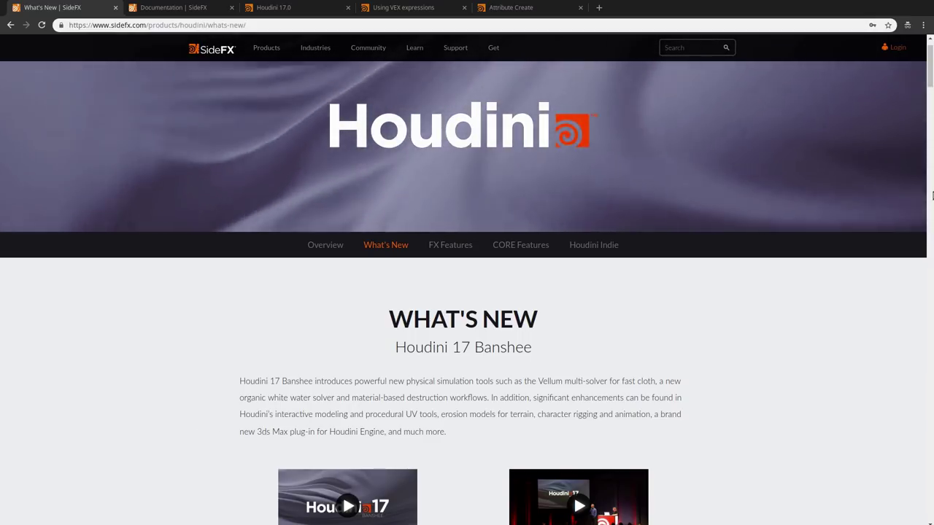
scroll(931, 102, "down", 3)
scroll(406, 345, "up", 2)
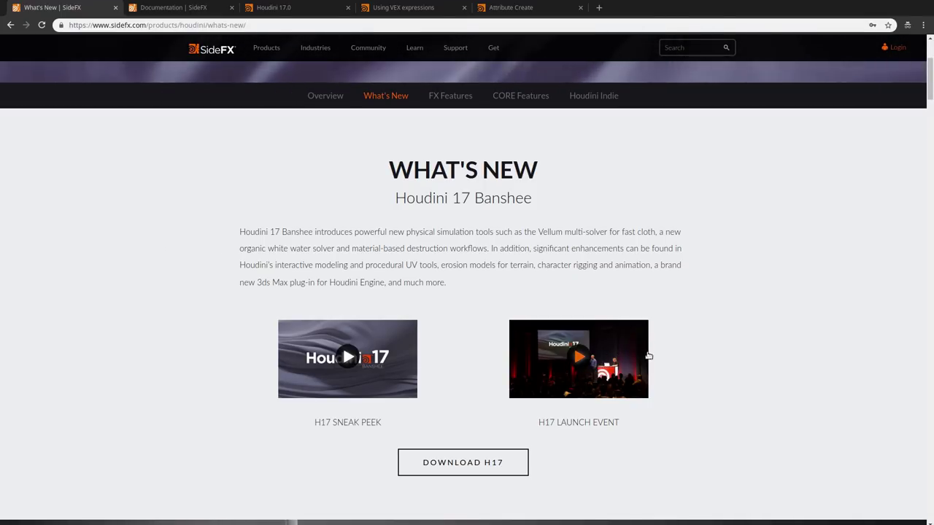
left_click_drag(930, 87, 896, 91)
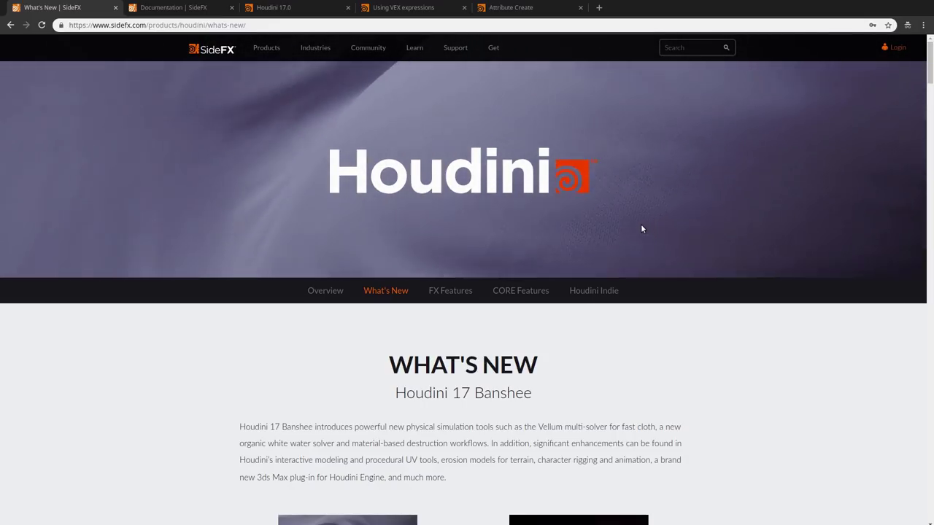
Step: Switch to Houdini, closing the ball video, and save the empty scene as 02-ball-modeling-WIP-01 in the project folder
key("alt+Tab")
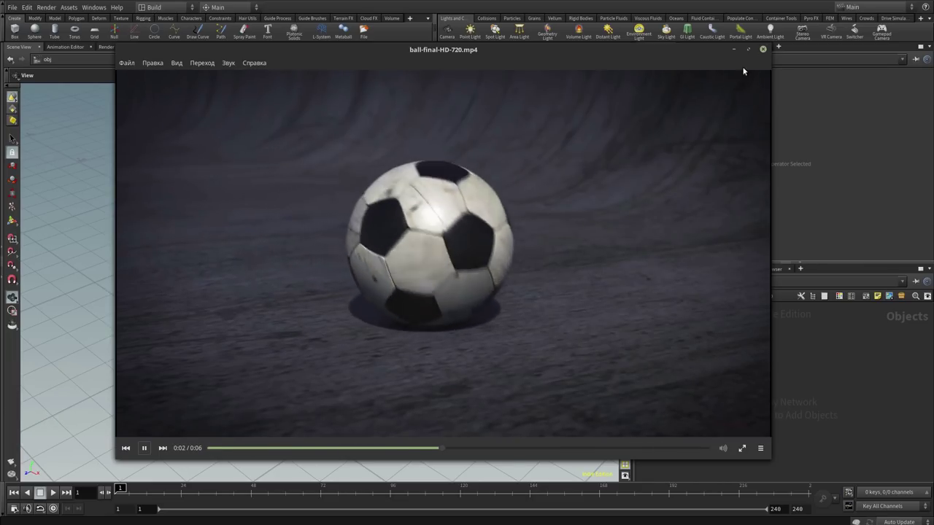
left_click(765, 49)
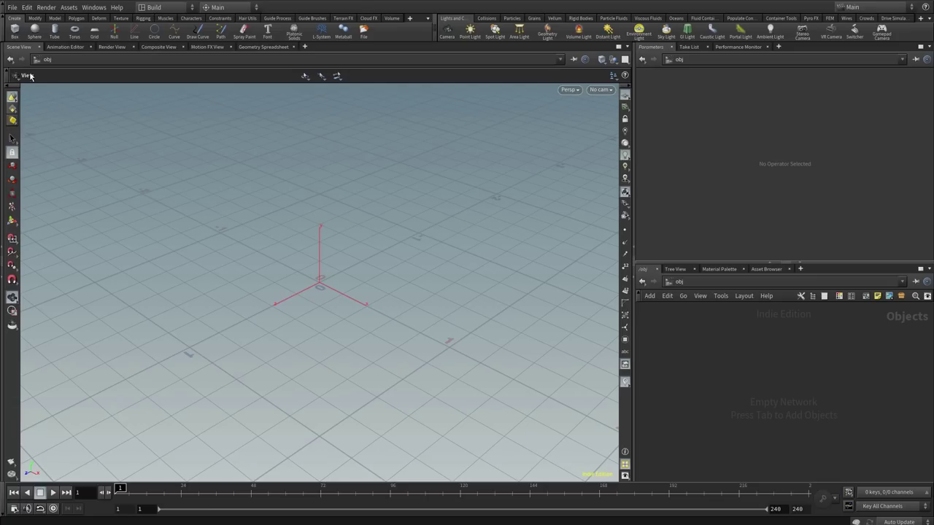
left_click(12, 8)
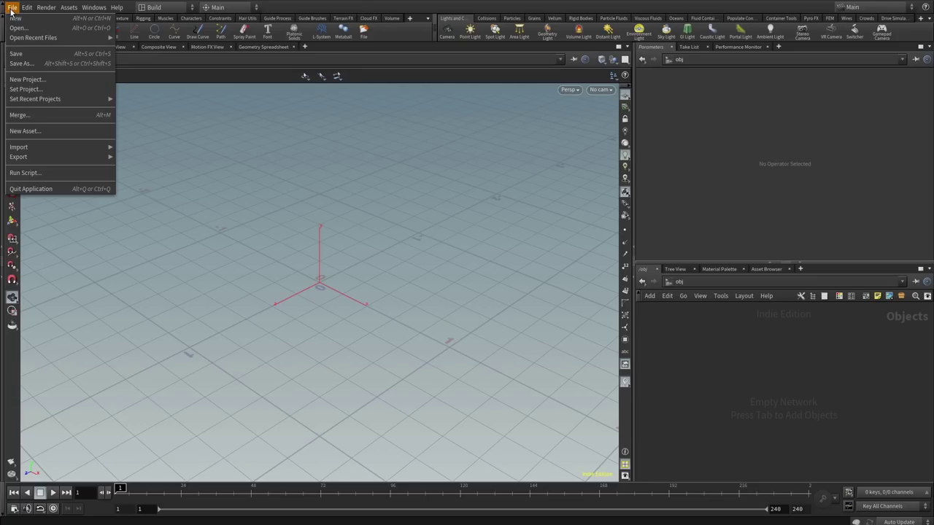
left_click(16, 54)
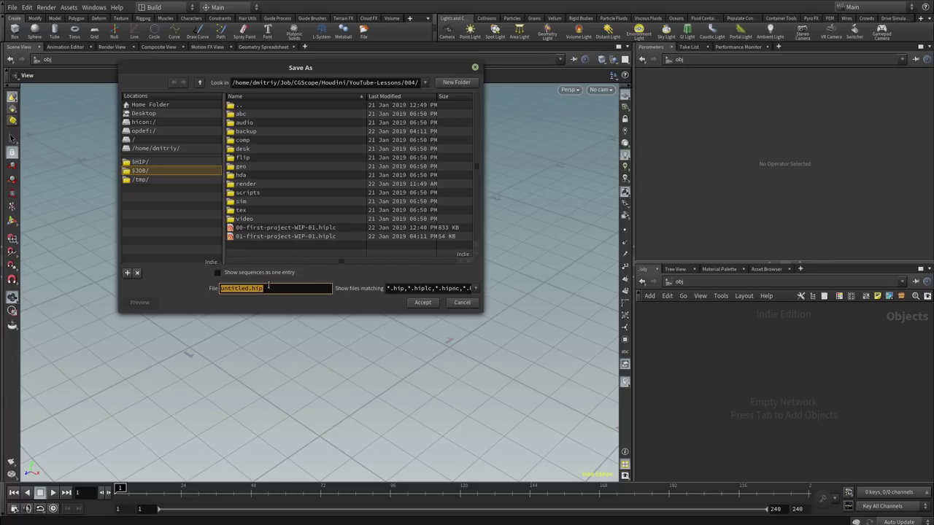
type("02-bal")
type("-")
left_click(423, 303)
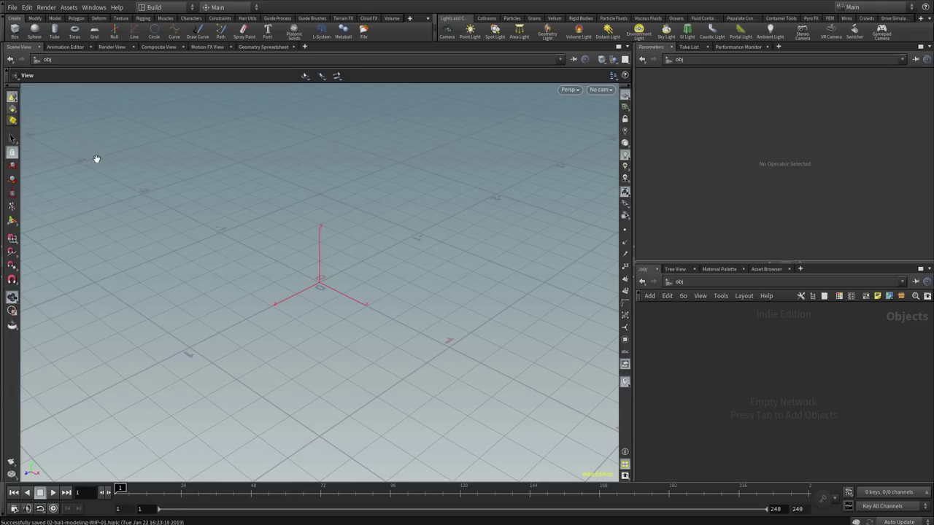
left_click(12, 7)
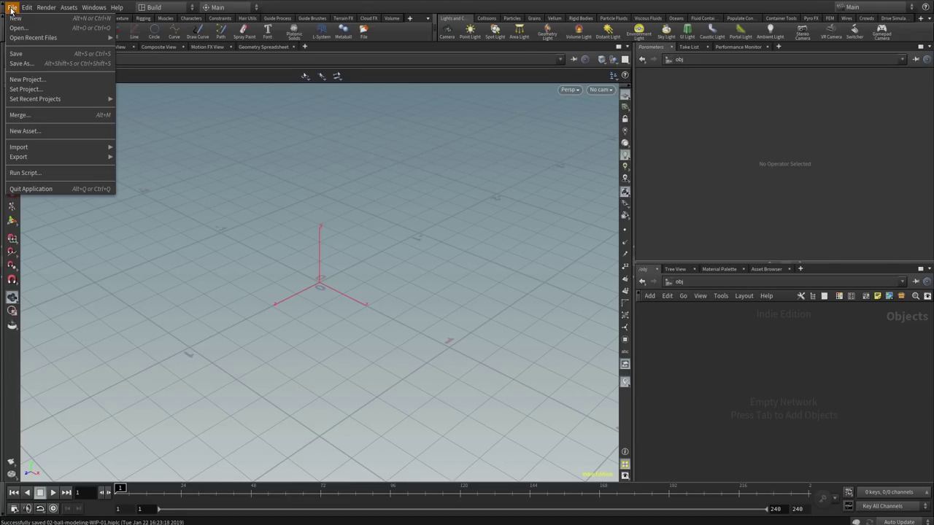
left_click(49, 79)
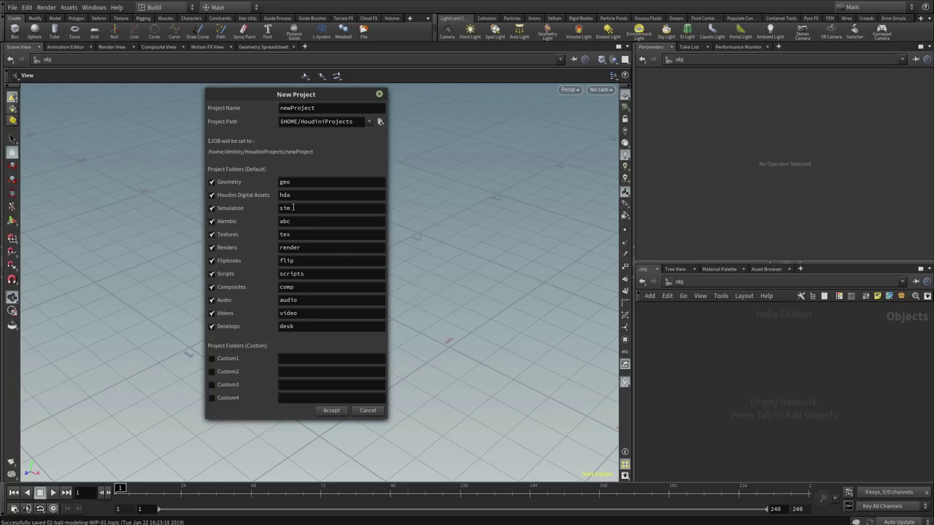
left_click(379, 125)
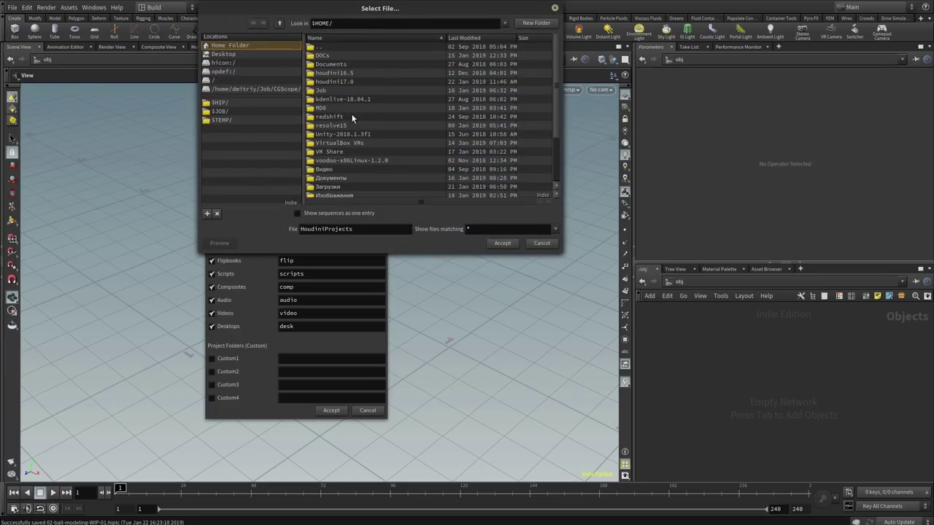
left_click(555, 9)
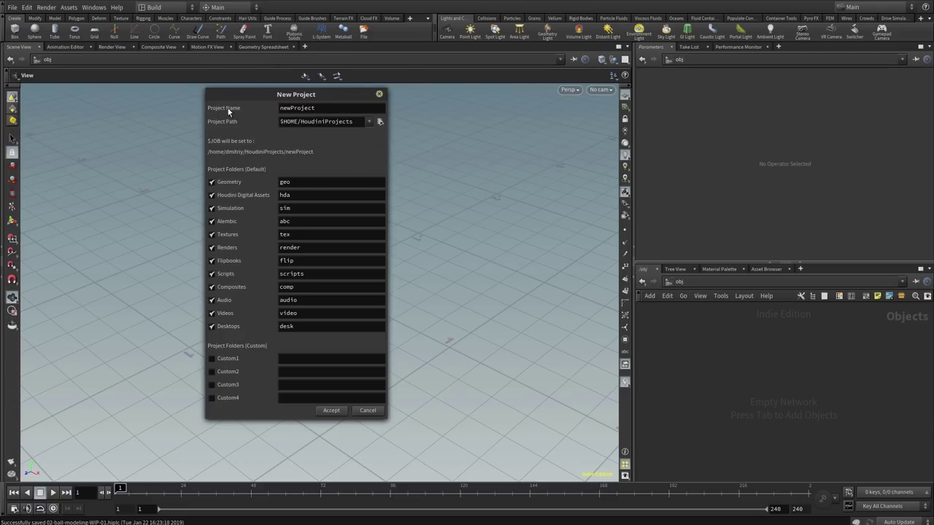
double_click(317, 108)
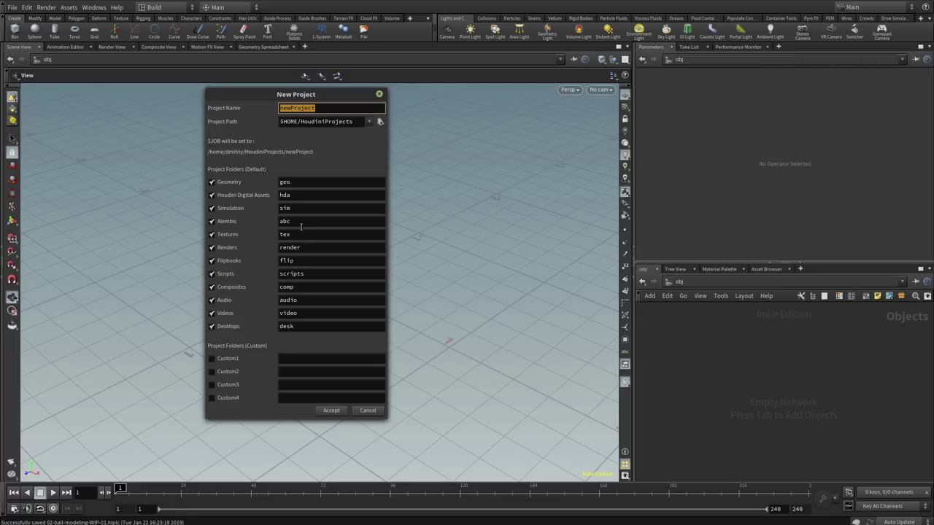
left_click_drag(327, 95, 313, 100)
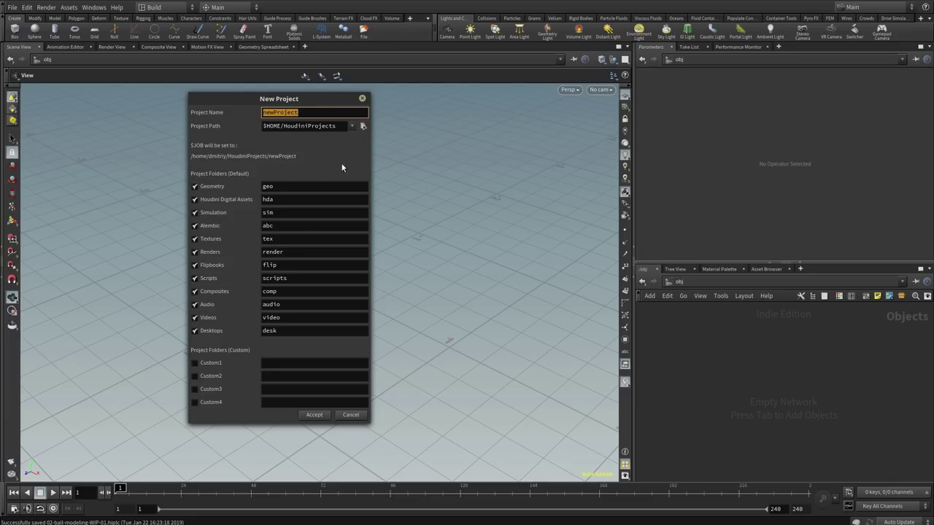
left_click(362, 99)
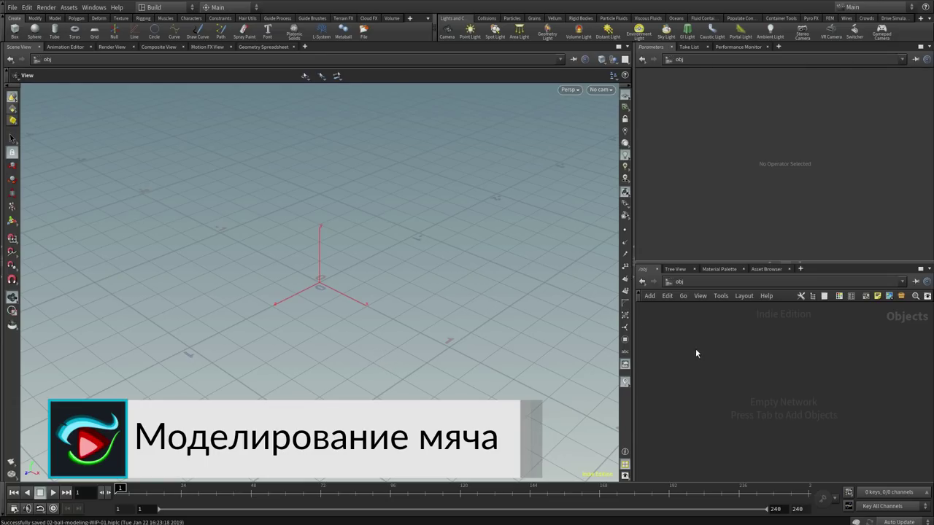
Step: Widen the parameter and network area and add a Geometry object to the empty scene network
left_click_drag(635, 382, 539, 384)
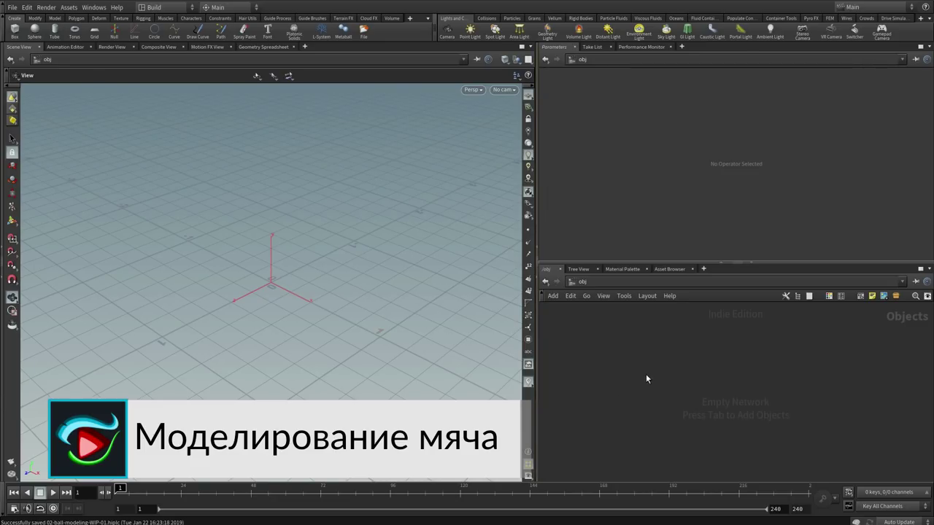
key("Tab")
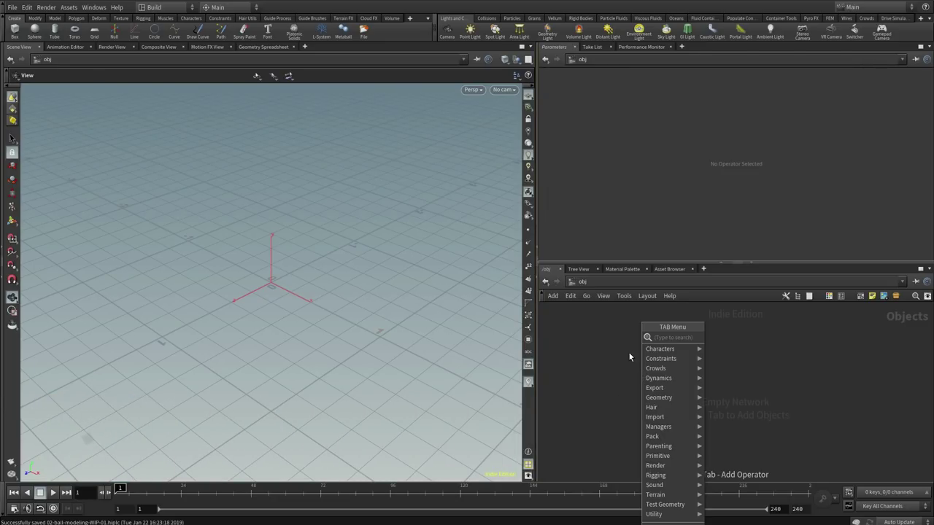
type("ge")
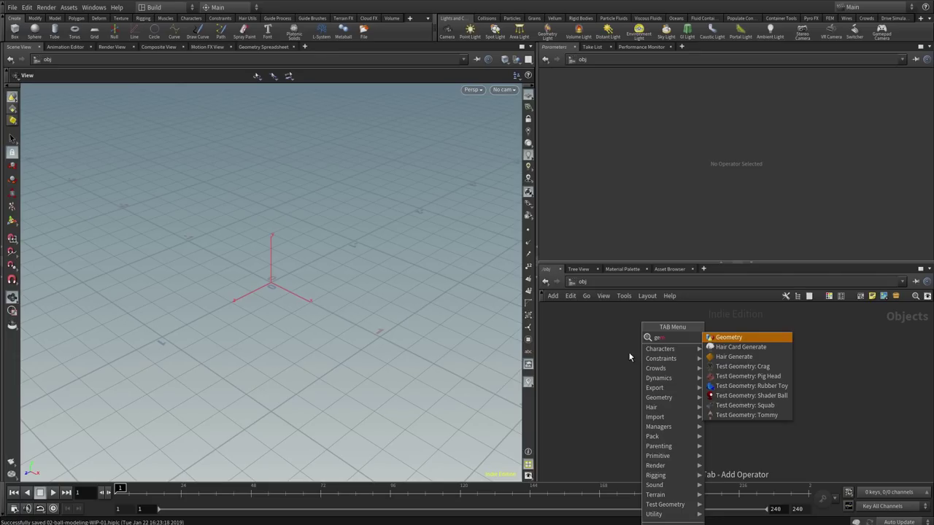
key("Return")
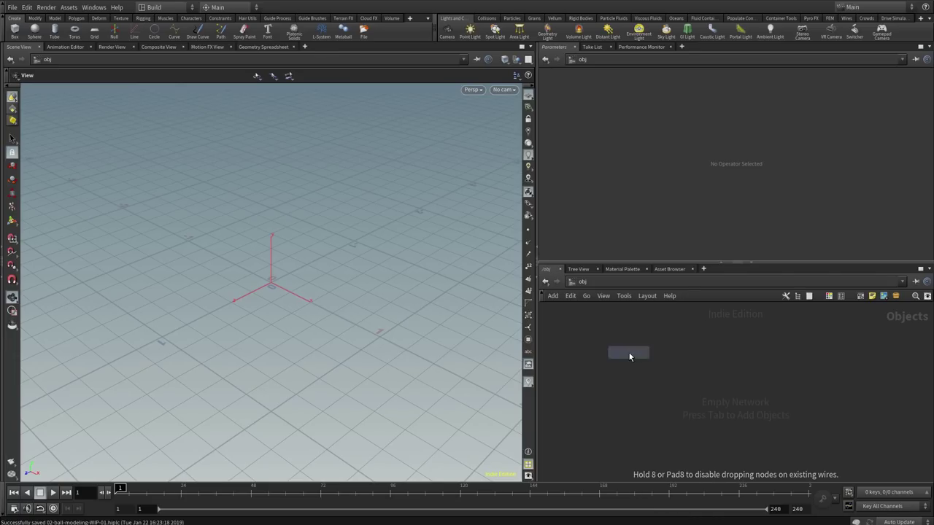
left_click(630, 355)
Step: Rename the new geometry object to ball and shift its node slightly in the network
double_click(663, 352)
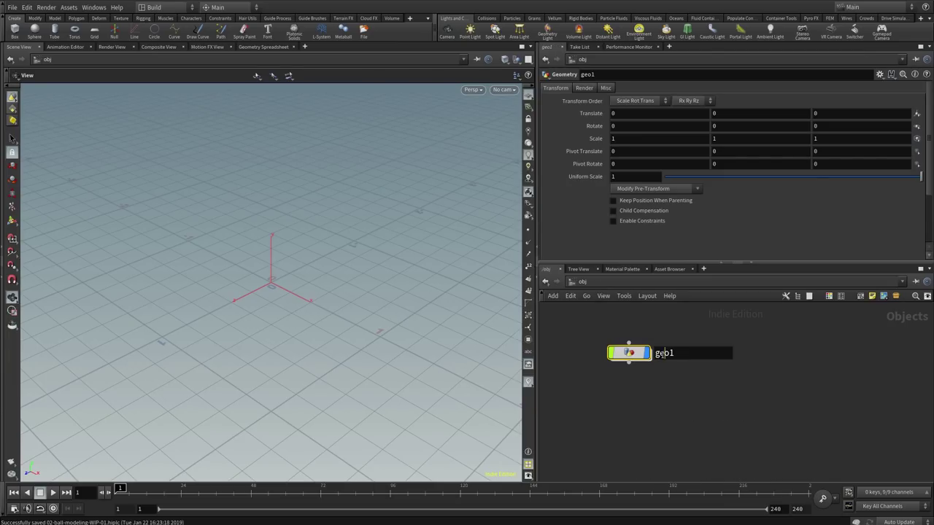
type("ball")
key("Return")
left_click_drag(645, 354, 655, 355)
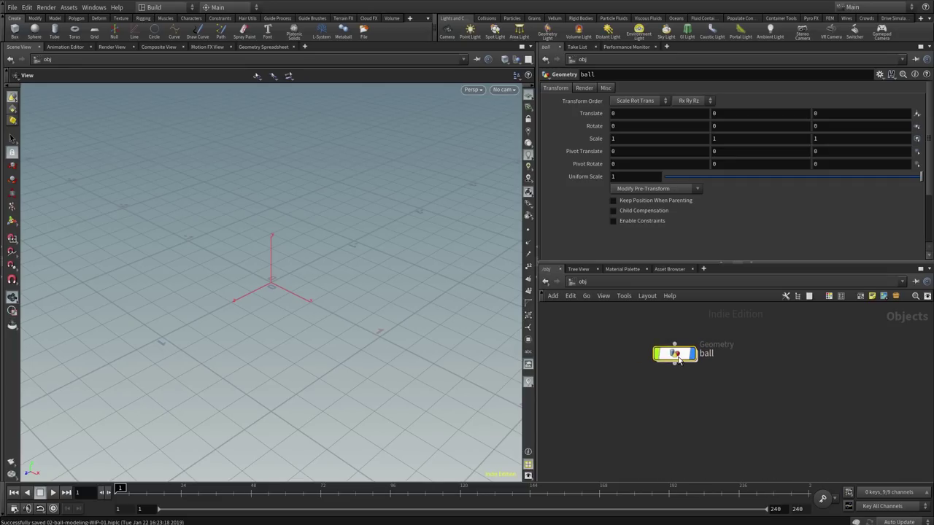
Step: Inside the ball object, add a Platonic Solids node and place it near the middle of the network
key("i")
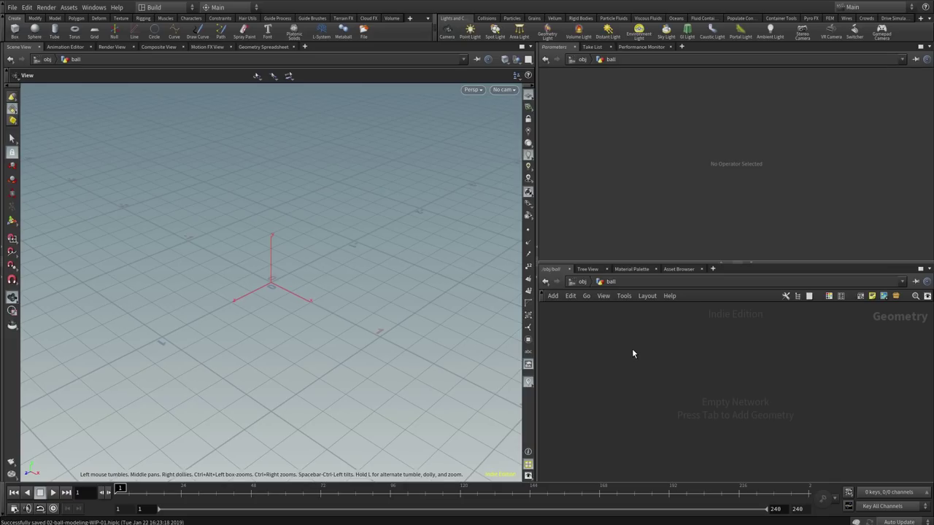
key("Tab")
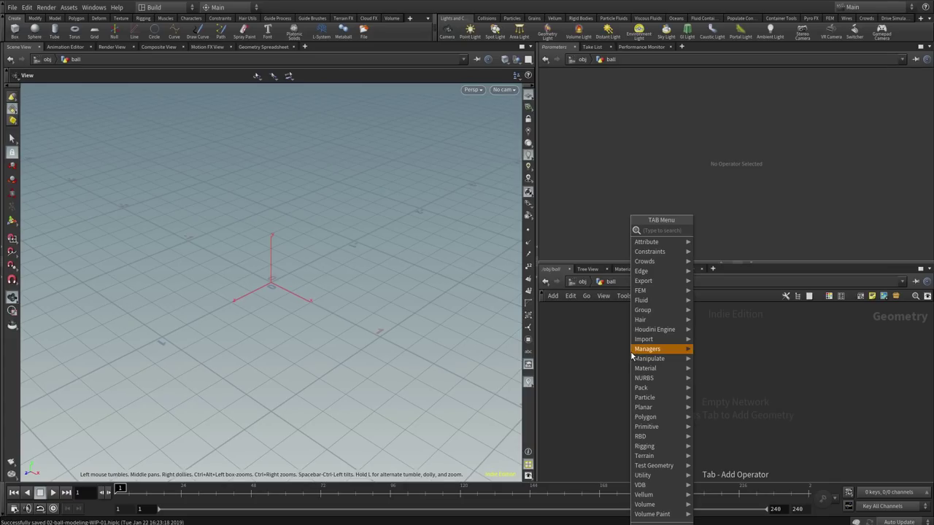
left_click(591, 362)
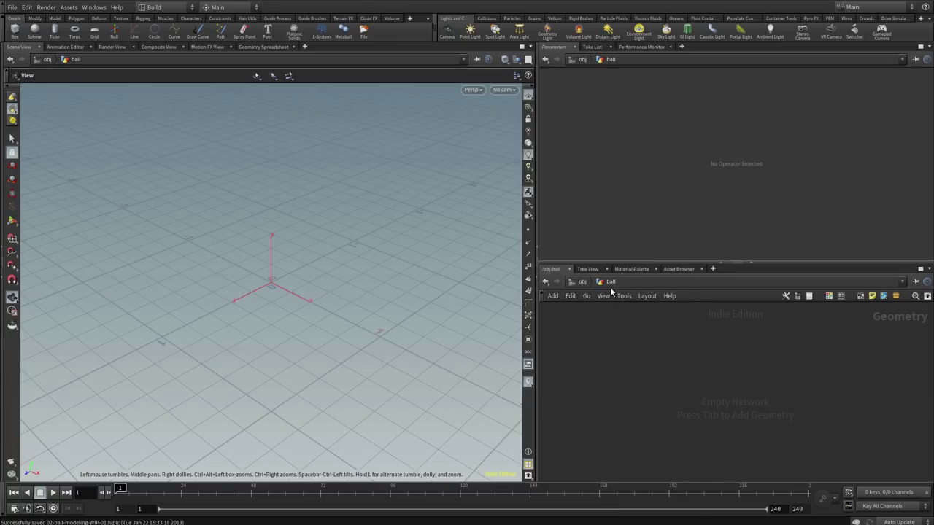
key("Tab")
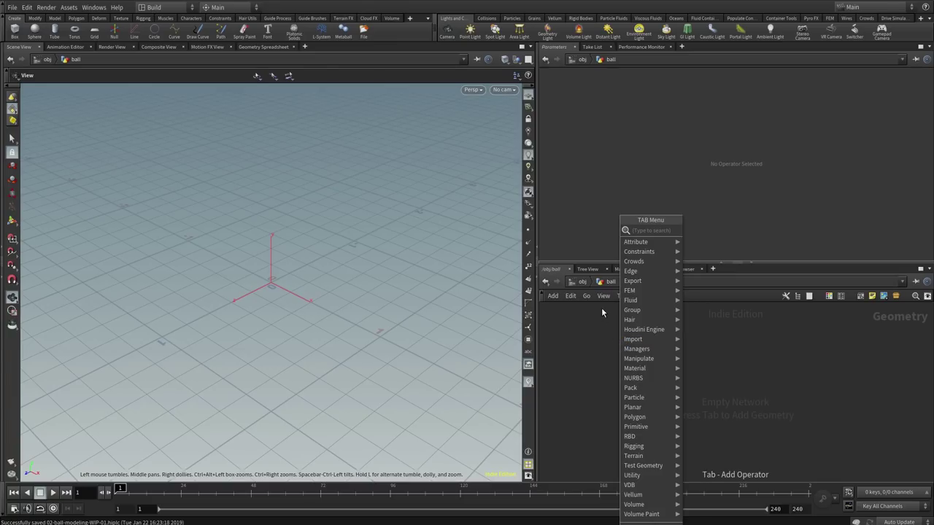
type("soli")
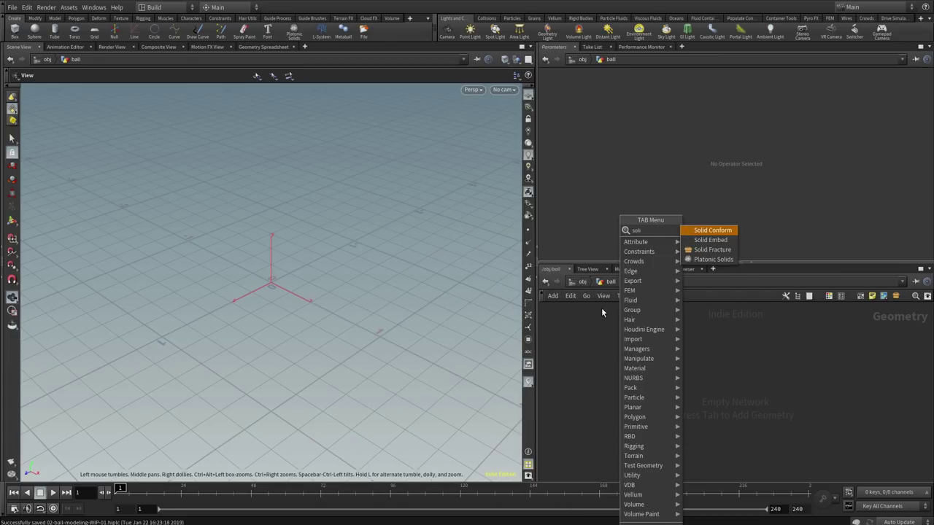
key("Down")
key("Down")
key("Down")
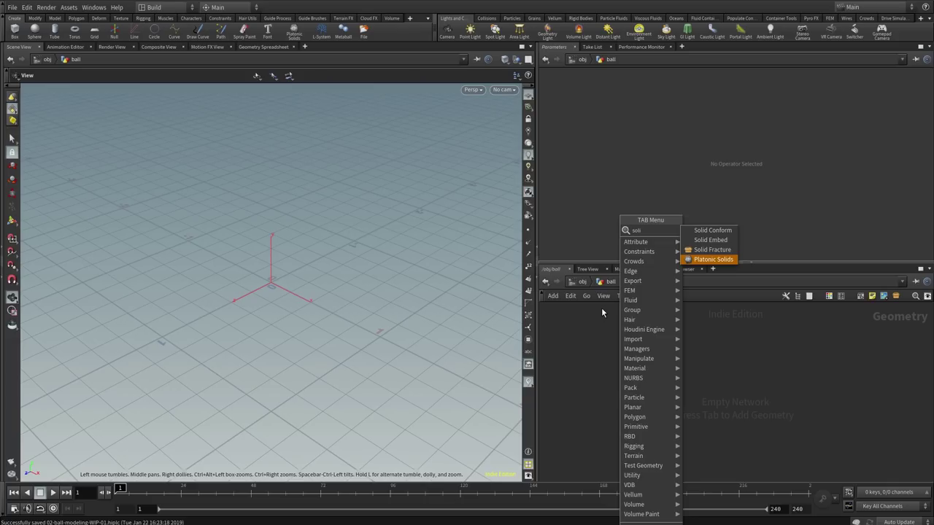
key("Return")
left_click(601, 307)
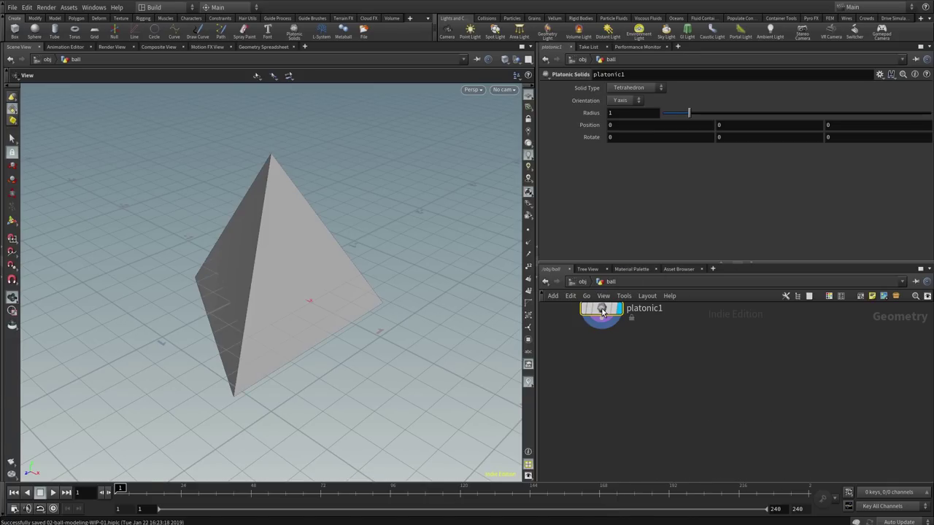
left_click_drag(601, 308, 673, 361)
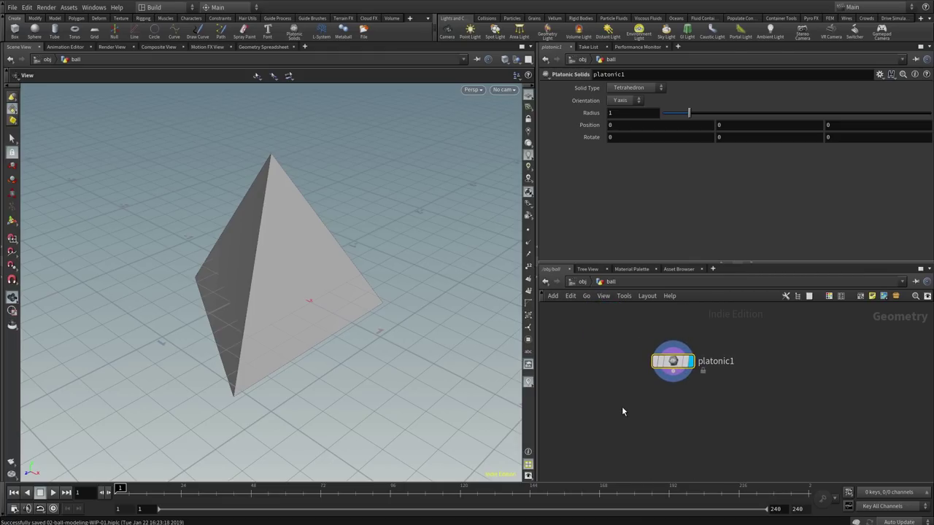
Step: Try the Cube, Octahedron and Icosahedron solid types on the Platonic Solids node
left_click_drag(271, 316, 328, 310)
mouse_move(693, 368)
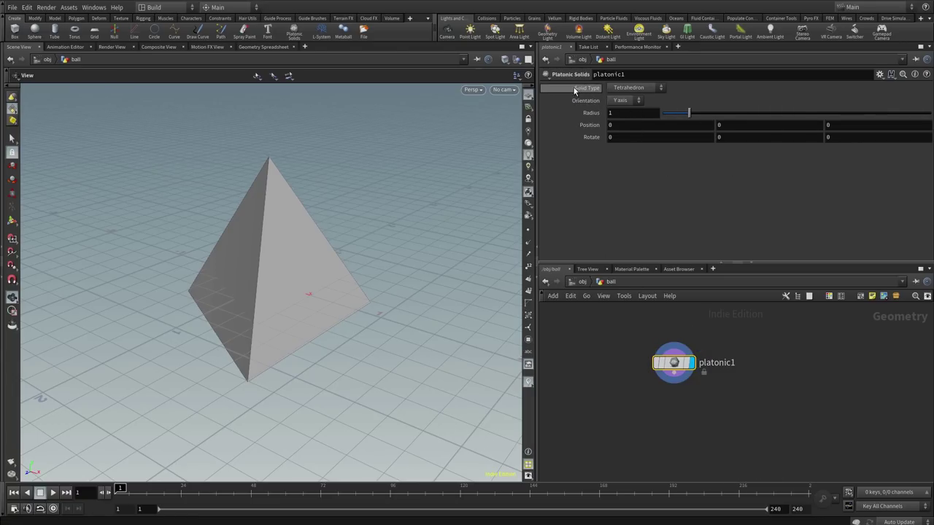
left_click(640, 88)
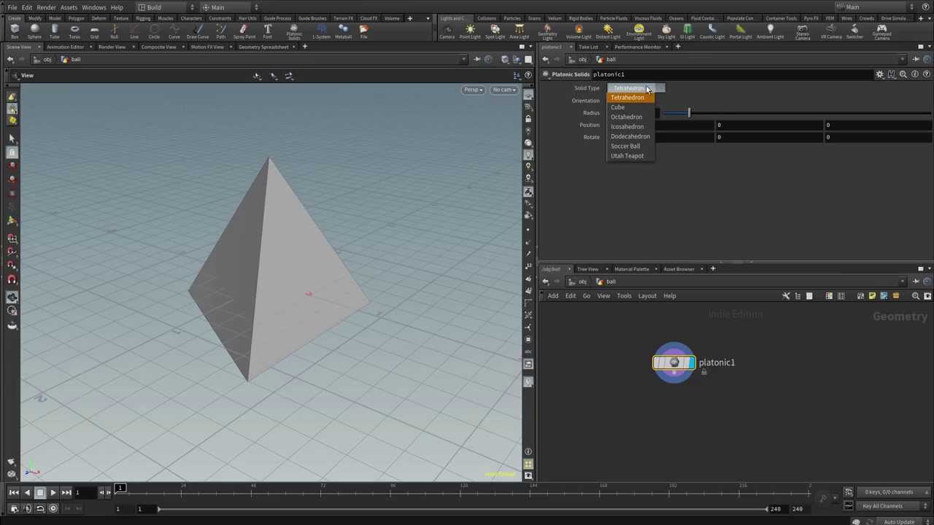
left_click(635, 108)
left_click(641, 88)
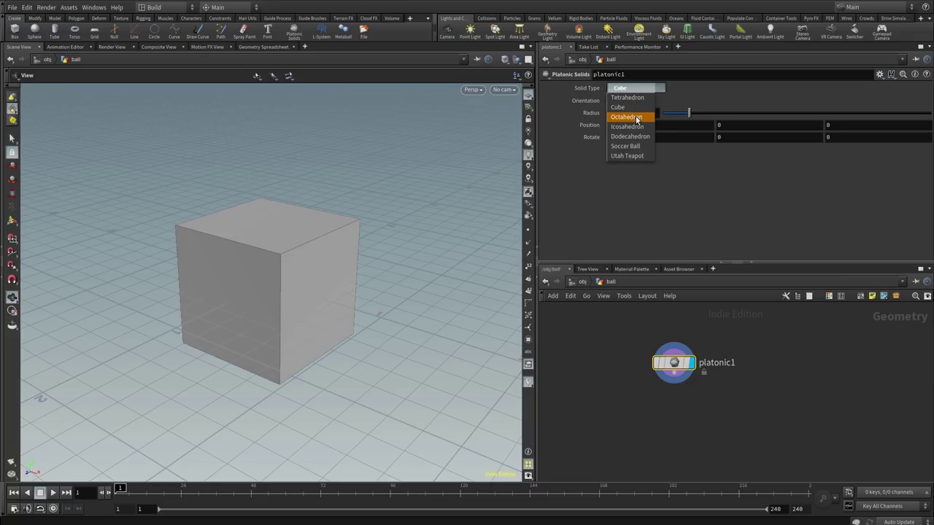
left_click(631, 117)
left_click(643, 88)
left_click(629, 126)
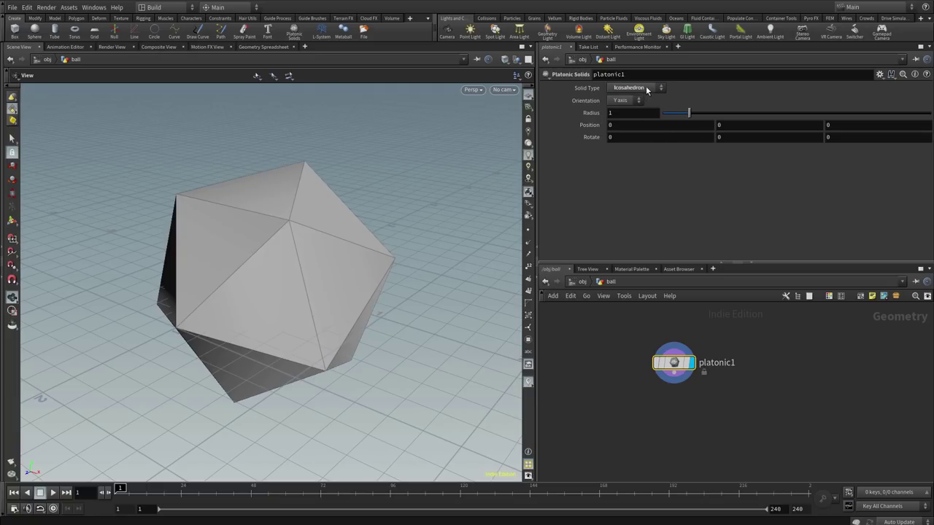
Step: Set the solid type of the Platonic Solids node to Soccer Ball
left_click(647, 89)
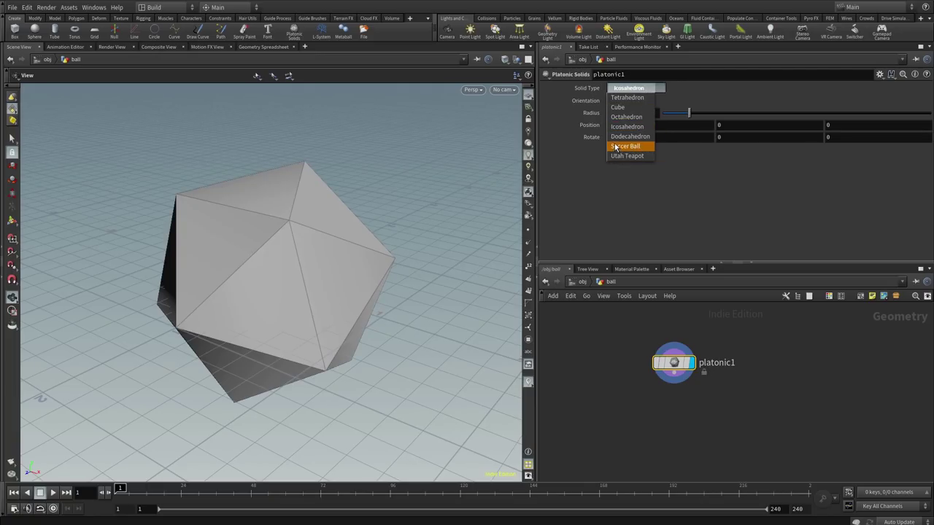
left_click(644, 146)
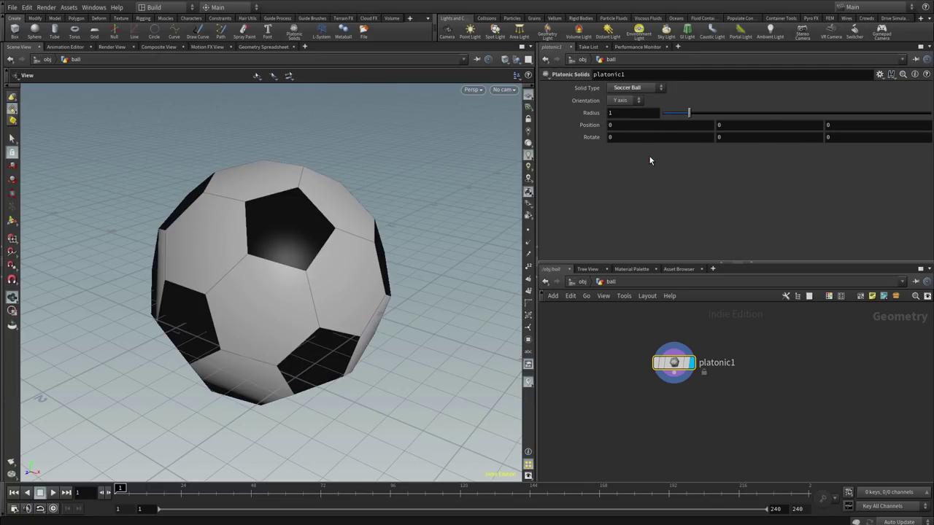
Step: Add a Subdivide node and place it just below the Platonic Solids node
left_click_drag(338, 298, 309, 298)
left_click_drag(673, 371, 679, 352)
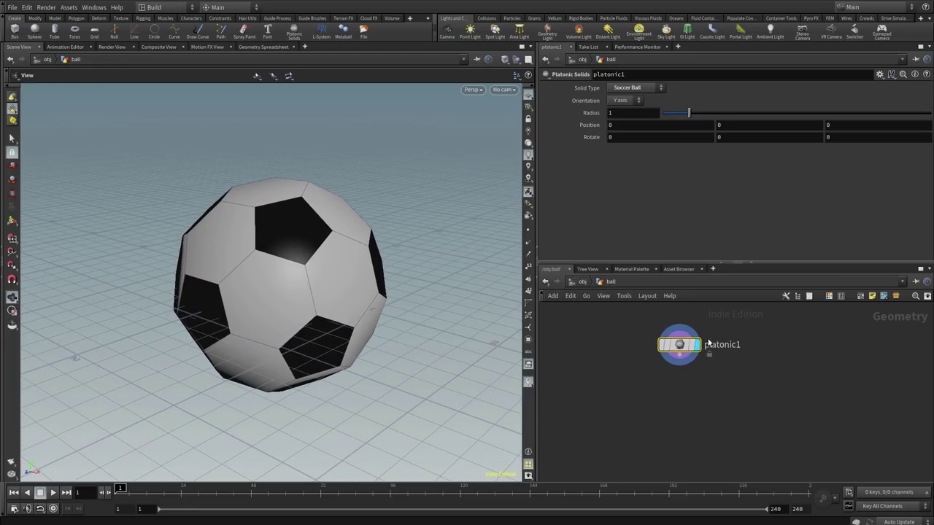
left_click_drag(313, 284, 294, 276)
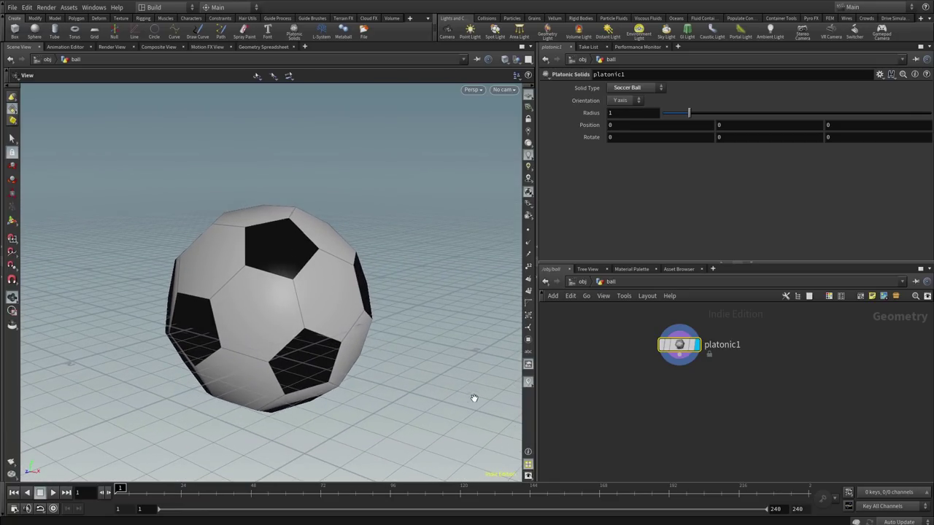
left_click(663, 387)
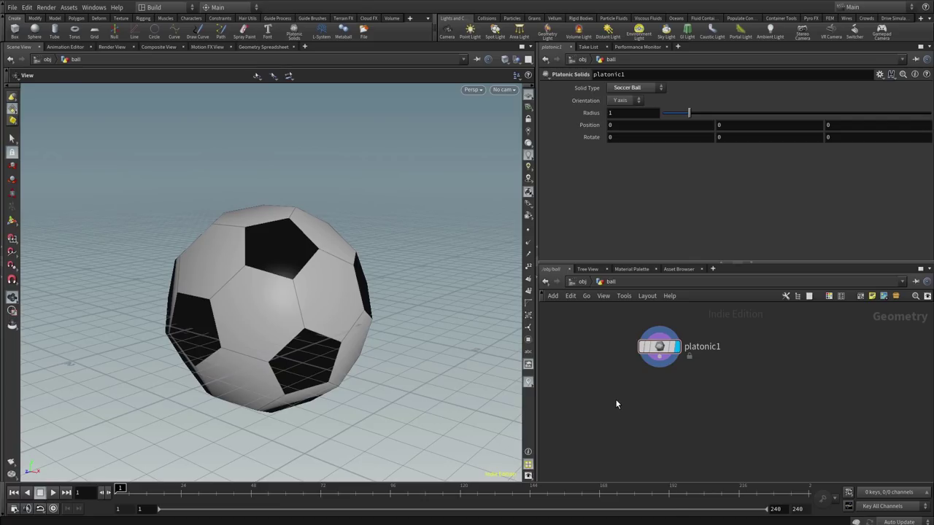
key("Tab")
type("sub")
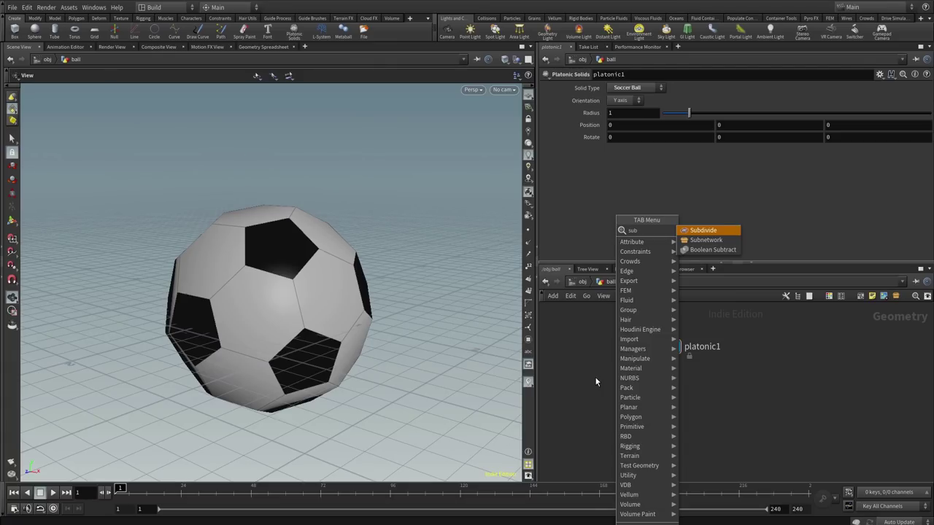
key("Return")
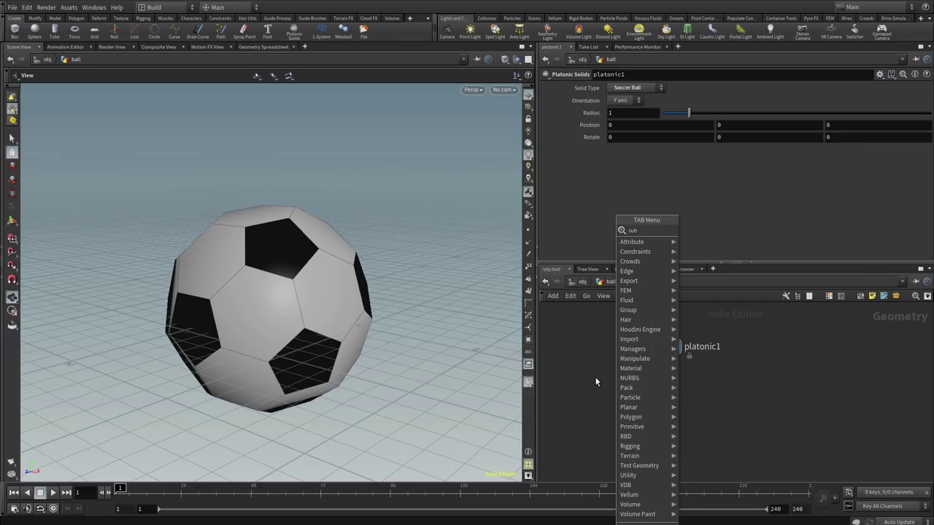
left_click(619, 420)
left_click_drag(607, 394, 643, 402)
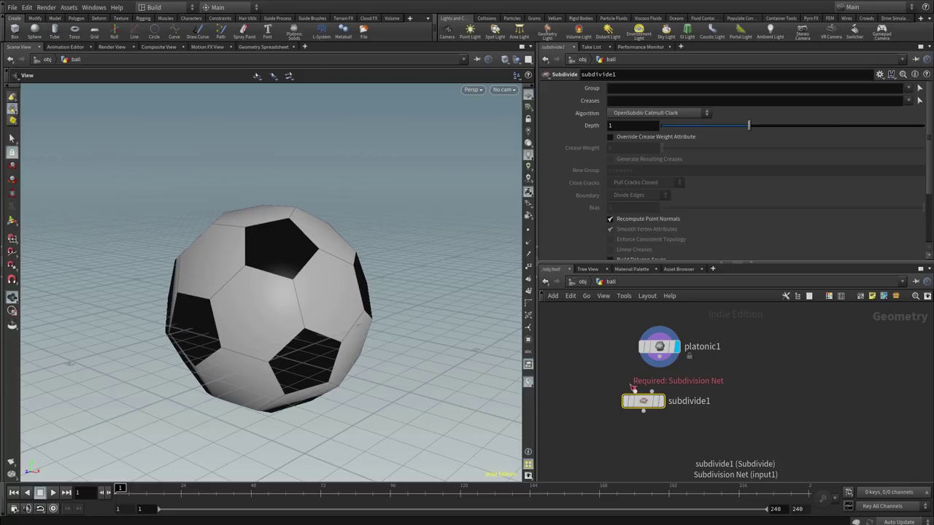
Step: Connect the Platonic Solids output to the Subdivide node's first input and display the subdivided result in the viewport
left_click(659, 361)
left_click(635, 392)
mouse_move(644, 401)
left_mouse_down()
mouse_move(653, 391)
mouse_move(660, 397)
left_mouse_up()
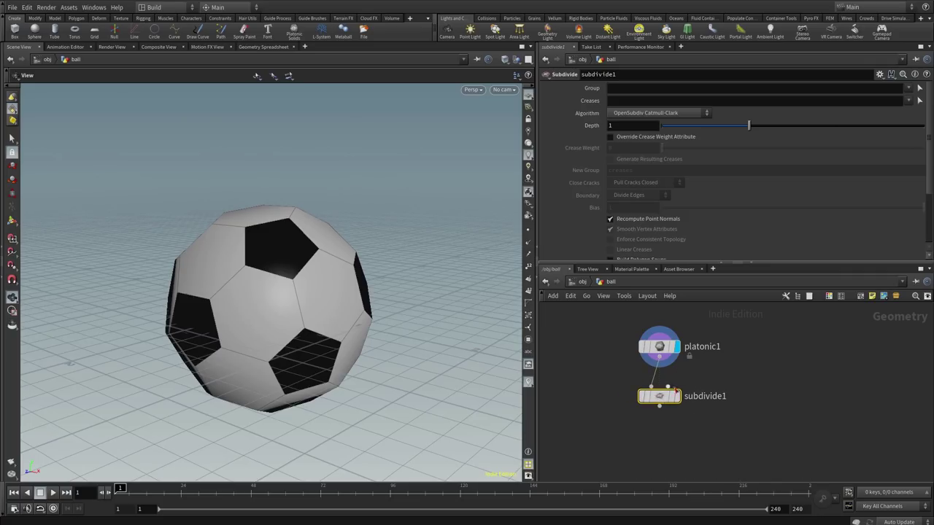
mouse_move(645, 397)
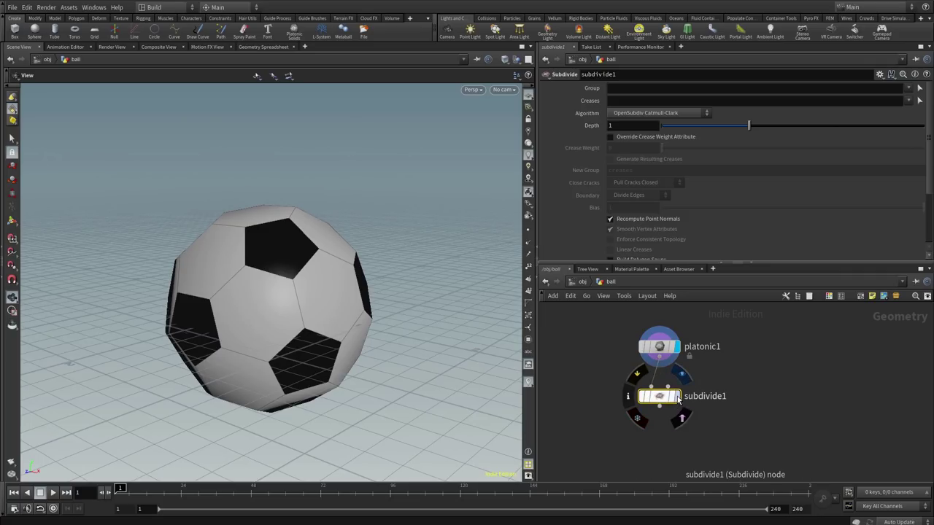
left_click(677, 397)
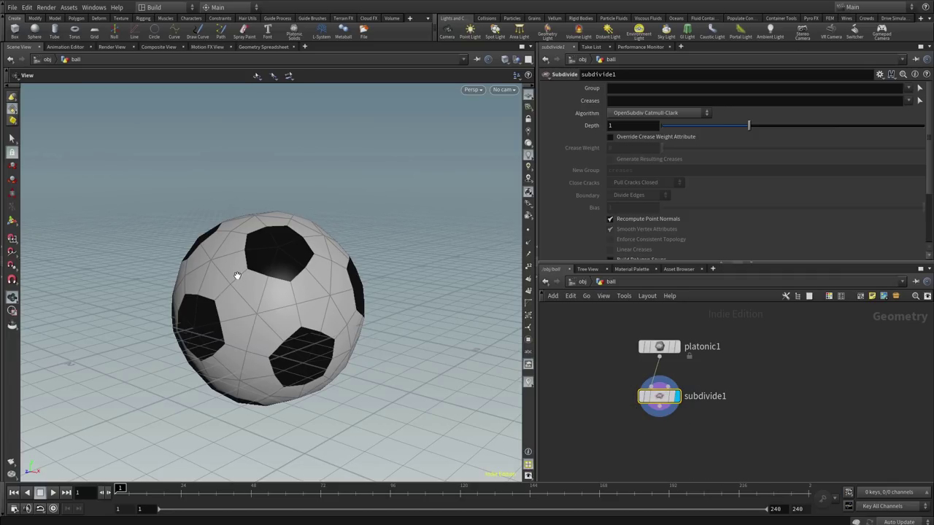
Step: Move the first Subdivide node aside and add a second one from the Platonic Solids output, placed directly beneath it
mouse_move(661, 400)
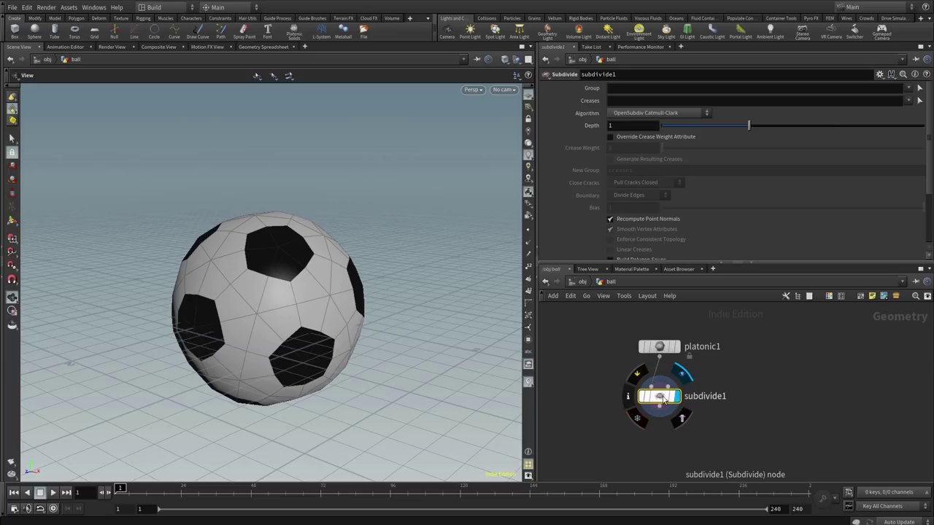
left_click_drag(660, 400, 593, 404)
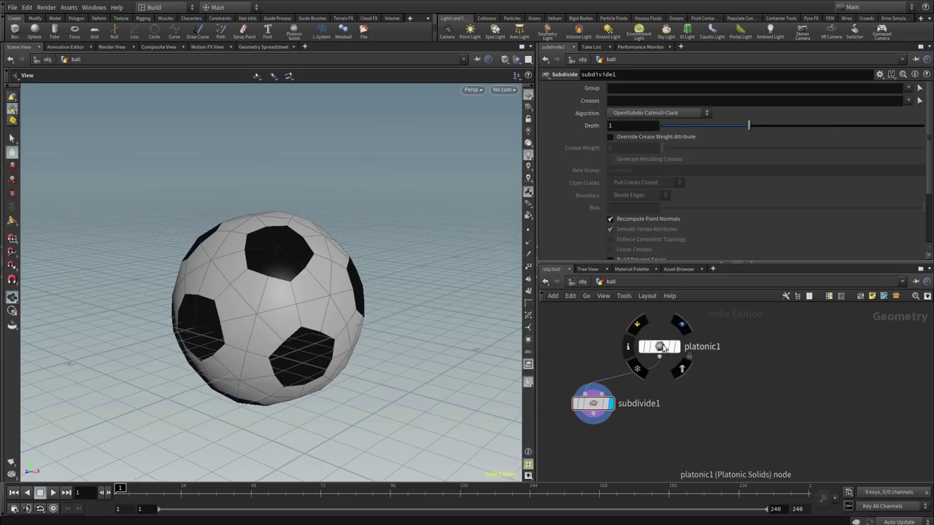
left_click(664, 349)
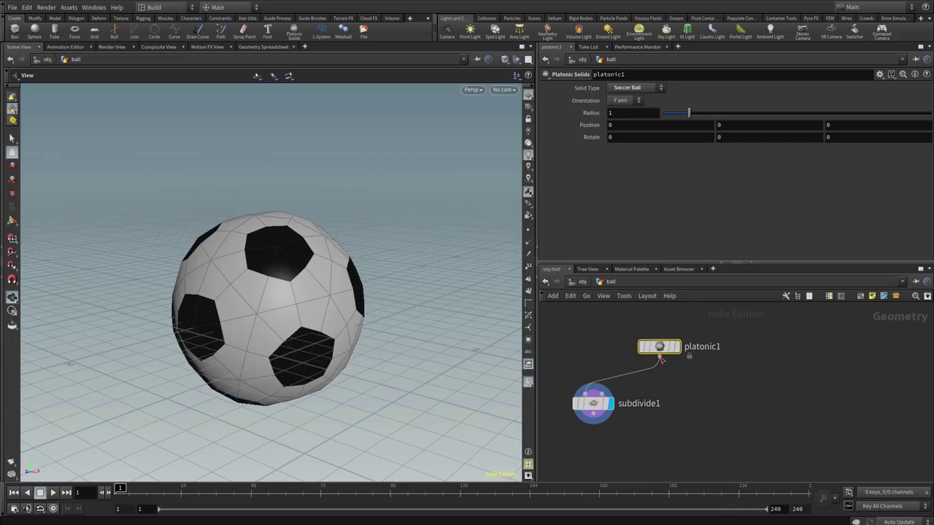
key("Tab")
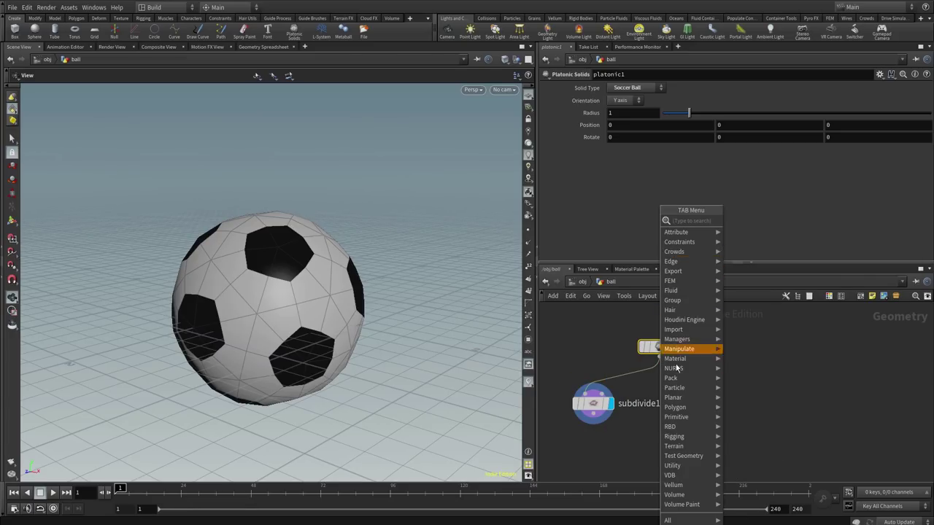
mouse_move(683, 341)
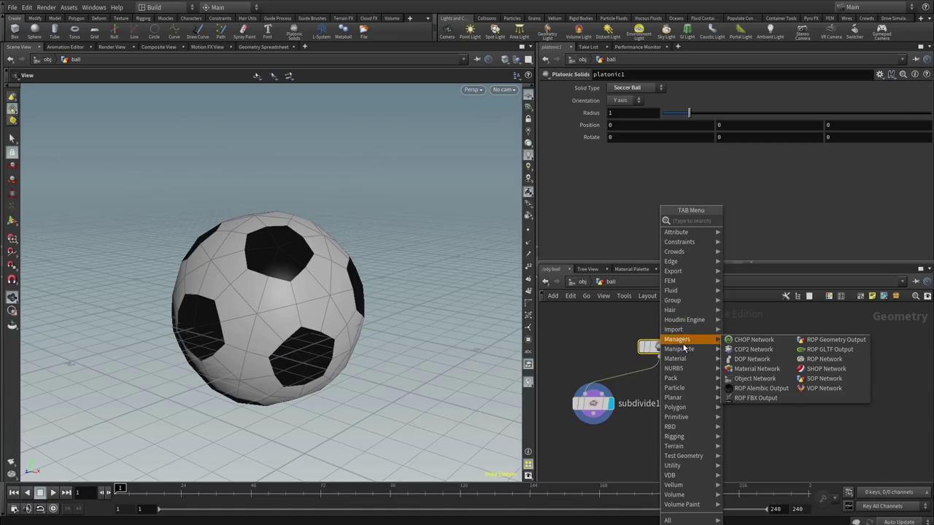
type("sub")
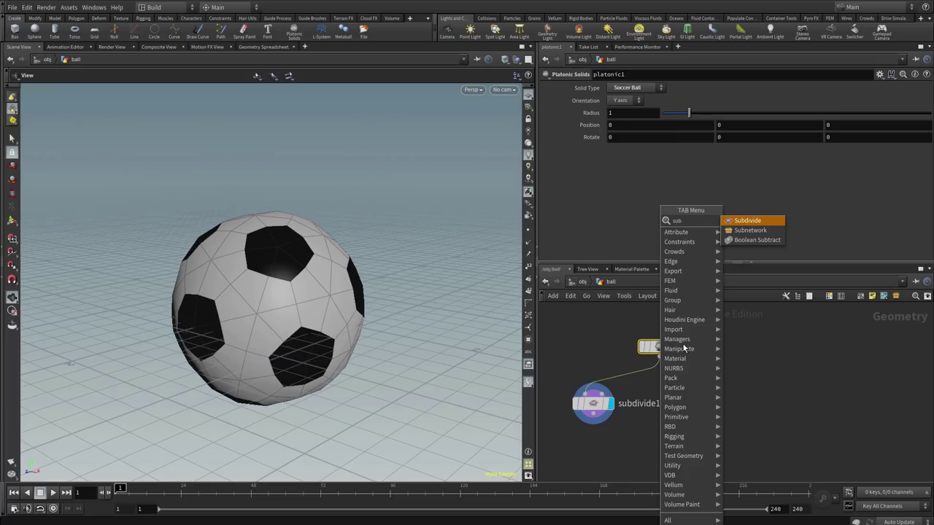
key("Return")
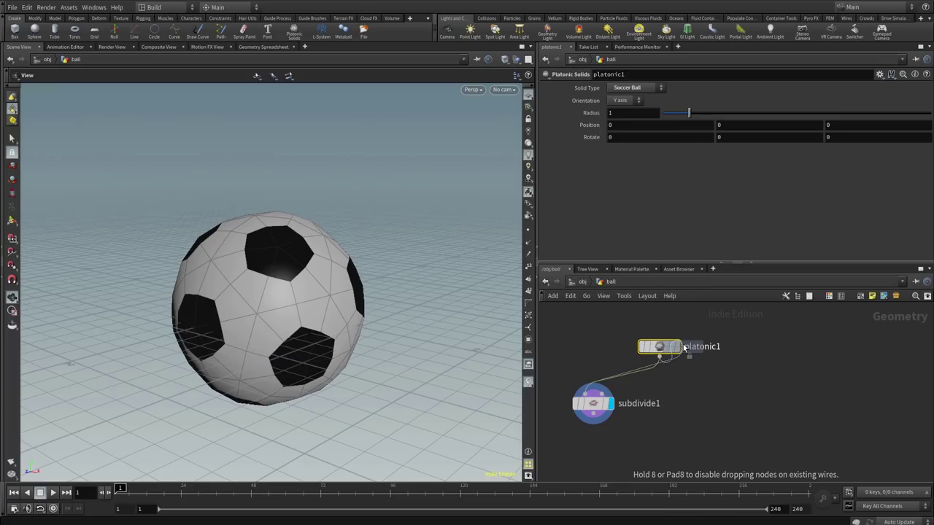
left_click(684, 348)
left_click_drag(685, 348, 662, 381)
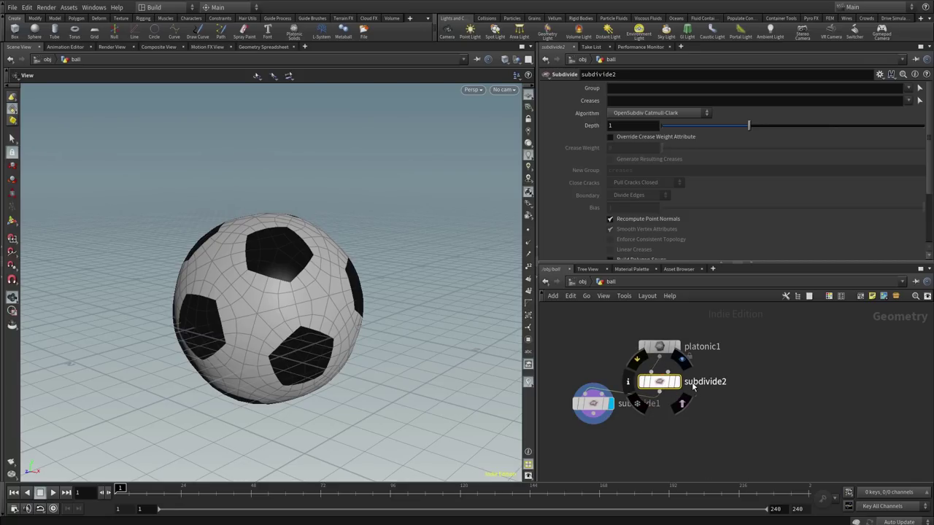
Step: Cut the wire between the two Subdivide nodes and delete the original subdivide1 node
left_click_drag(599, 413, 581, 428)
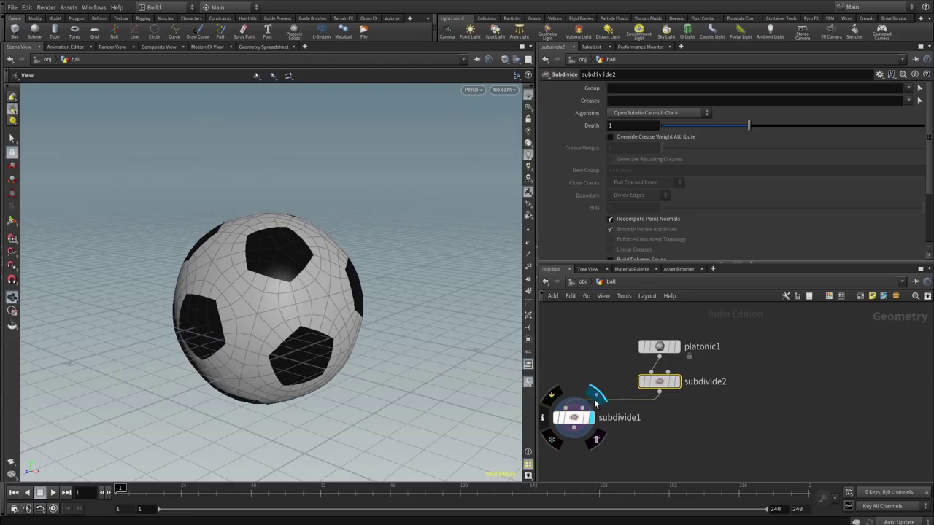
key("y")
mouse_move(611, 385)
left_mouse_down()
mouse_move(630, 409)
mouse_move(611, 379)
mouse_move(618, 384)
left_mouse_up()
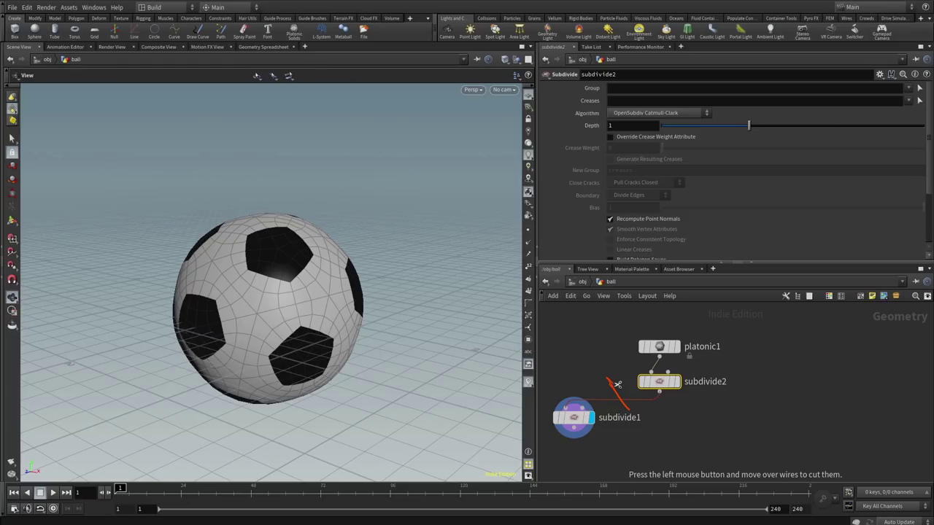
left_click_drag(617, 384, 661, 442)
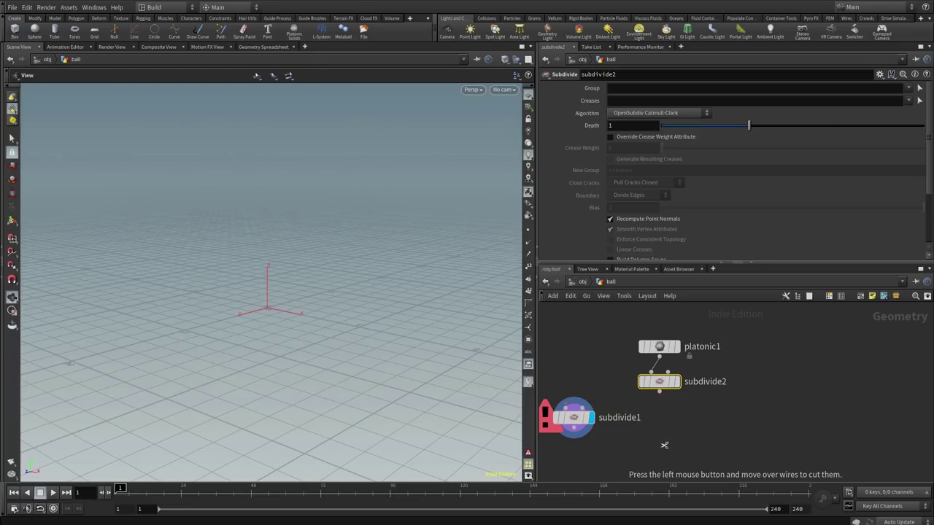
left_click(574, 417)
key("Delete")
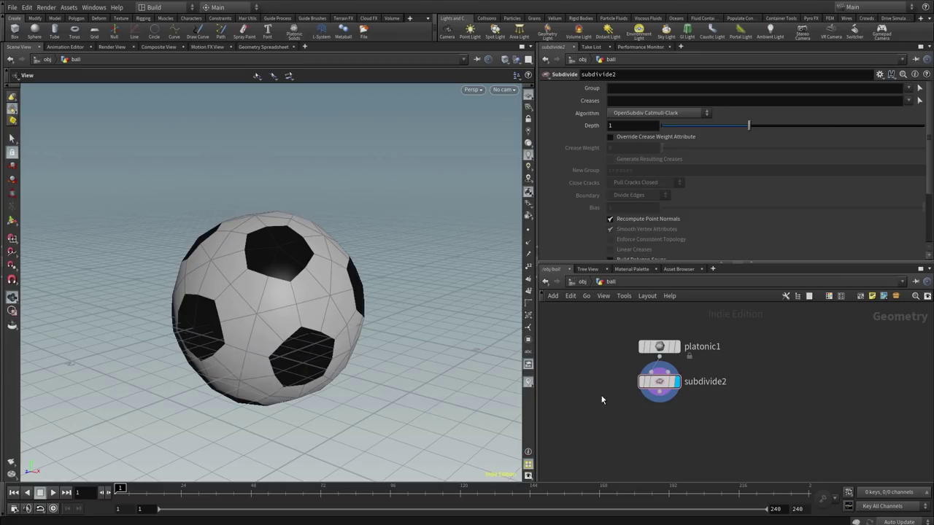
Step: Arrange the two remaining nodes in line and set the Subdivide node's Depth to 2
key("l")
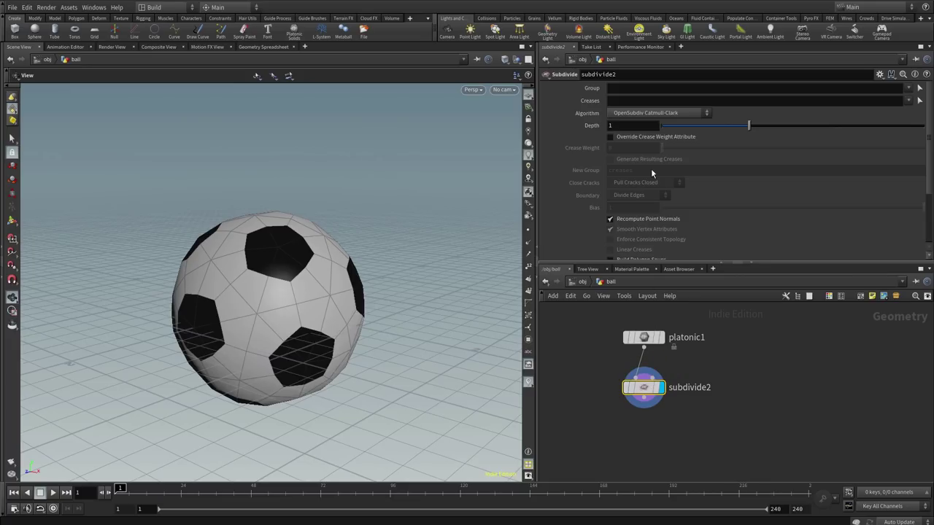
left_click_drag(749, 124, 824, 129)
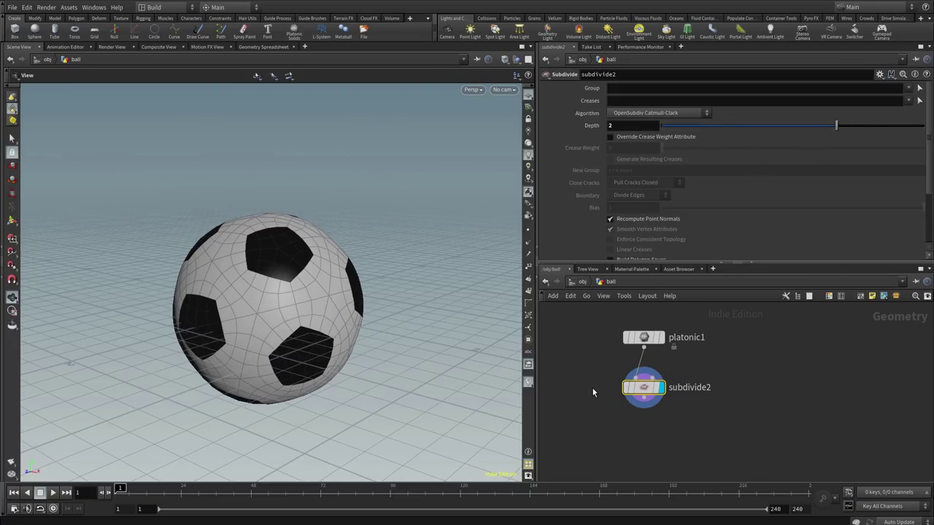
middle_click_drag(591, 388, 604, 377)
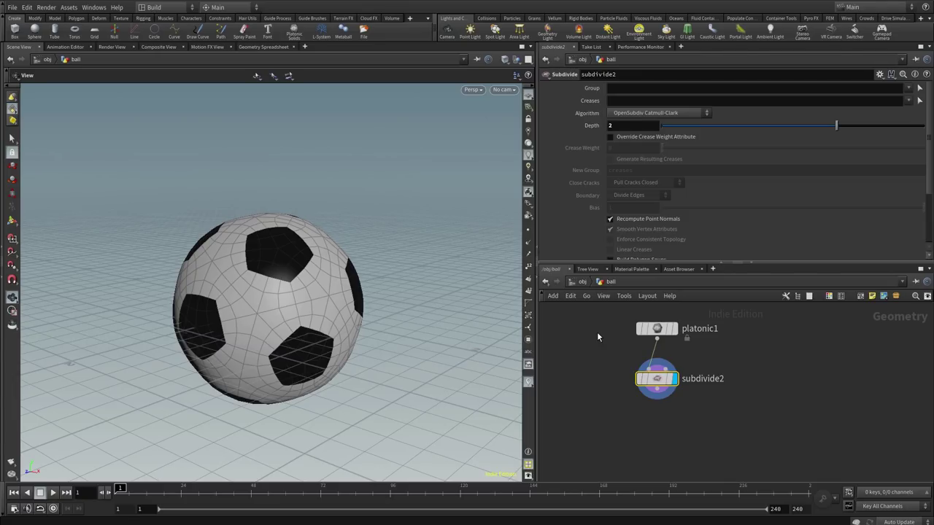
left_click_drag(657, 379, 656, 377)
left_click_drag(297, 317, 261, 289)
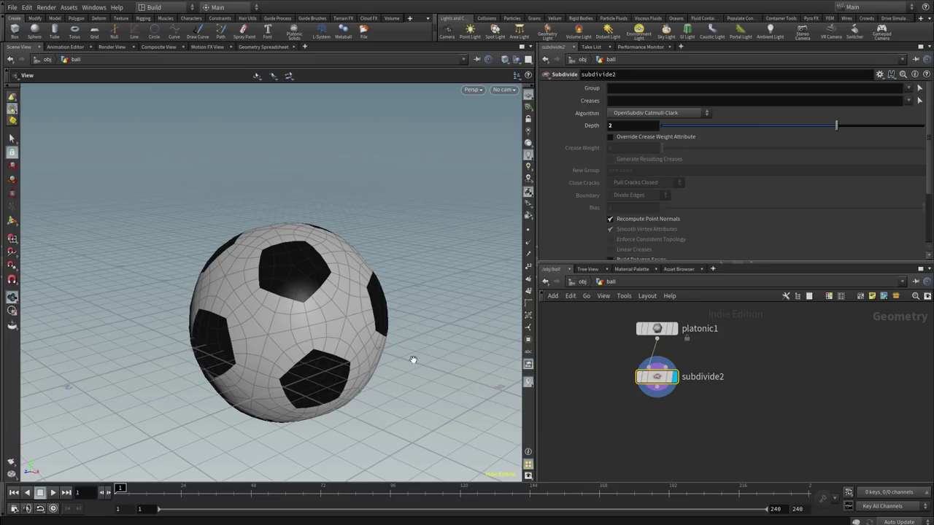
Step: Display the Platonic Solids node's output and space the Subdivide node further below it in the network
middle_click_drag(597, 379, 591, 405)
mouse_move(657, 406)
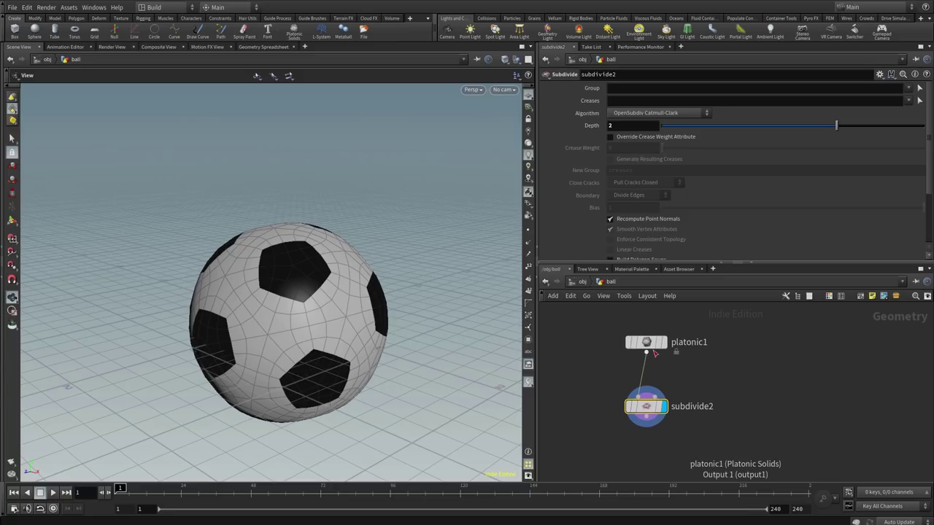
left_click(663, 343)
left_click(645, 343)
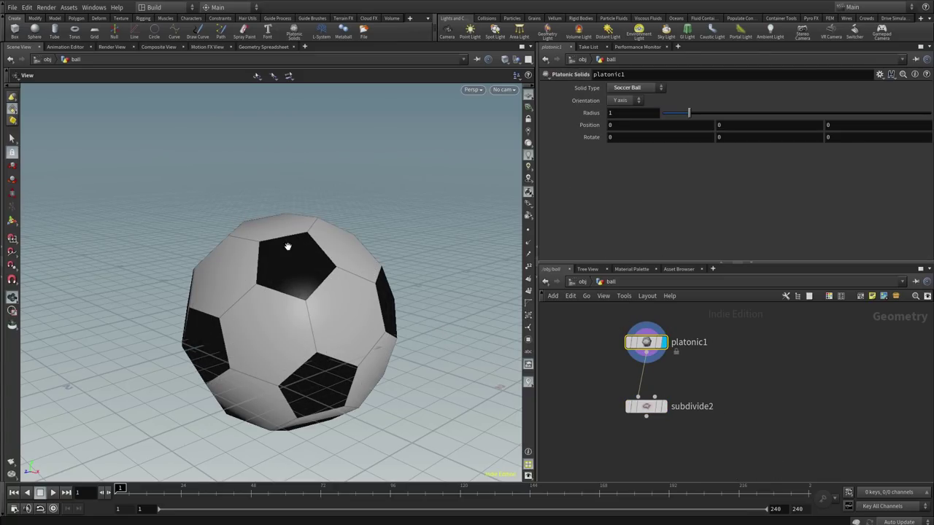
mouse_move(646, 413)
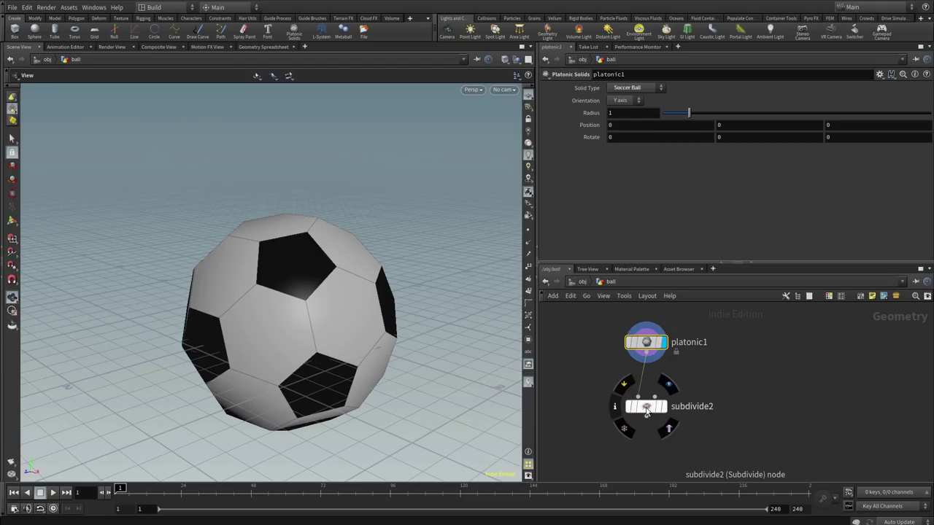
left_click_drag(646, 413, 647, 423)
key("l")
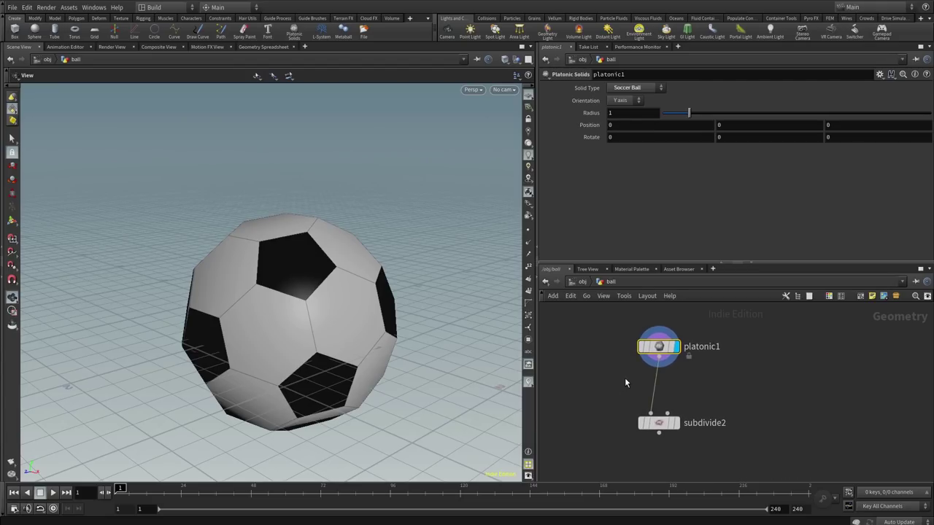
Step: Insert a PolyExtrude node on the wire between the Platonic Solids and Subdivide nodes
left_click(660, 358)
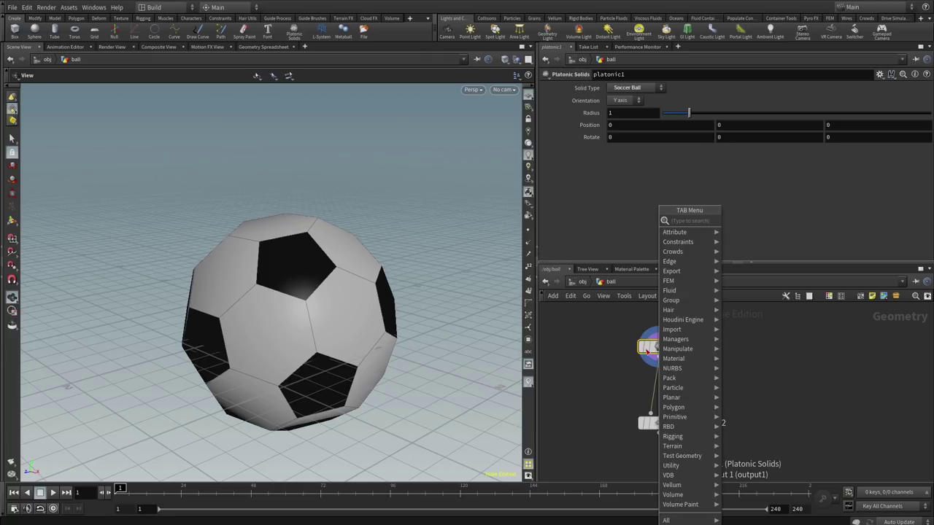
type("extr")
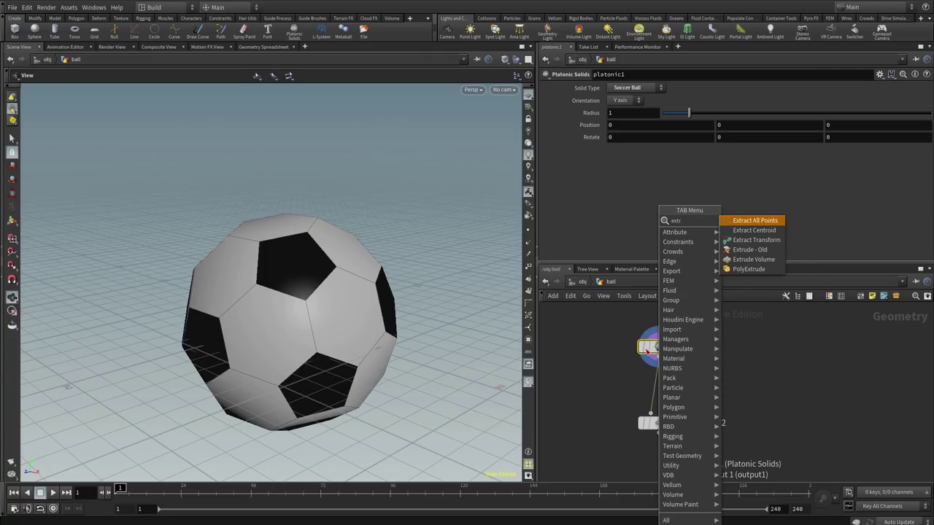
key("Down")
key("Down")
key("Down")
key("Down")
key("Down")
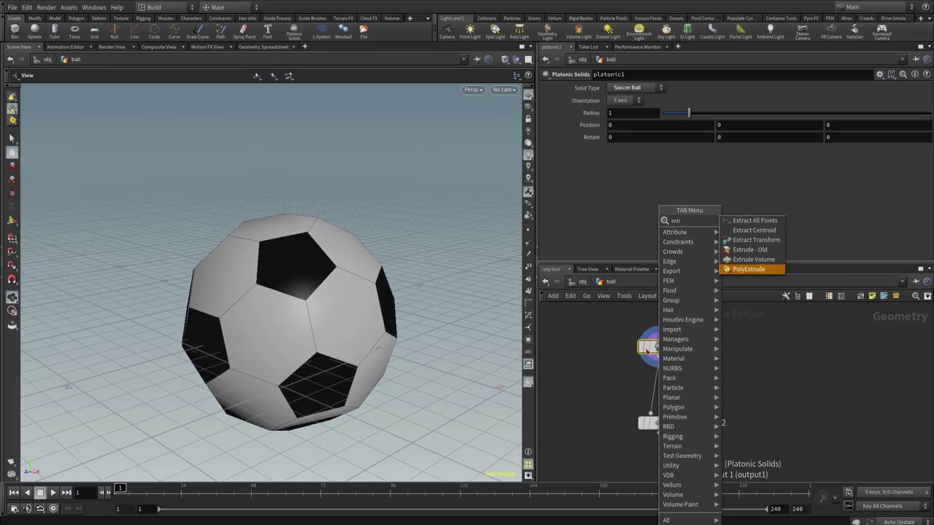
key("Return")
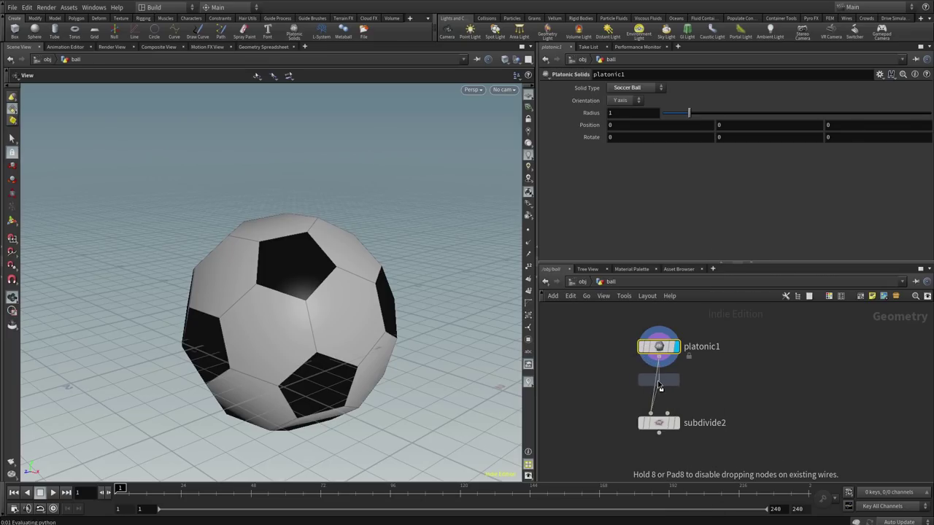
left_click(659, 386)
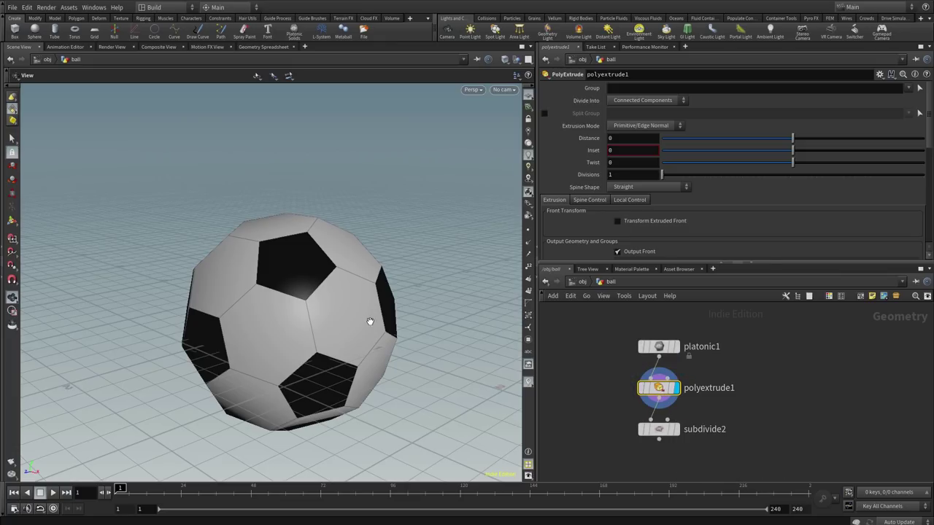
mouse_move(323, 313)
left_mouse_down()
mouse_move(328, 328)
mouse_move(212, 319)
mouse_move(271, 327)
mouse_move(270, 309)
mouse_move(336, 303)
mouse_move(327, 298)
mouse_move(304, 308)
mouse_move(328, 312)
left_mouse_up()
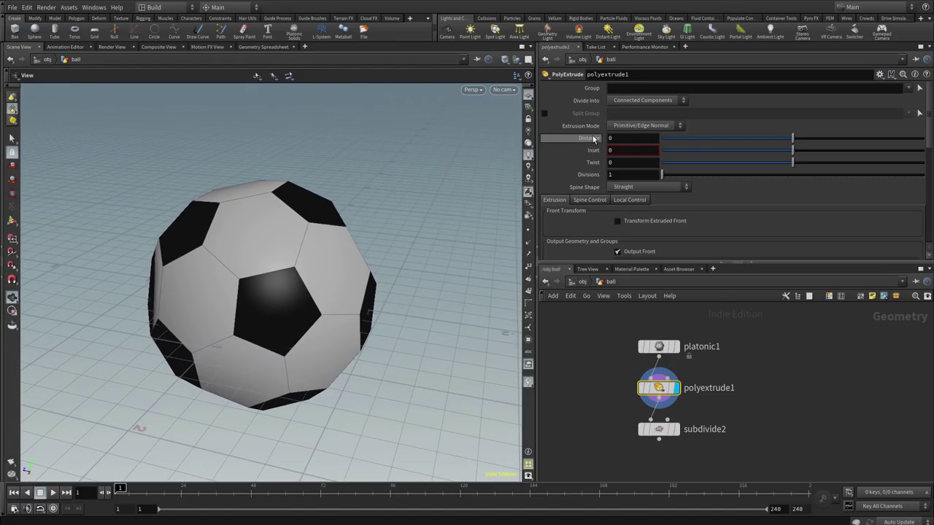
Step: Extrude the ball's panels outward by a Distance of about 0.08 on the PolyExtrude node
mouse_move(792, 137)
left_mouse_down()
mouse_move(810, 141)
mouse_move(791, 148)
left_mouse_up()
left_click_drag(356, 301, 427, 355)
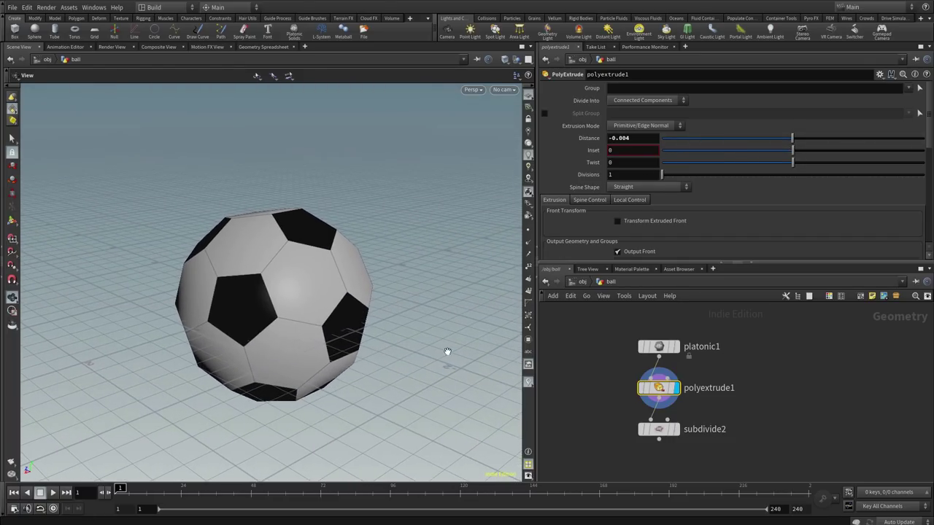
left_click_drag(324, 303, 384, 235)
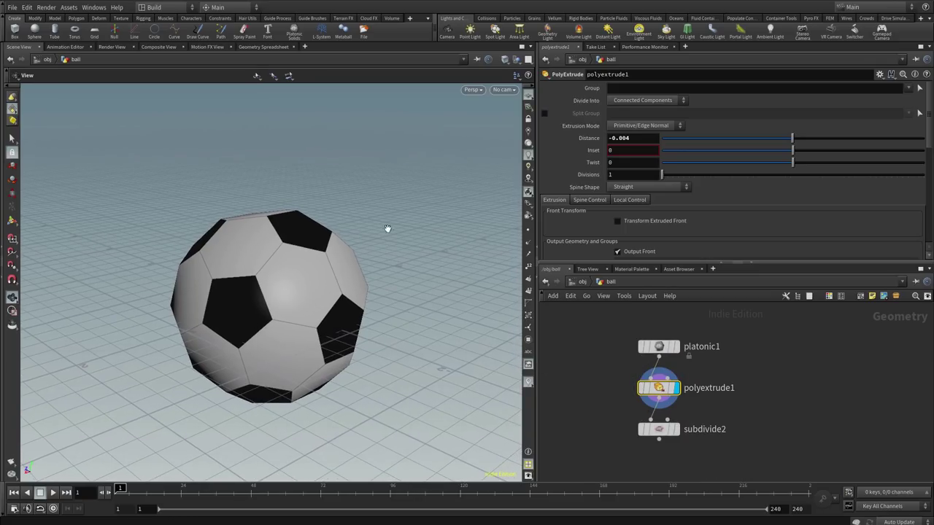
key("Return")
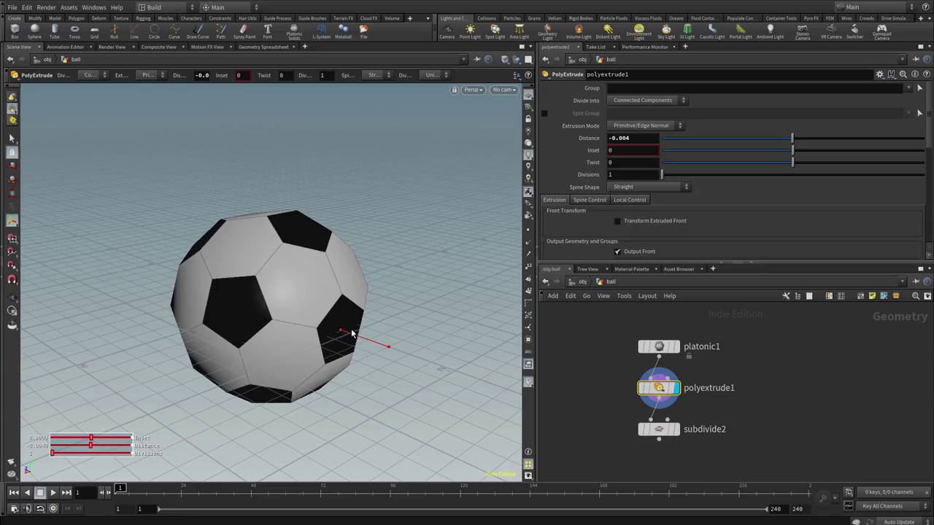
mouse_move(365, 344)
left_mouse_down()
mouse_move(388, 350)
mouse_move(368, 342)
mouse_move(375, 348)
left_mouse_up()
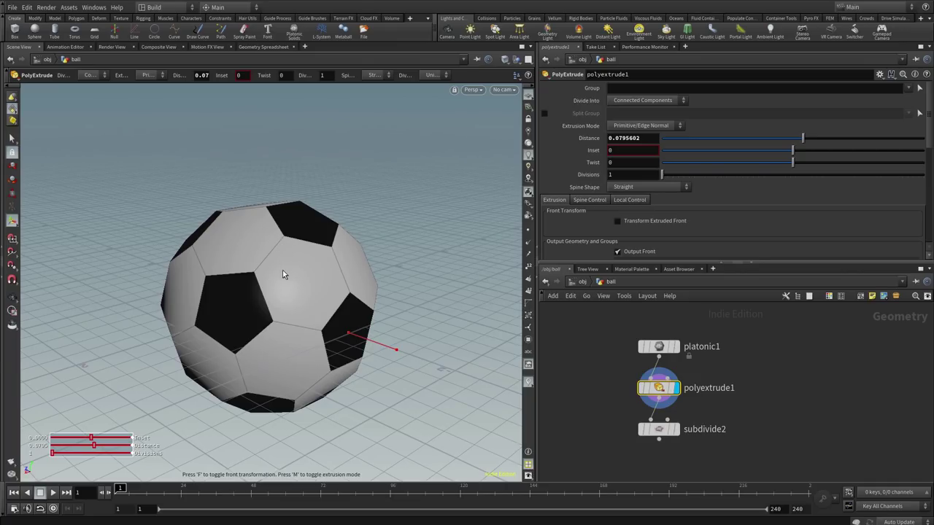
Step: Set the PolyExtrude node to divide into Individual Elements so each panel is extruded separately
left_click(649, 103)
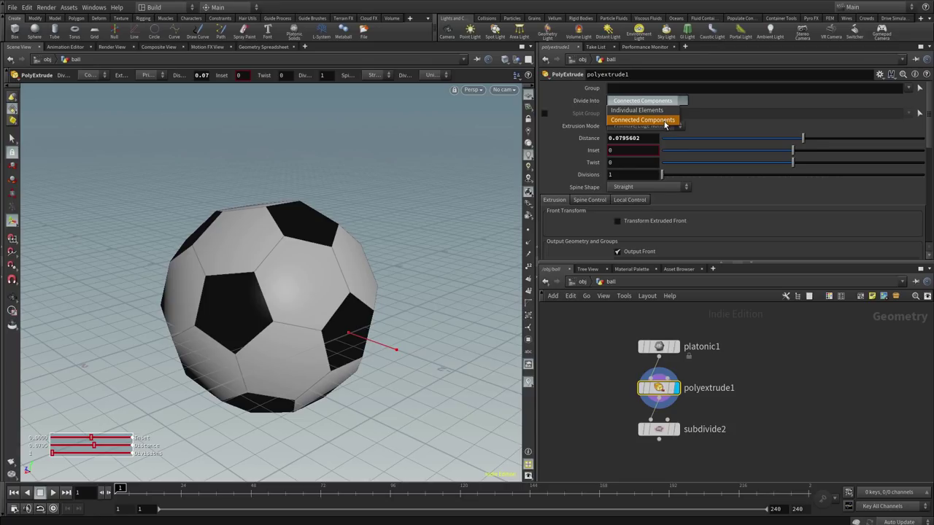
left_click(660, 111)
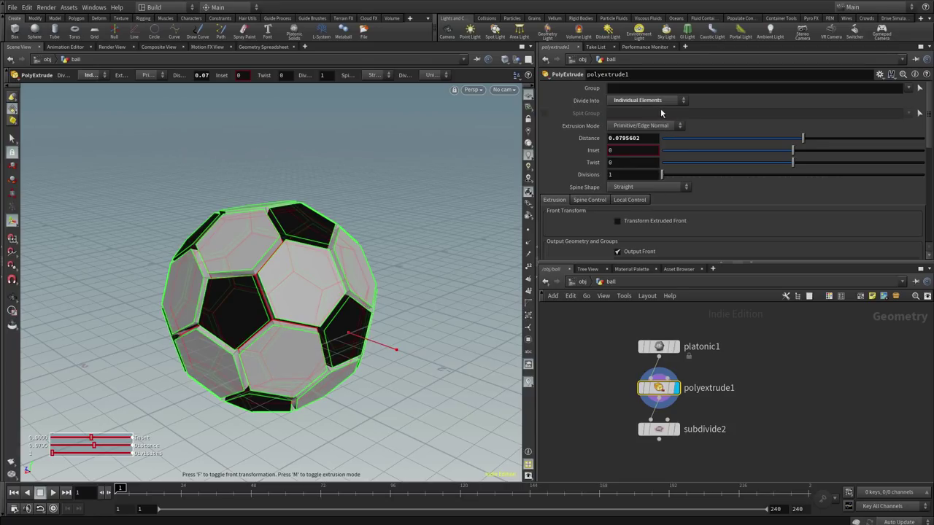
key("Escape")
left_click_drag(314, 291, 357, 286)
key("Return")
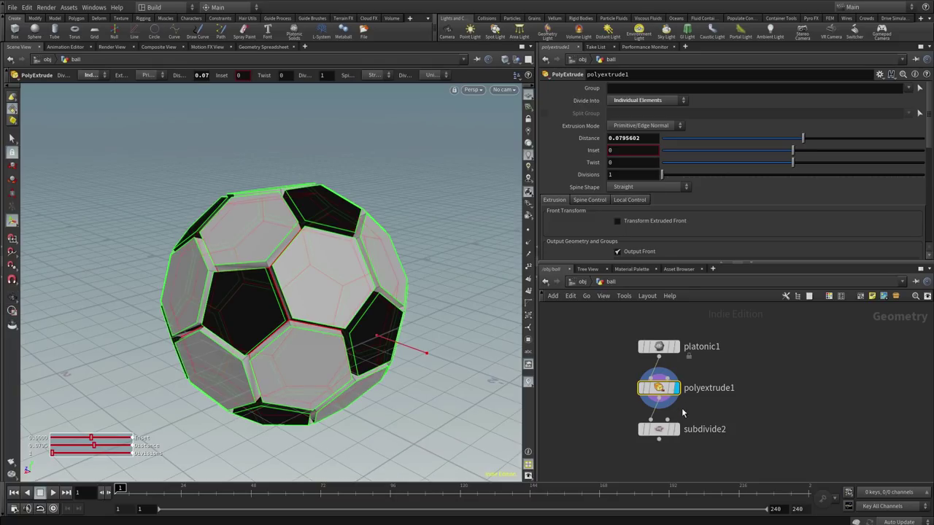
Step: Select the Subdivide node and display its output to view the rounded panels
left_click(676, 431)
left_click(659, 429)
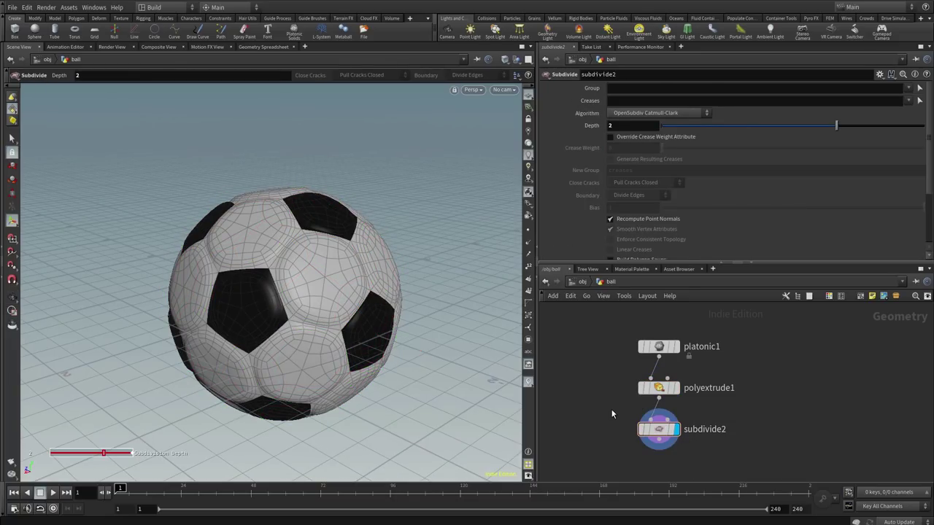
left_click_drag(312, 330, 351, 292)
key("Return")
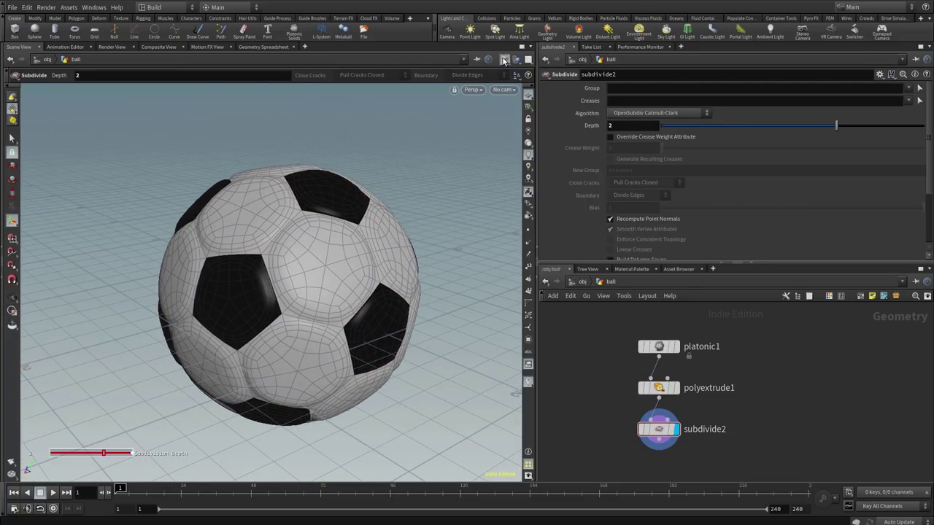
Step: Switch the viewport to smooth shading without wireframe lines
left_click(504, 59)
left_click(515, 150)
key("Escape")
mouse_move(323, 273)
left_mouse_down()
mouse_move(295, 260)
mouse_move(350, 223)
mouse_move(337, 267)
mouse_move(401, 225)
mouse_move(394, 219)
mouse_move(354, 250)
mouse_move(365, 255)
mouse_move(344, 275)
mouse_move(358, 308)
mouse_move(353, 236)
mouse_move(325, 273)
mouse_move(382, 278)
mouse_move(363, 242)
mouse_move(323, 236)
mouse_move(365, 255)
mouse_move(359, 277)
mouse_move(343, 263)
left_mouse_up()
key("Return")
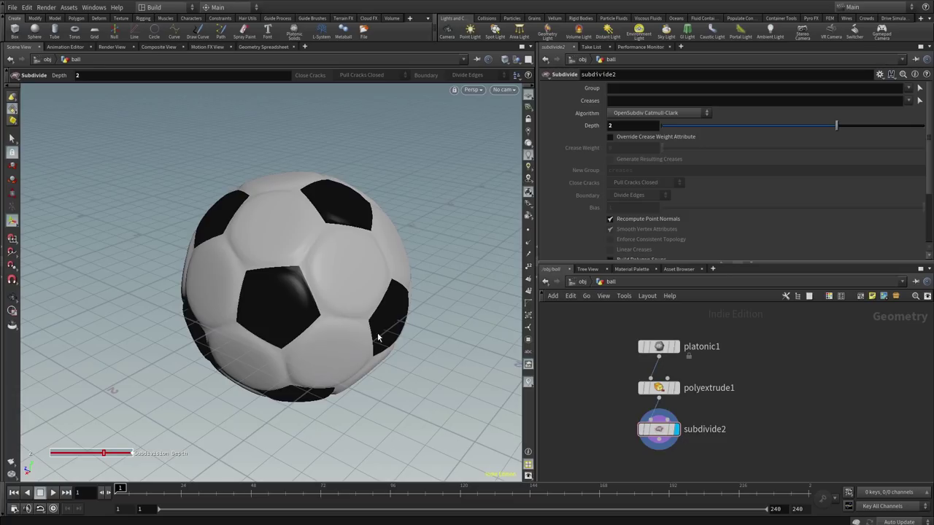
Step: Pull the PolyExtrude node out of the chain and reconnect it below the Subdivide node's output
middle_click_drag(615, 389, 612, 367)
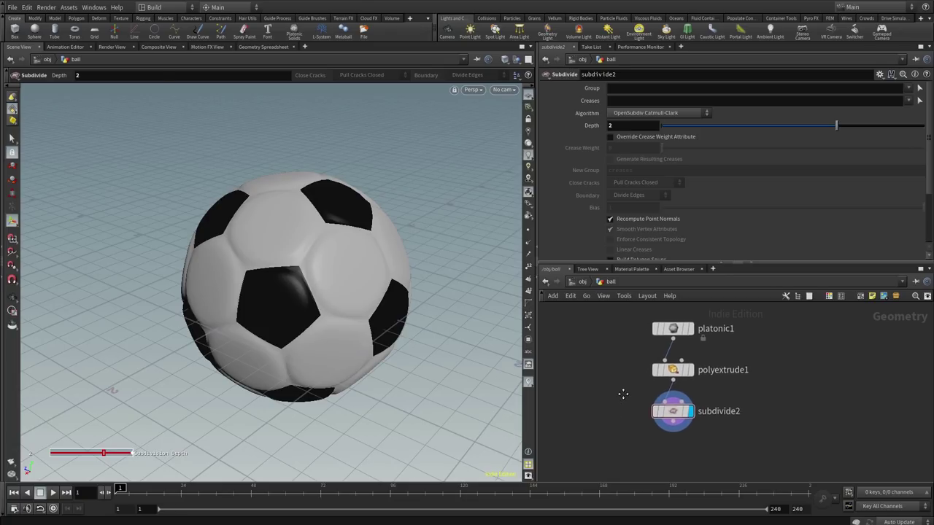
middle_click_drag(619, 370, 612, 371)
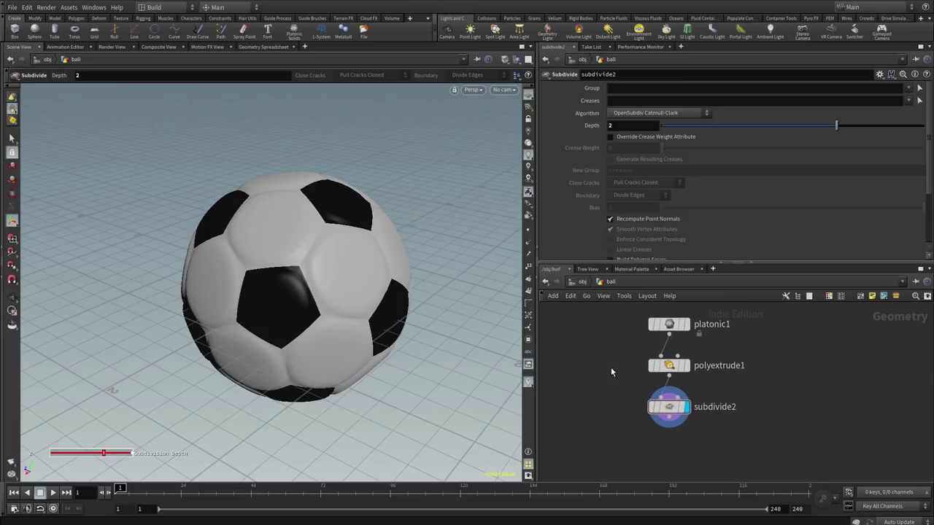
mouse_move(661, 367)
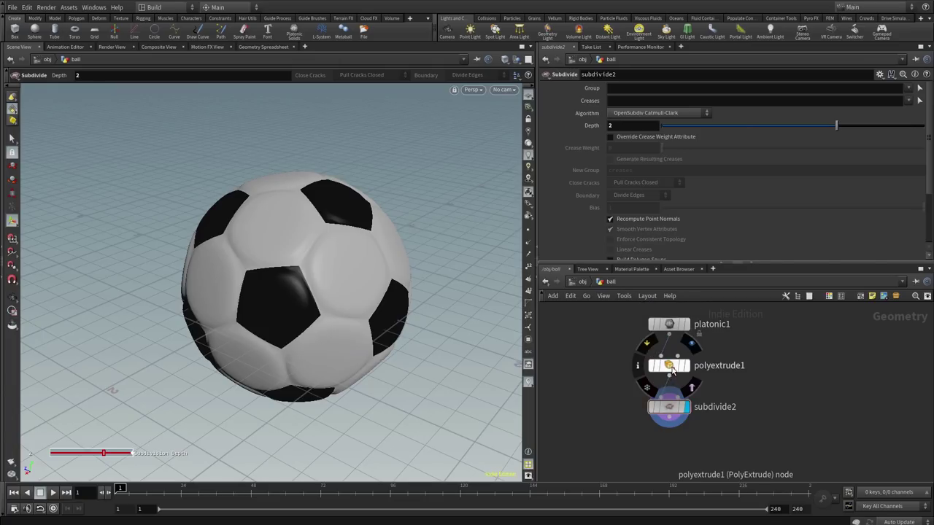
left_click_drag(673, 368, 587, 376)
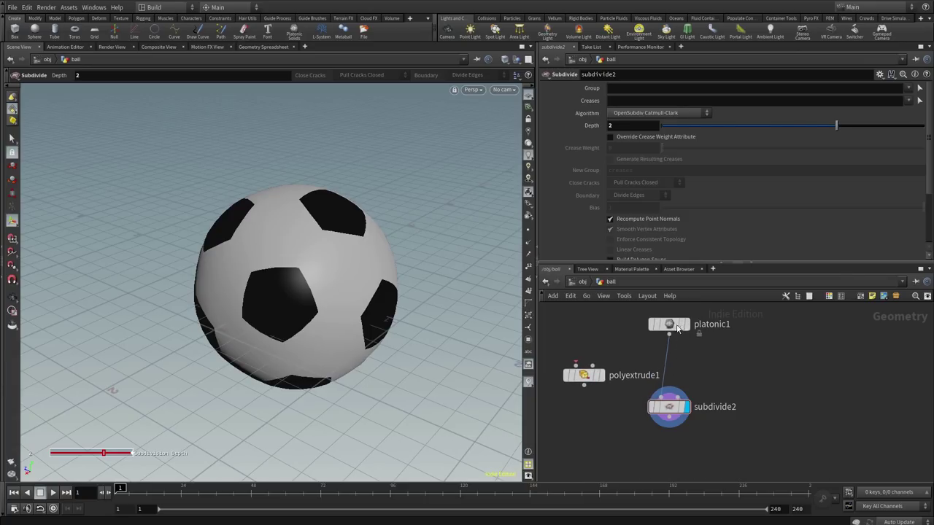
key("l")
left_click_drag(584, 363, 669, 419)
left_click(661, 403)
left_click(670, 382)
key("l")
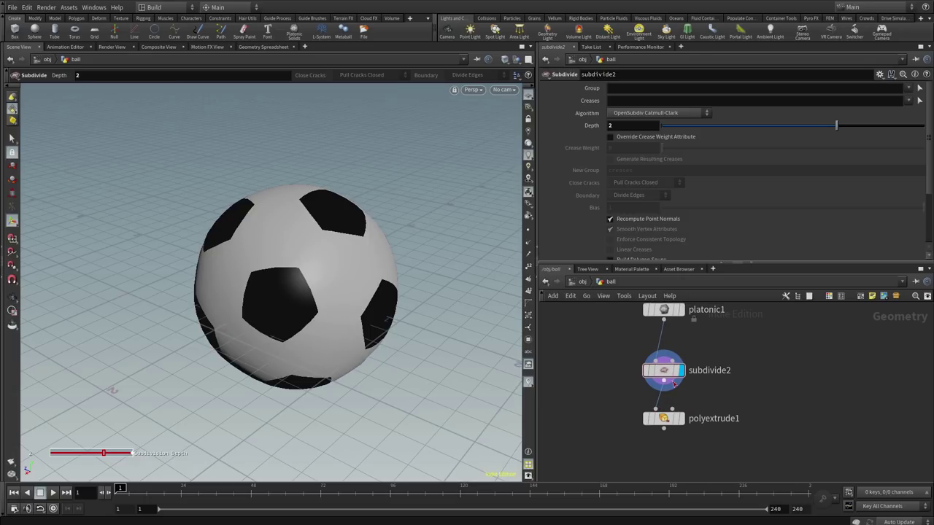
Step: Display the PolyExtrude node's output and inspect the extrusion of the subdivided faces
left_click(683, 419)
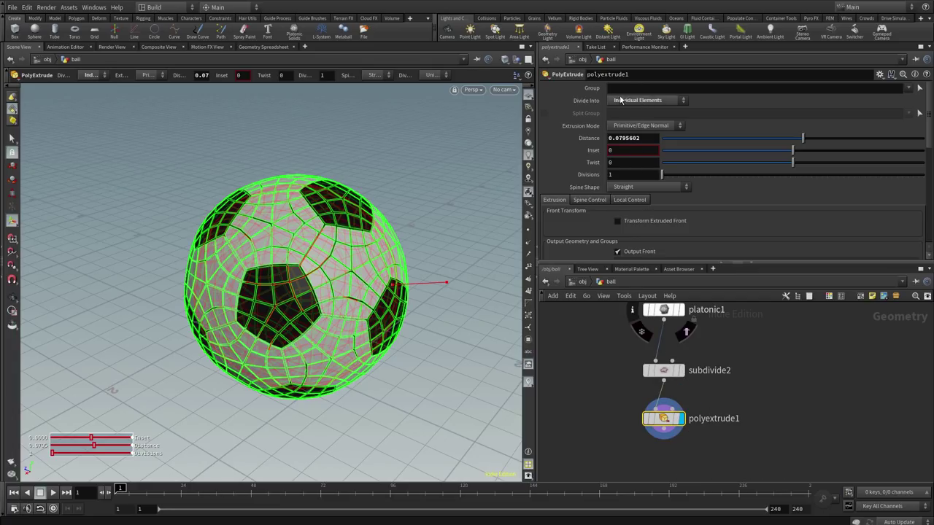
key("Escape")
mouse_move(307, 330)
left_mouse_down()
mouse_move(329, 273)
mouse_move(377, 303)
mouse_move(308, 305)
mouse_move(359, 308)
mouse_move(365, 329)
mouse_move(381, 266)
mouse_move(358, 308)
mouse_move(341, 302)
mouse_move(355, 304)
left_mouse_up()
key("Return")
mouse_move(605, 355)
middle_mouse_down()
mouse_move(614, 371)
mouse_move(605, 354)
middle_mouse_up()
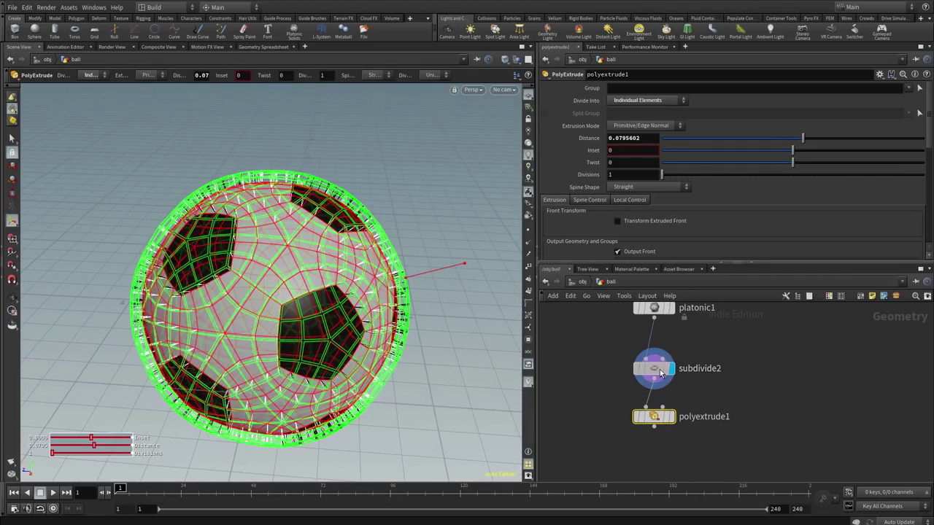
Step: Display the Subdivide node's output and shade it smoothly with wireframe lines
left_click(671, 369)
mouse_move(348, 310)
left_mouse_down()
mouse_move(371, 329)
mouse_move(333, 309)
left_mouse_up()
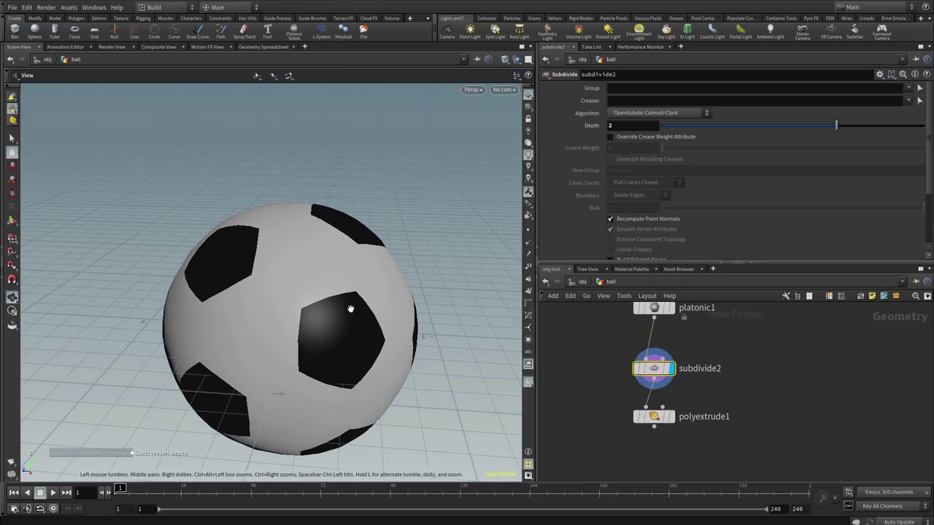
key("Return")
left_click(505, 60)
left_click(540, 157)
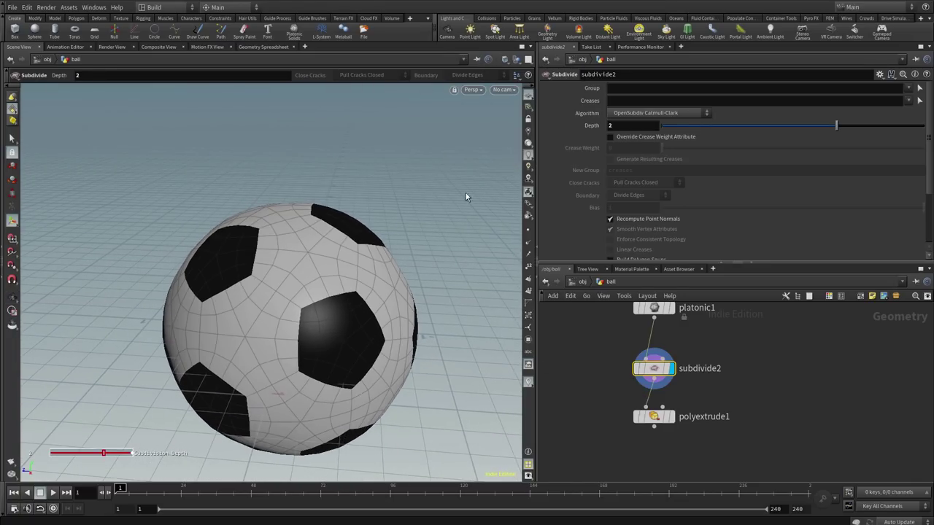
key("Escape")
mouse_move(354, 318)
left_mouse_down()
mouse_move(349, 327)
mouse_move(350, 318)
left_mouse_up()
key("Return")
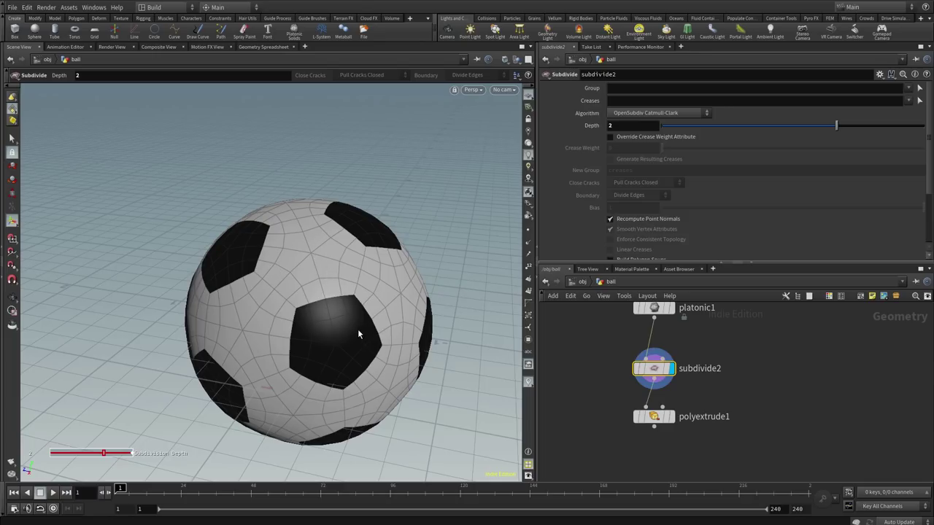
Step: Save the scene file
left_click(645, 403)
key("Escape")
left_click_drag(340, 273, 343, 338)
key("Return")
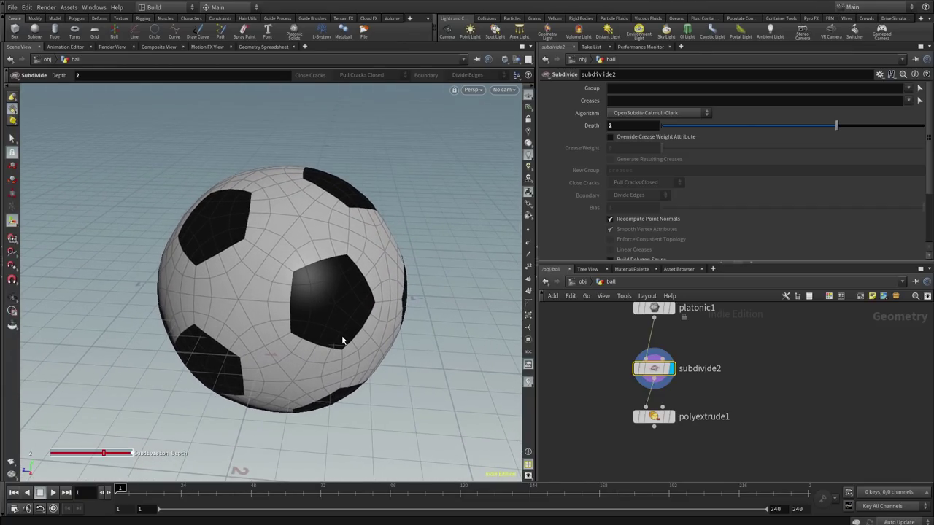
key("ctrl+s")
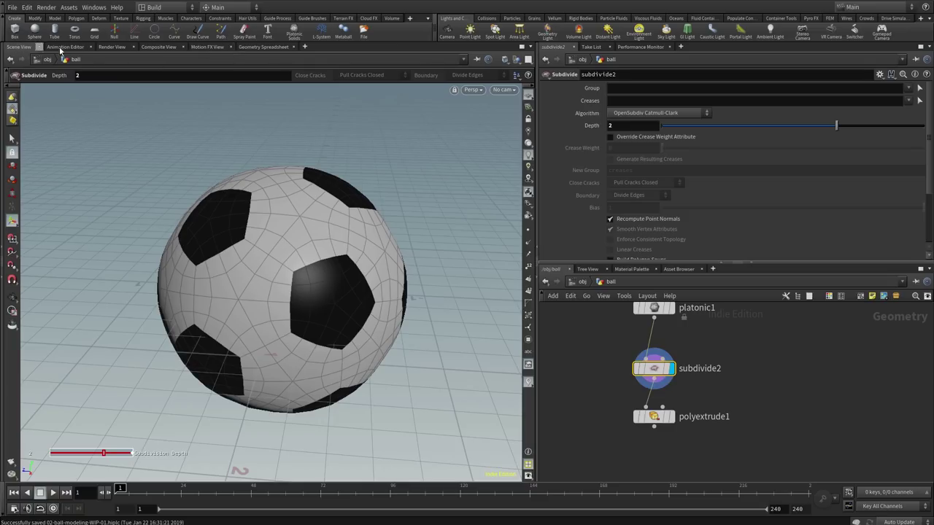
Step: Examine the Subdivide node's point, vertex, primitive and detail attributes in the Geometry Spreadsheet, sorting the primitives by Cd[r]
left_click(265, 47)
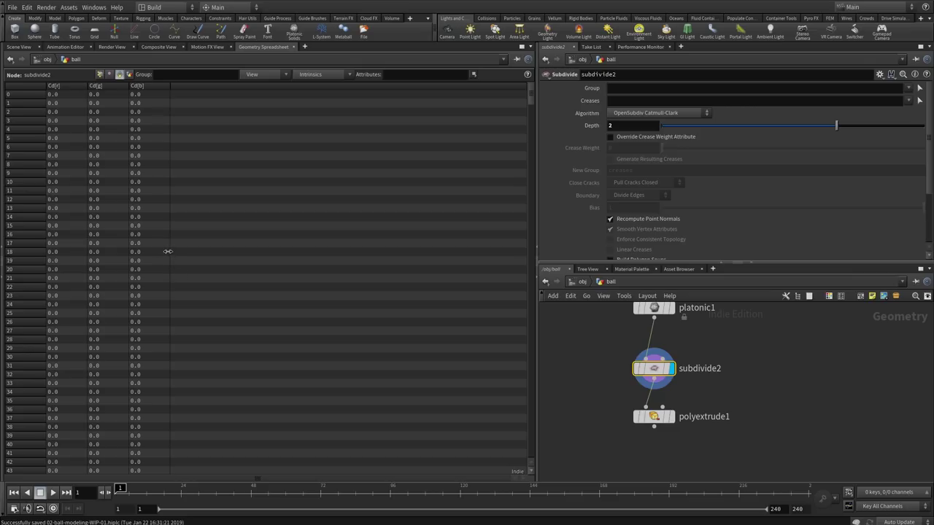
left_click(99, 75)
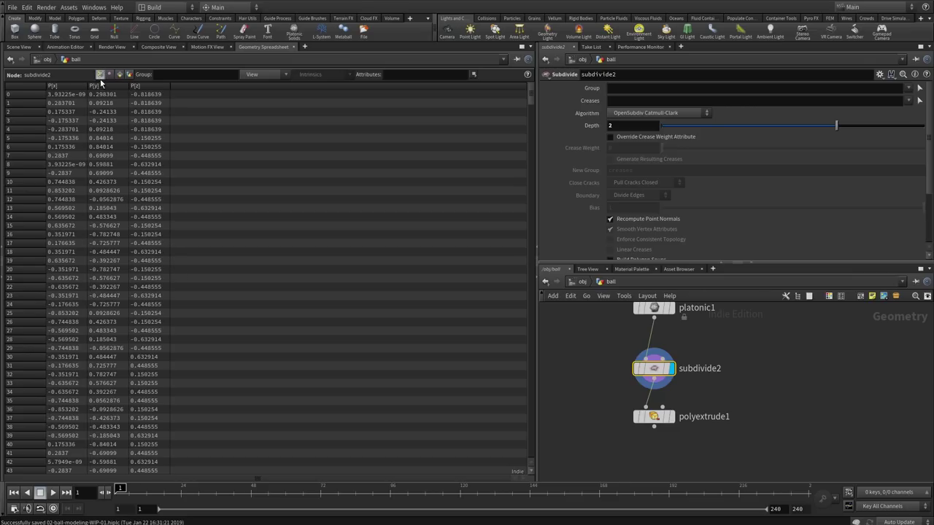
left_click(109, 74)
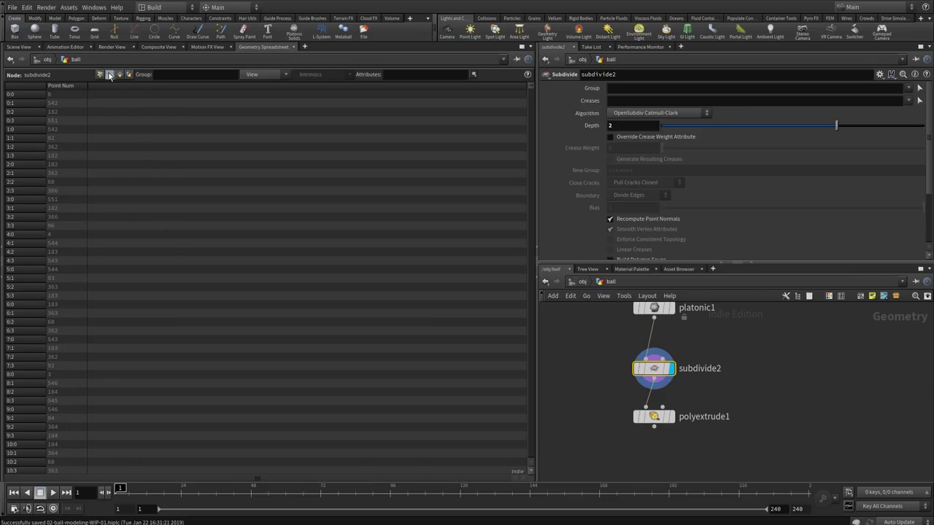
left_click(120, 75)
left_click(129, 74)
left_click(120, 74)
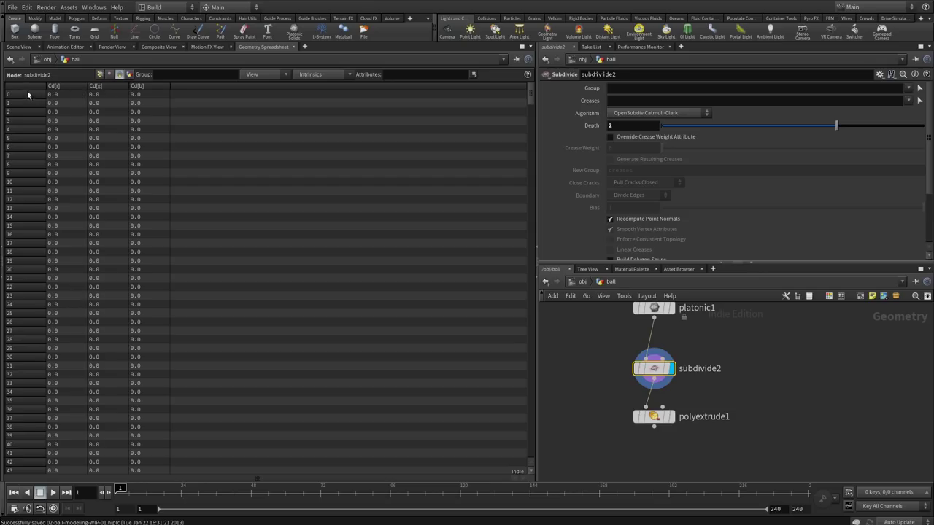
left_click(75, 84)
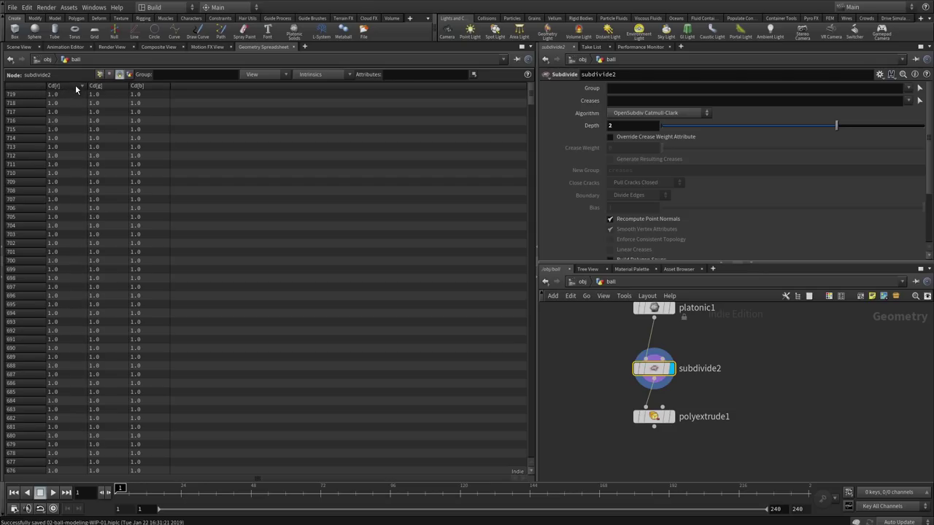
left_click_drag(531, 104, 166, 207)
Step: Display the Platonic Solids node's output and compare its primitive colour values with the panels on the ball
middle_click_drag(609, 364, 612, 432)
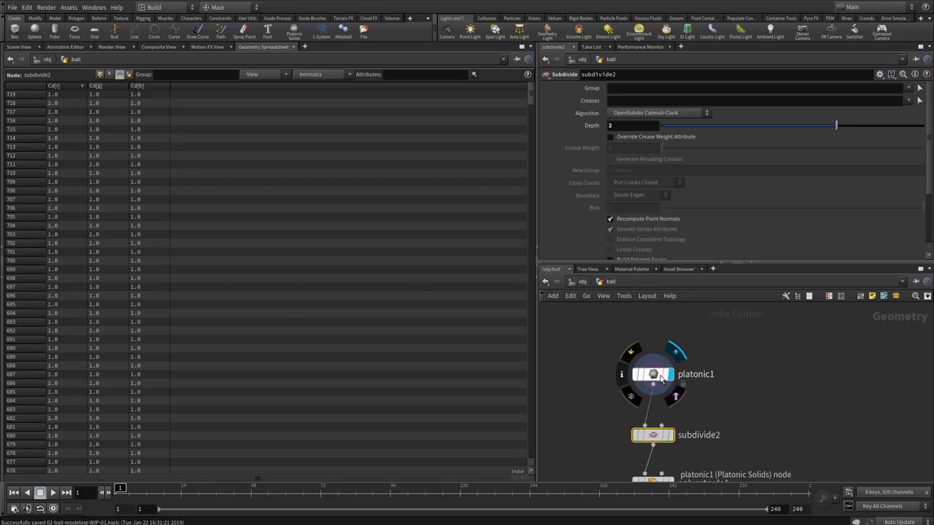
left_click(695, 378)
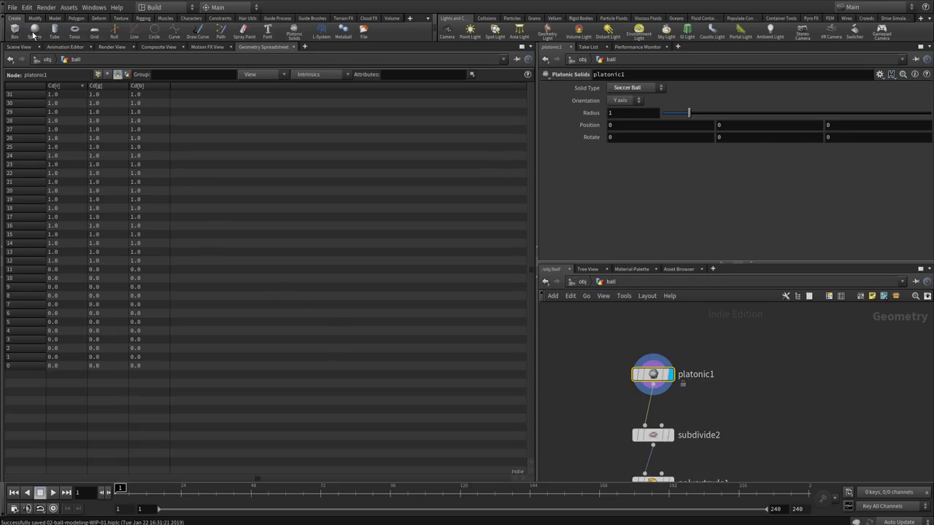
left_click(18, 47)
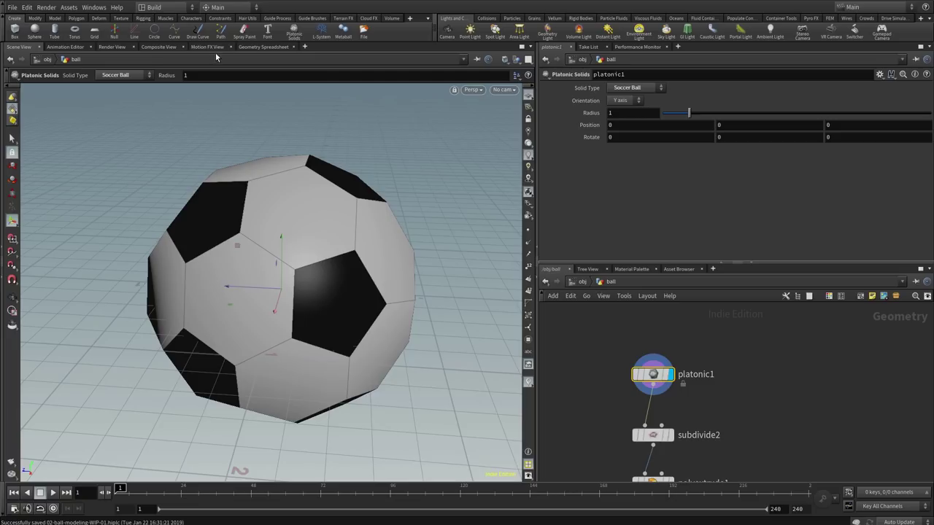
left_click(261, 46)
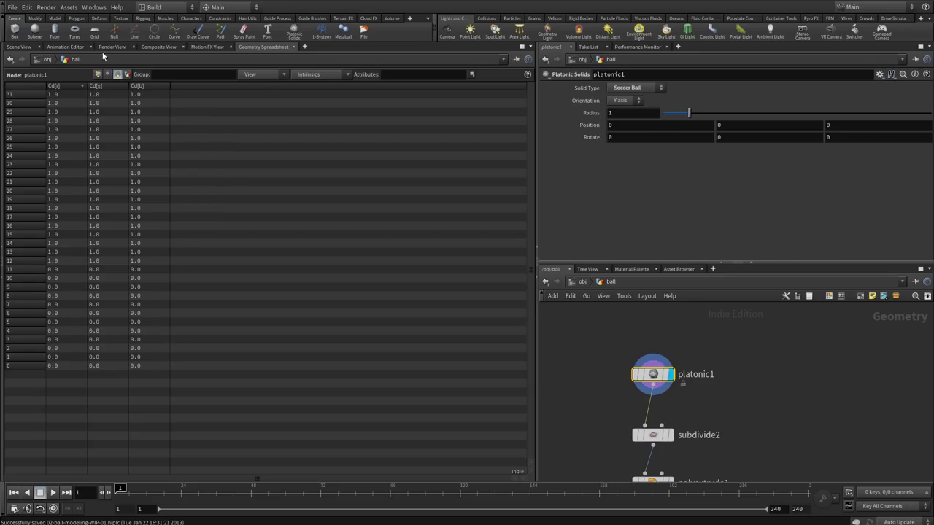
Step: Show primitive numbers on the ball in the viewport and inspect the numbering of its panels
left_click(20, 46)
left_click_drag(304, 249, 287, 267)
key("Return")
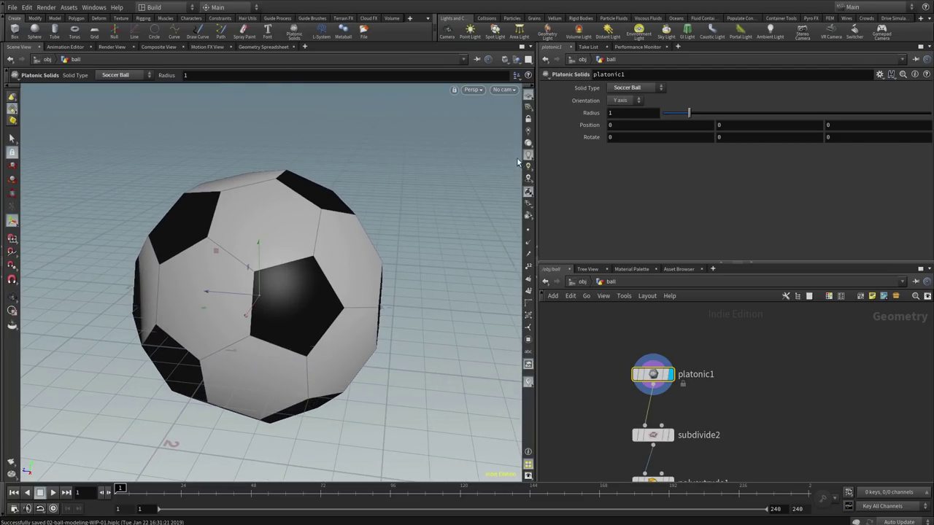
left_click(529, 294)
key("Escape")
mouse_move(303, 315)
left_mouse_down()
mouse_move(341, 313)
mouse_move(354, 298)
mouse_move(327, 327)
mouse_move(314, 327)
left_mouse_up()
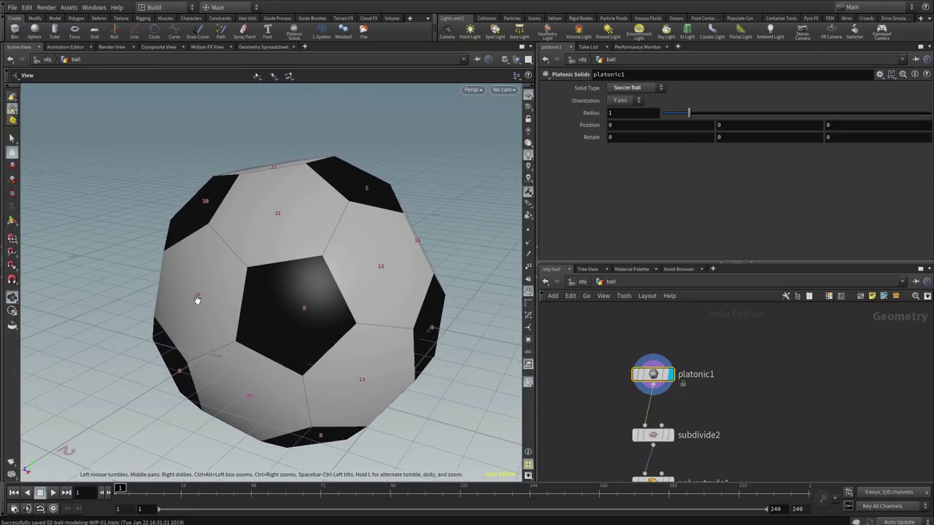
left_click_drag(303, 317, 343, 291)
key("Return")
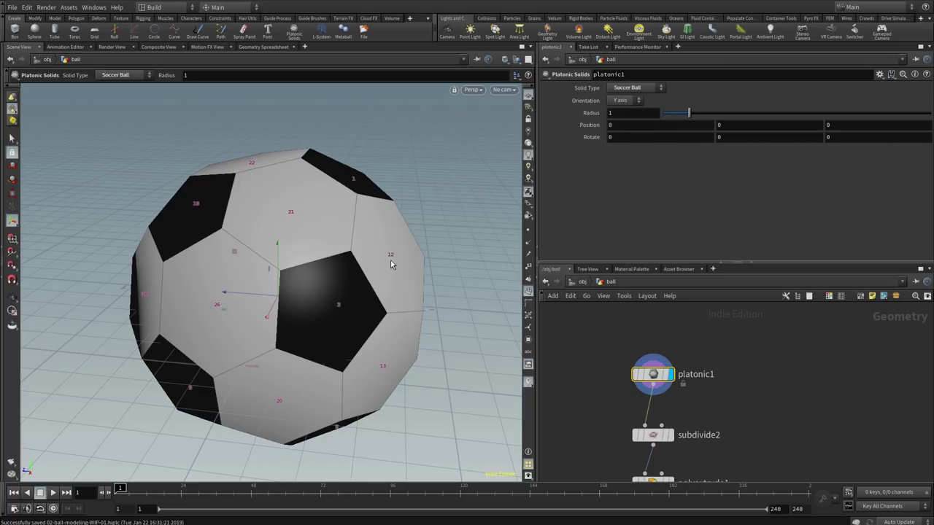
Step: Compare the Cd colour values of primitives 2 and 12 in the Geometry Spreadsheet, then return to the scene view
left_click(263, 47)
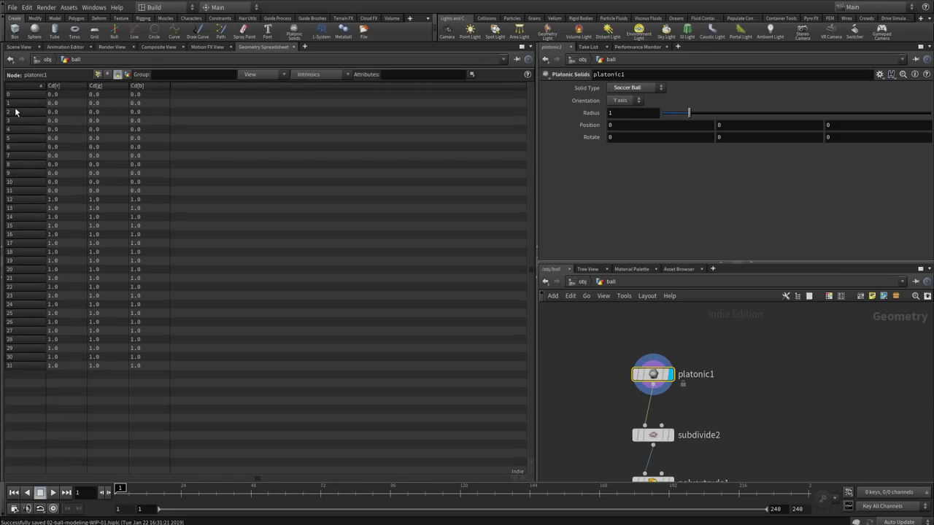
left_click(60, 110)
left_click(98, 114)
left_click(136, 114)
left_click(28, 111)
left_click(30, 199)
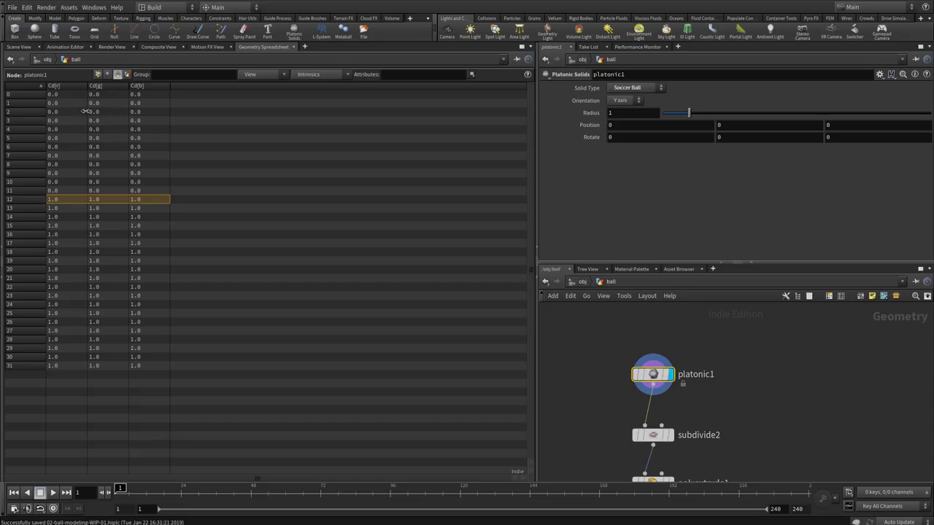
left_click(20, 47)
Step: Display the Subdivide node's output and inspect the primitive numbering on the subdivided ball
mouse_move(597, 393)
middle_mouse_down()
mouse_move(590, 359)
mouse_move(579, 361)
mouse_move(596, 397)
mouse_move(580, 388)
mouse_move(587, 384)
middle_mouse_up()
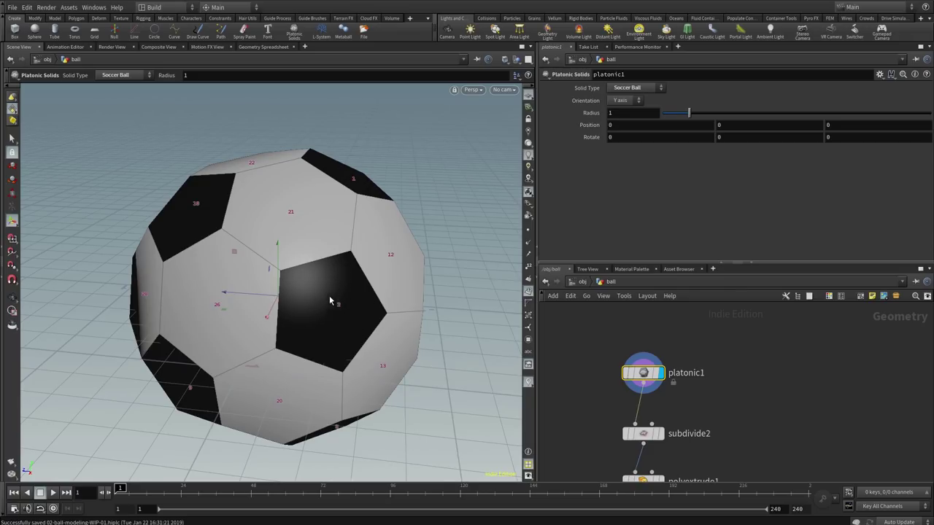
middle_click_drag(587, 422, 580, 382)
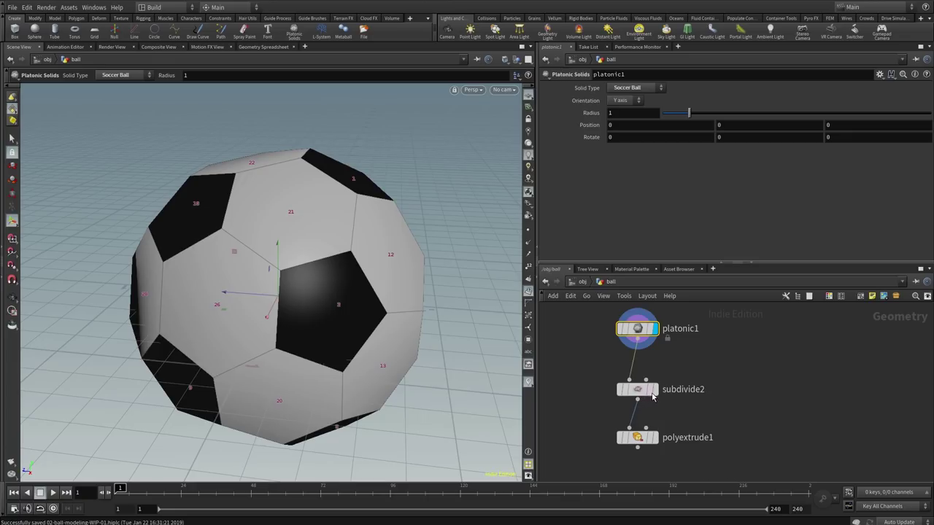
left_click(654, 389)
left_click(637, 389)
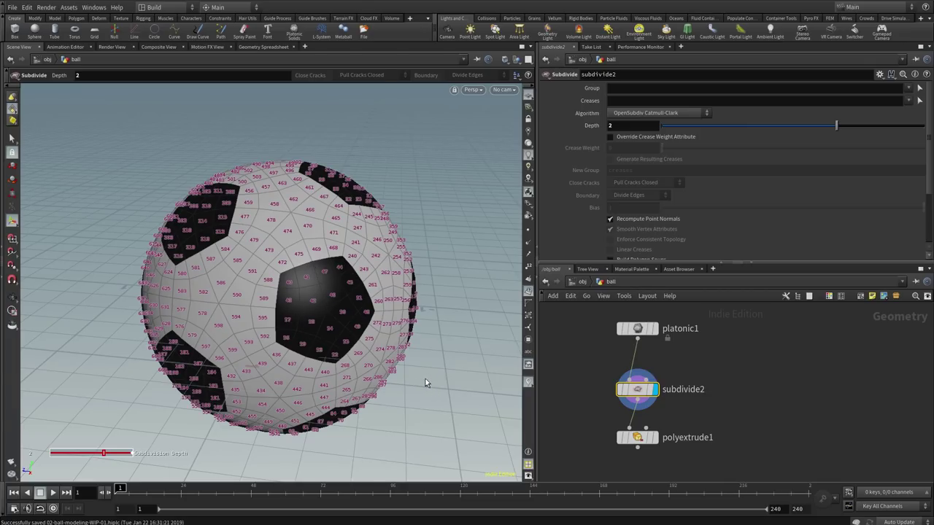
middle_click_drag(639, 337, 641, 368)
mouse_move(640, 370)
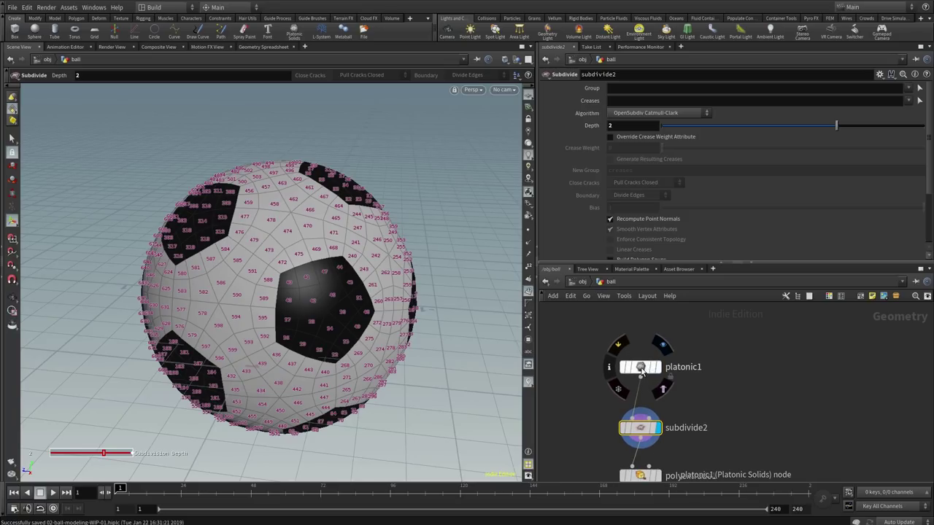
Step: Move the Platonic Solids node farther above the Subdivide node to make room between them, and display its output
left_click_drag(641, 370, 637, 327)
mouse_move(636, 326)
middle_mouse_down()
mouse_move(650, 370)
mouse_move(640, 336)
middle_mouse_up()
left_click(656, 351)
left_click(643, 353)
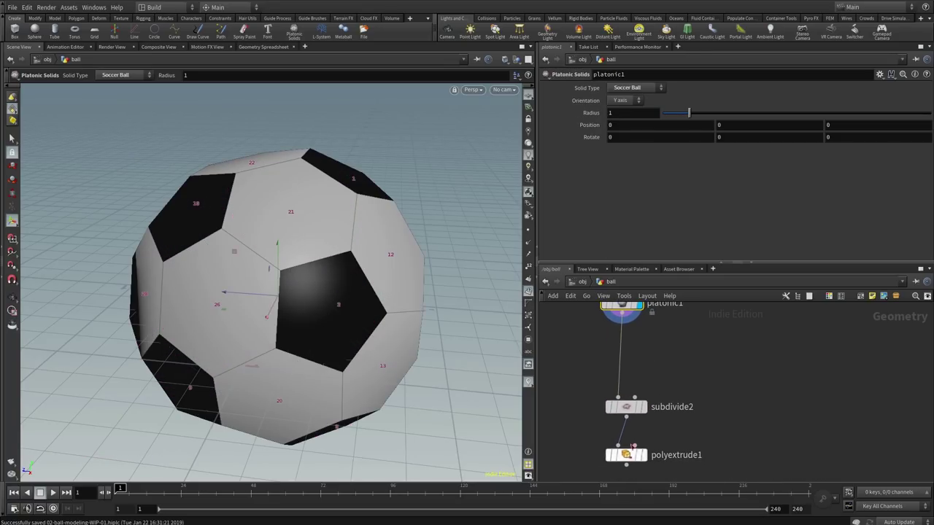
middle_click_drag(617, 460, 613, 470)
middle_click_drag(644, 351, 640, 380)
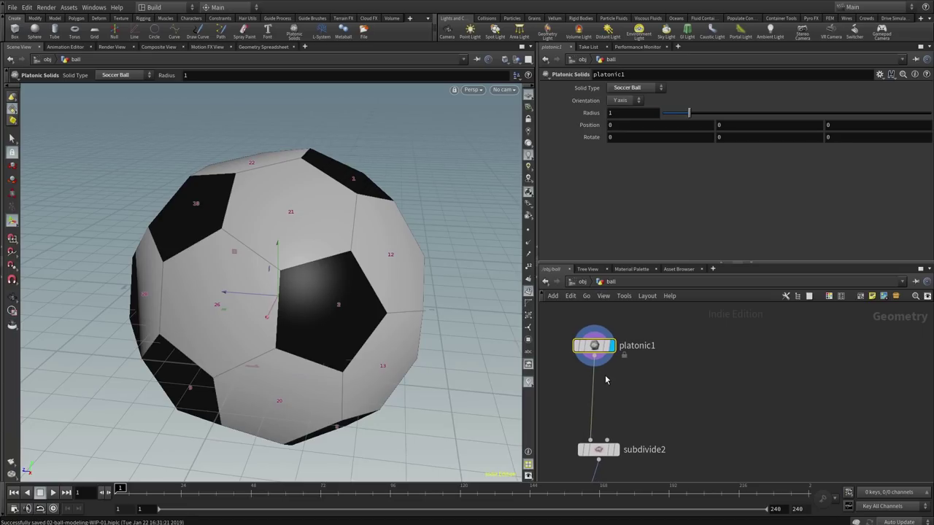
Step: Insert an Attribute Create node between the Platonic Solids and Subdivide nodes and display its output
key("Tab")
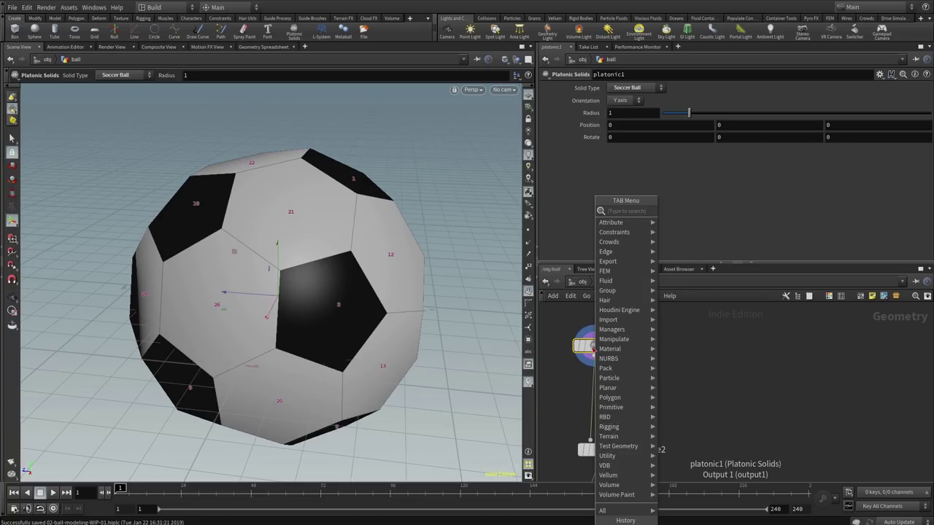
type("attrib")
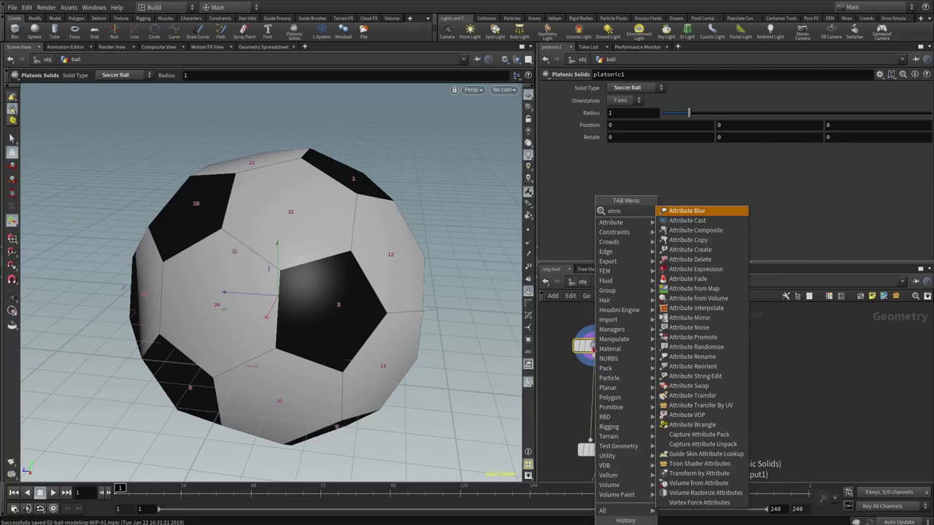
key("Down")
key("Down")
key("Down")
key("Down")
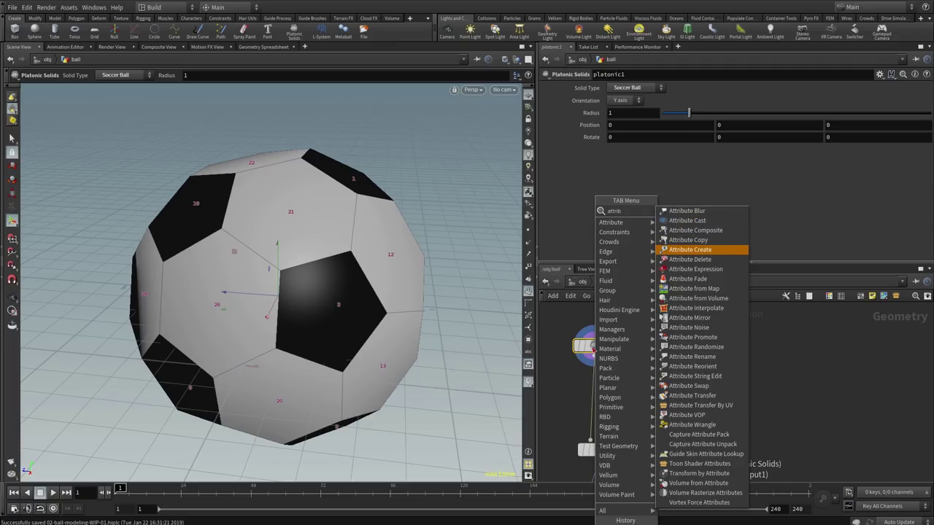
key("Return")
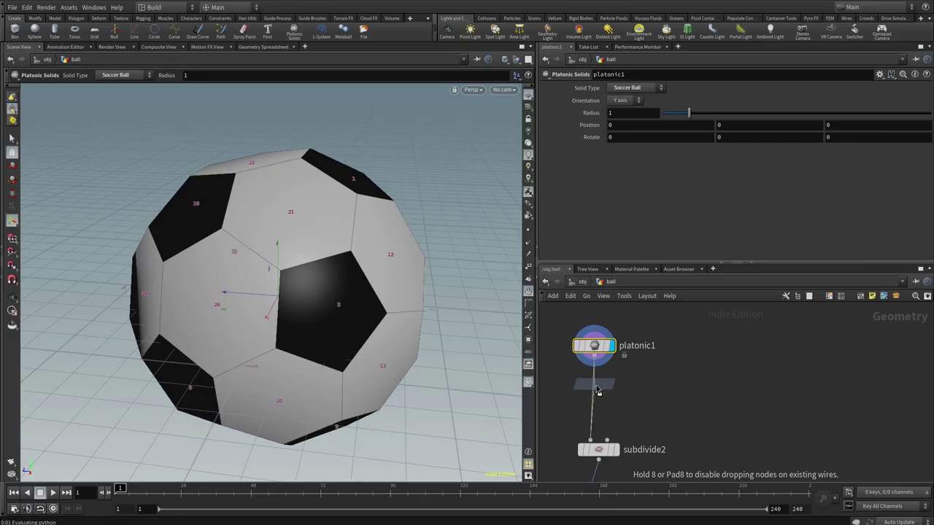
left_click(624, 392)
left_click(613, 387)
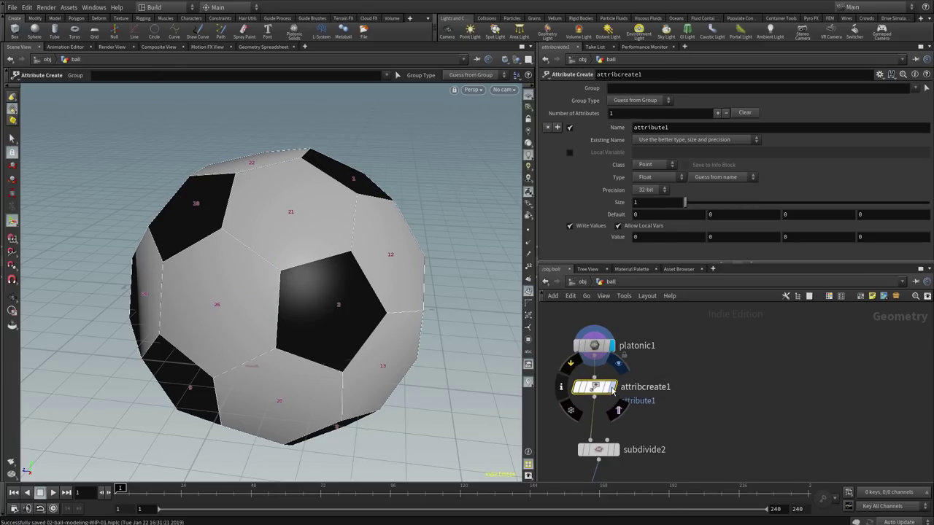
middle_click_drag(594, 391, 584, 368)
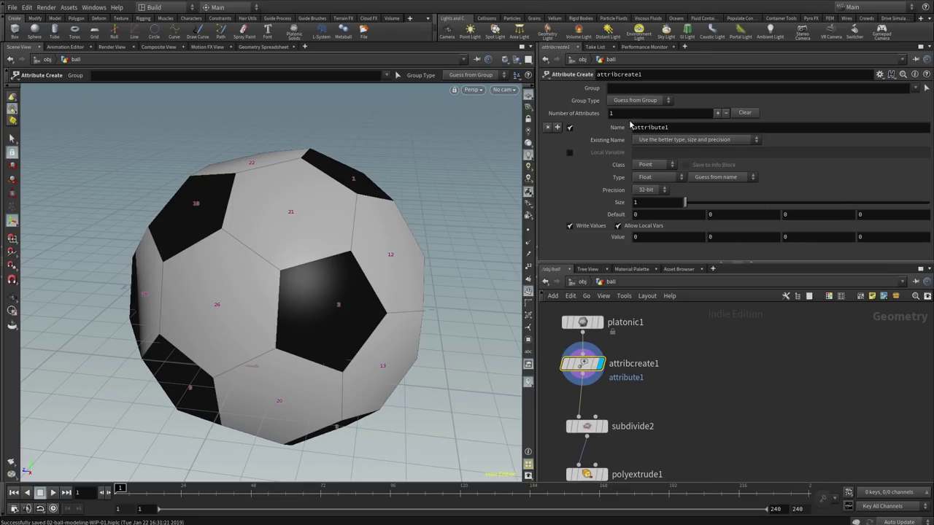
Step: With the Geometry Spreadsheet open, name the new attribute patchID and set its class to Primitive and its type to Integer
left_click(264, 46)
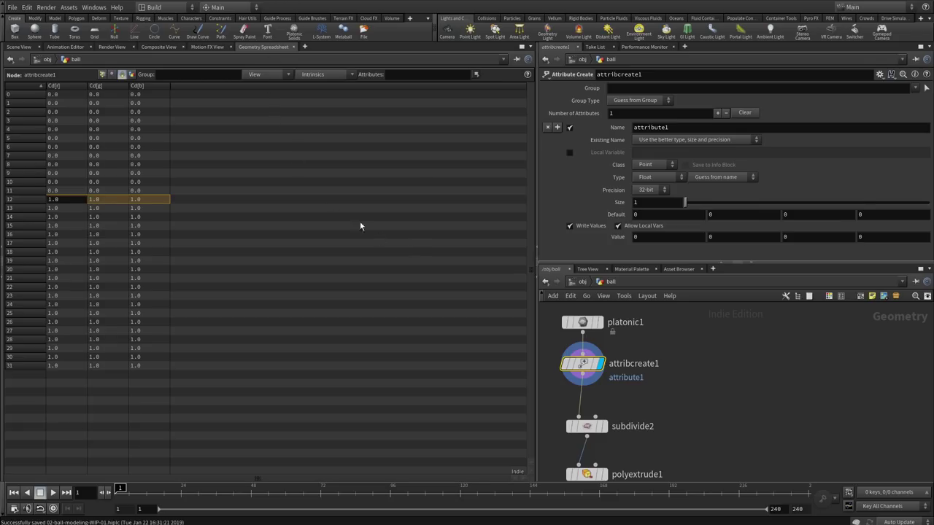
mouse_move(595, 370)
double_click(645, 129)
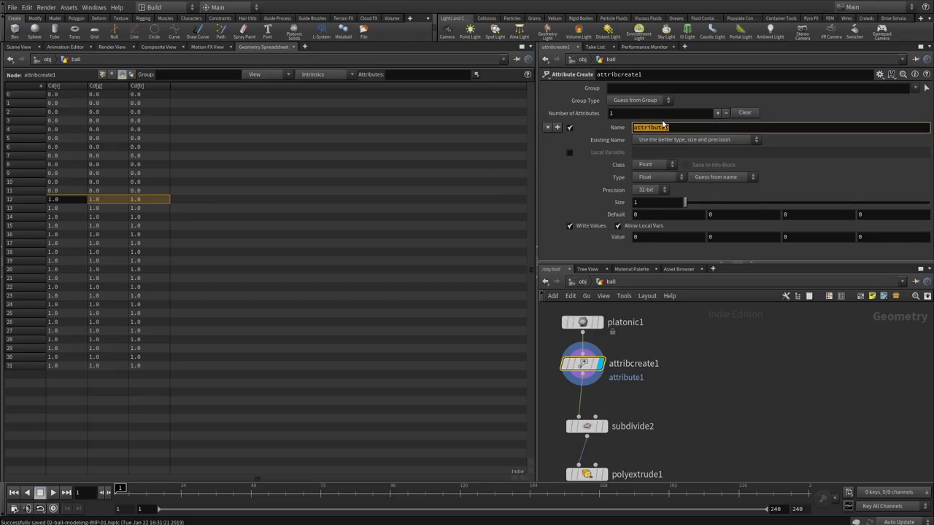
type("patchID")
key("Return")
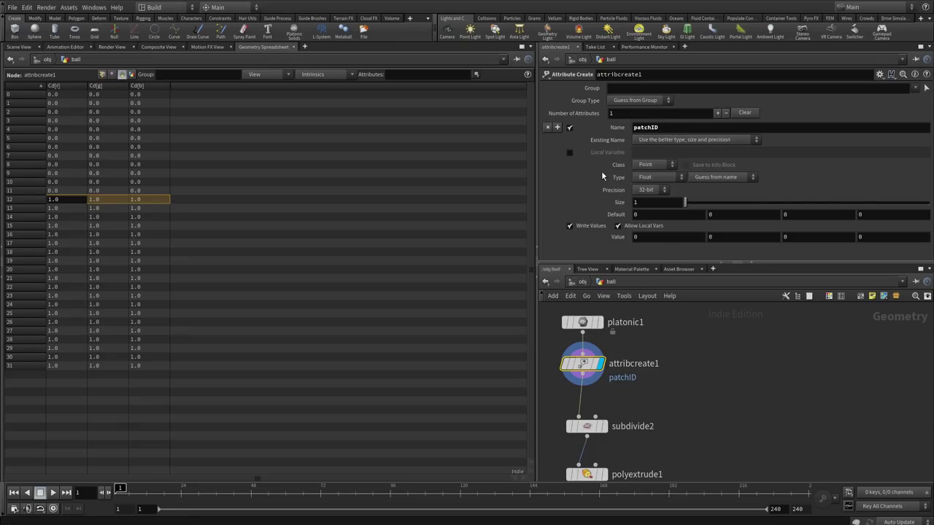
left_click(656, 164)
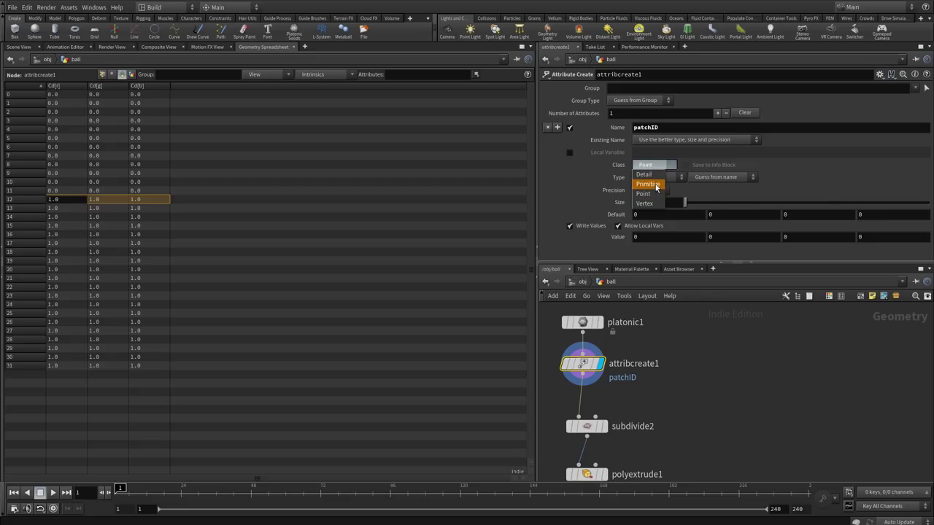
left_click(657, 185)
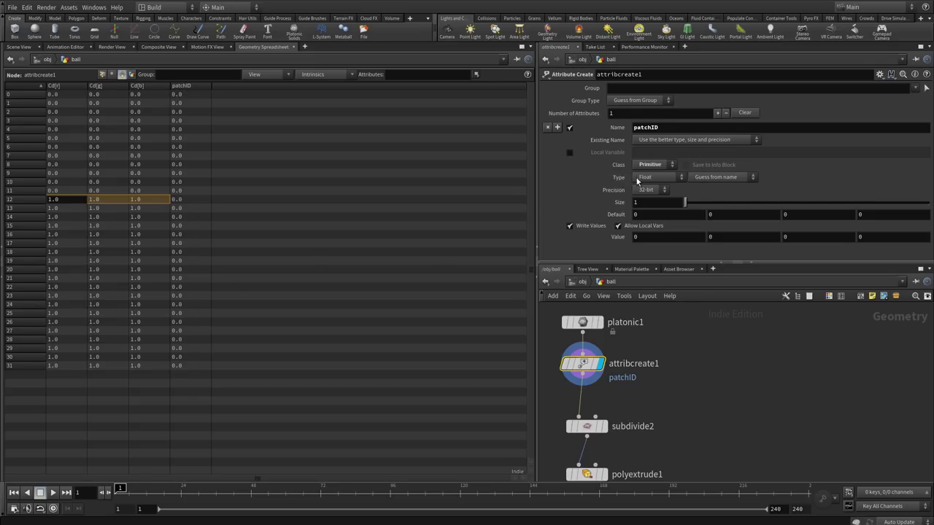
left_click(664, 178)
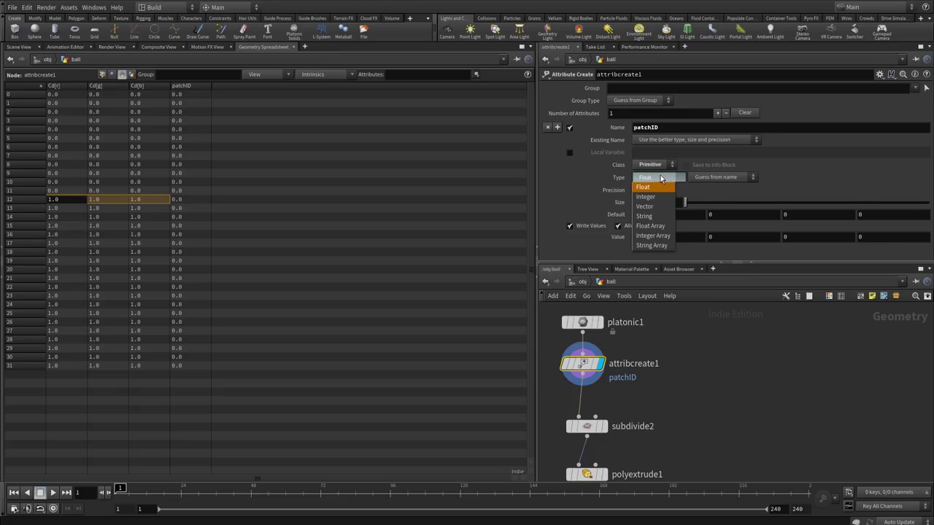
left_click(655, 197)
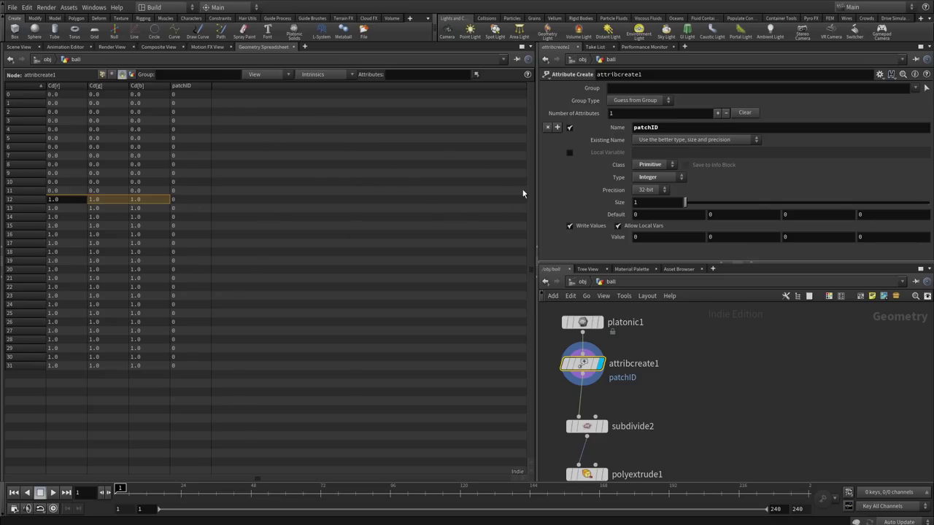
Step: Try a constant value of 5 for the patchID attribute
left_click(635, 237)
key("Return")
left_click(635, 237)
key("Return")
Step: Open the Attribute Create node's help and look up the primitive number variable among the local variables
mouse_move(584, 367)
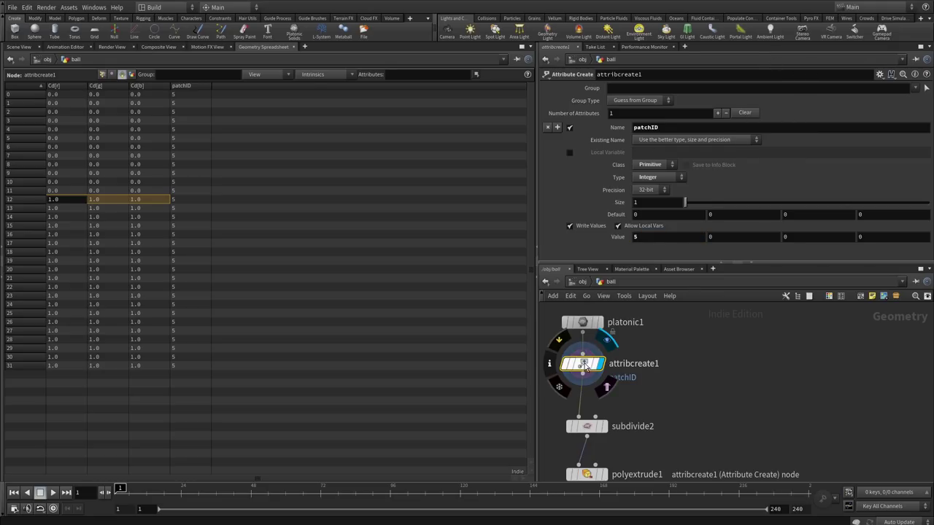
left_click(926, 75)
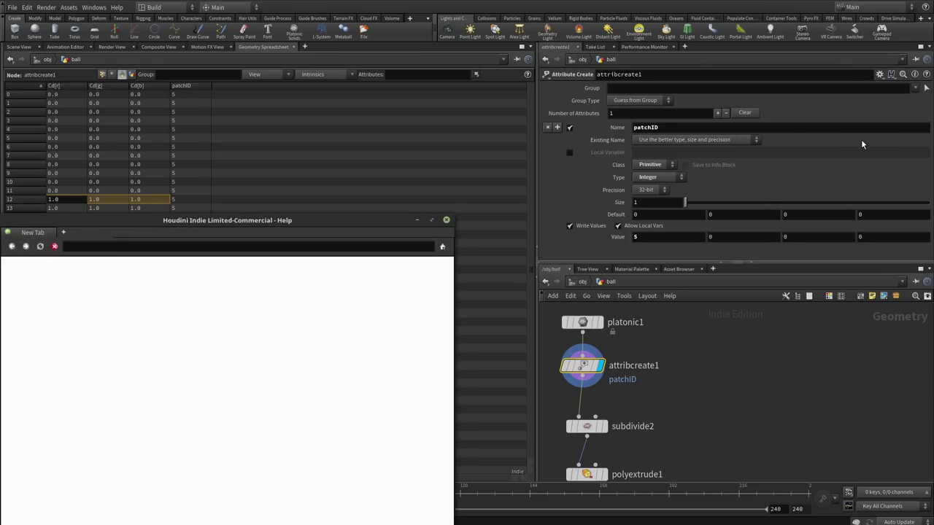
left_click_drag(356, 221, 483, 126)
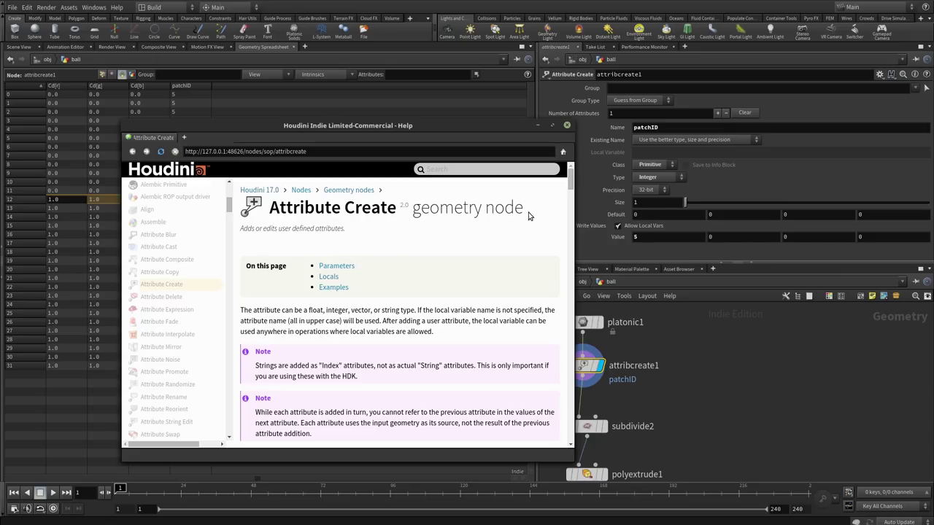
mouse_move(571, 179)
left_mouse_down()
mouse_move(571, 208)
mouse_move(572, 184)
left_mouse_up()
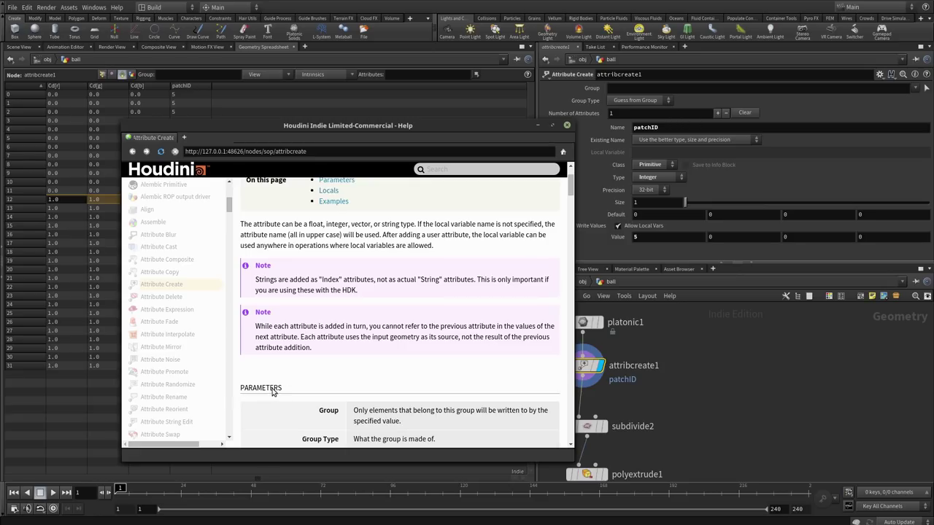
left_click_drag(571, 188, 572, 178)
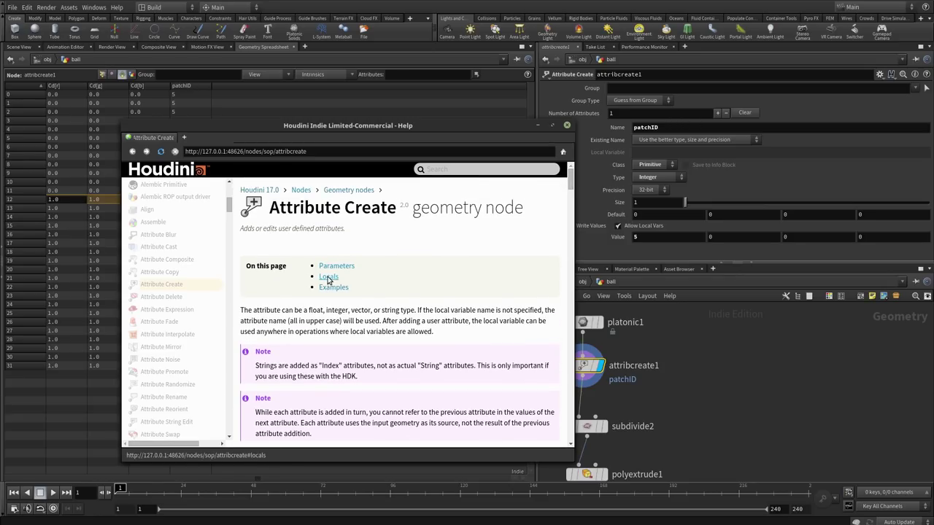
left_click(333, 280)
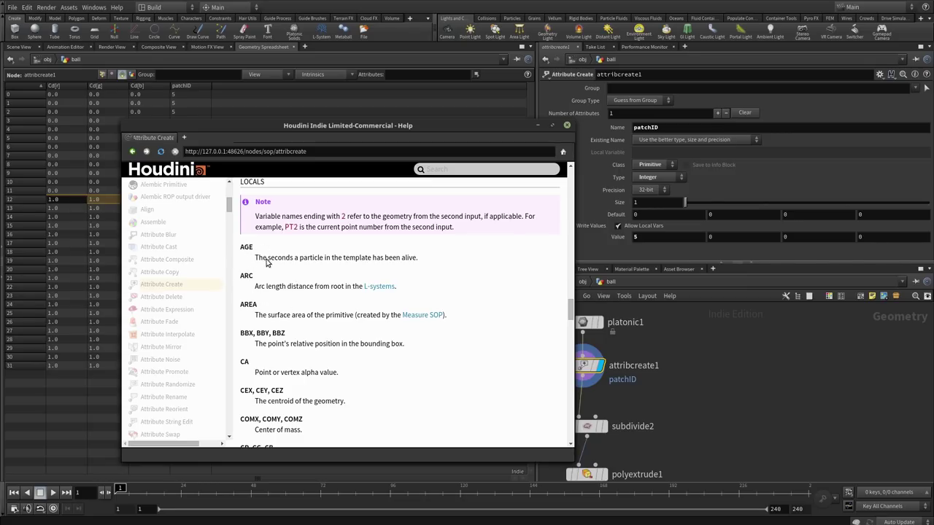
left_click_drag(571, 312, 573, 361)
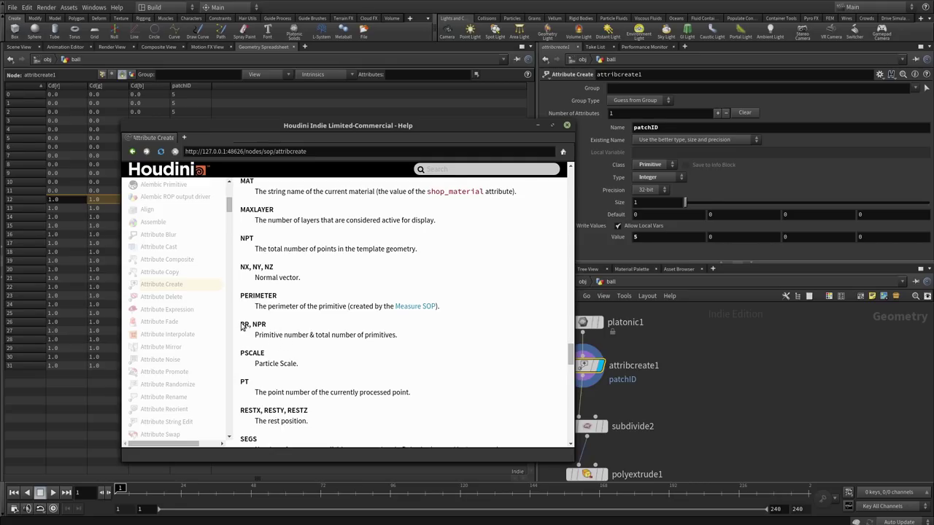
Step: Replace the constant patchID value with the local variable name PR
left_click(647, 238)
key("BackSpace")
type("PR")
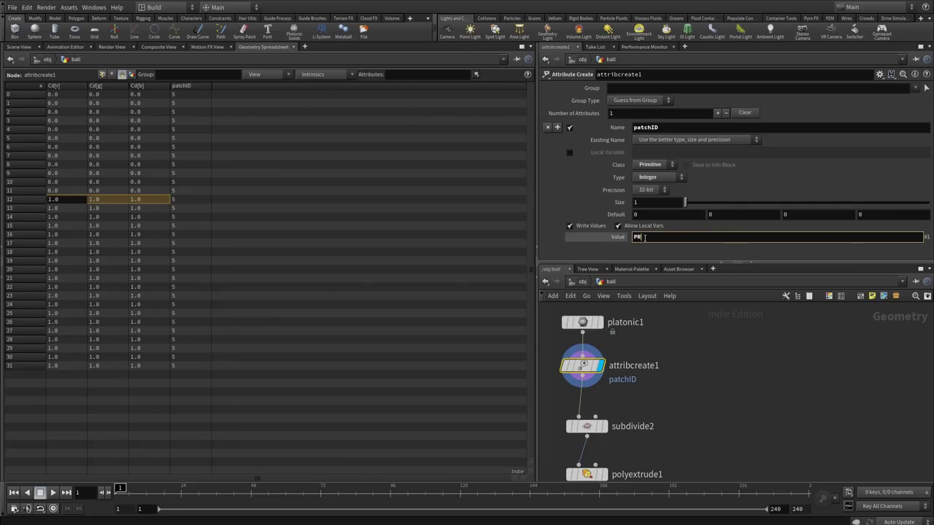
key("Return")
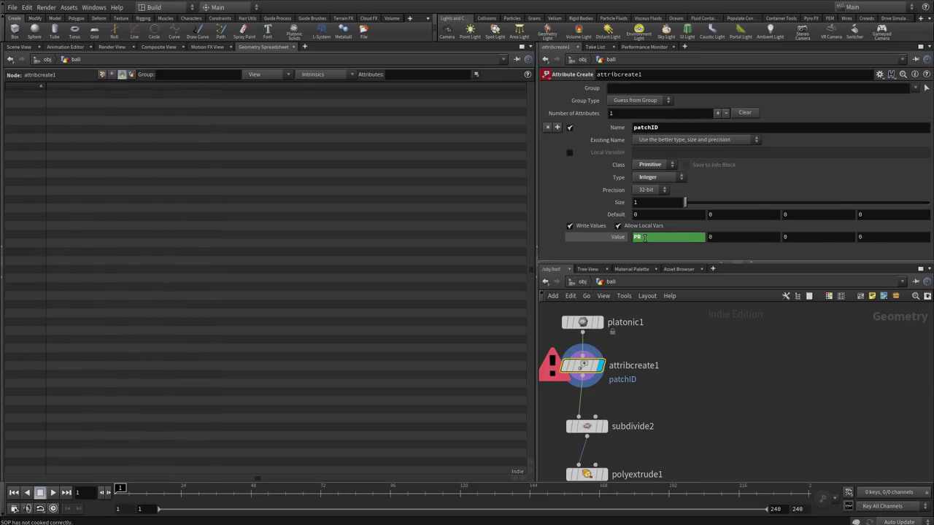
Step: Read the error details in the Attribute Create node's info and close the info window
key("f")
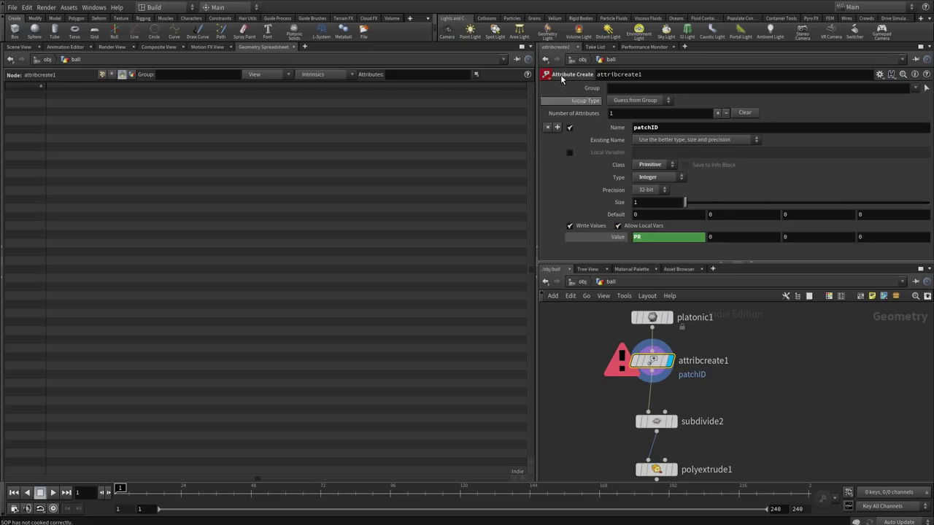
mouse_move(649, 364)
left_click(619, 361)
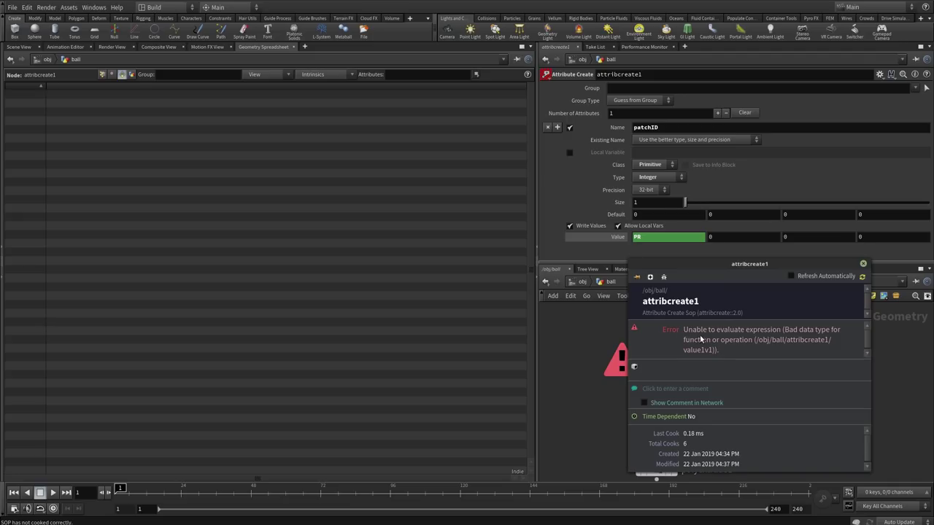
left_click(863, 264)
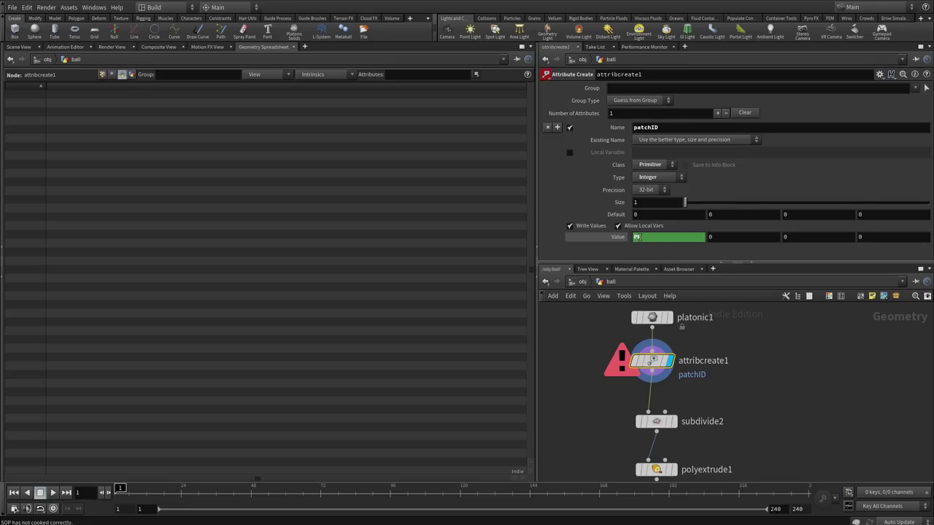
Step: Correct the patchID attribute's value to the local variable $PR and return to the scene view
key("Return")
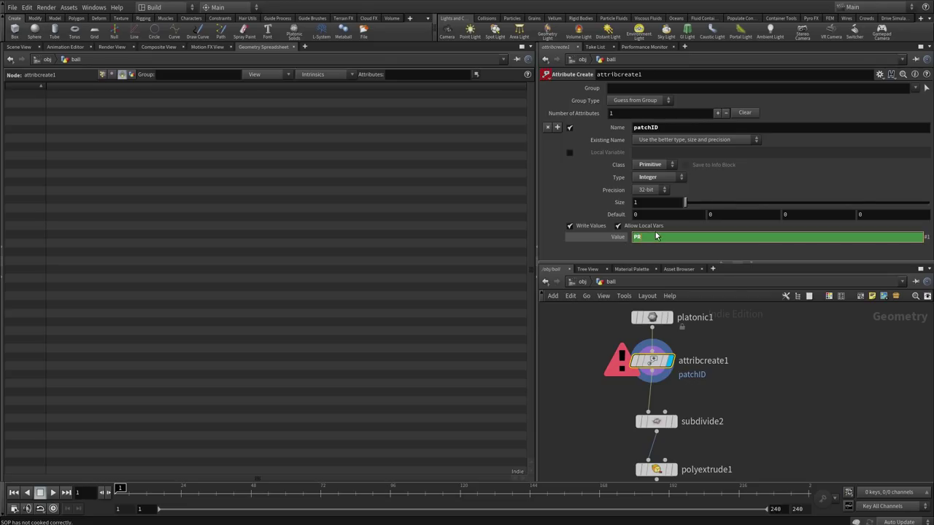
type("$")
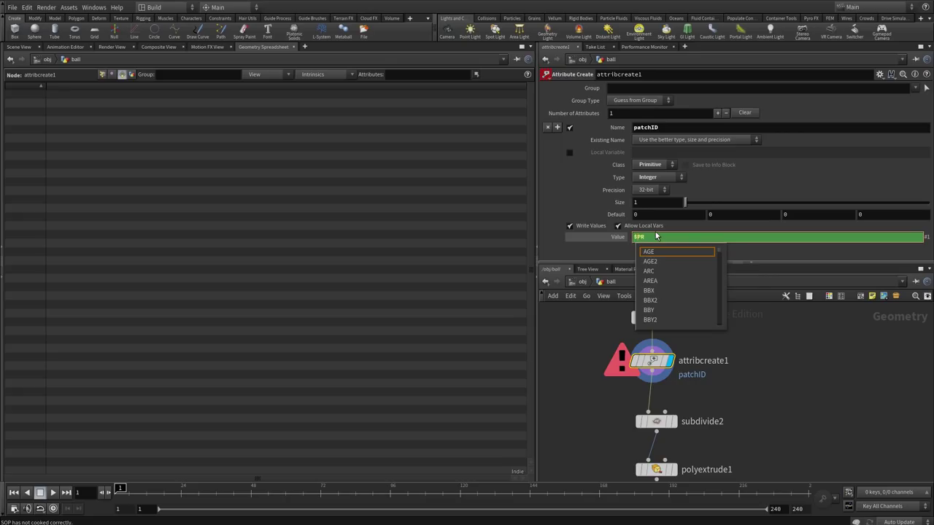
key("Return")
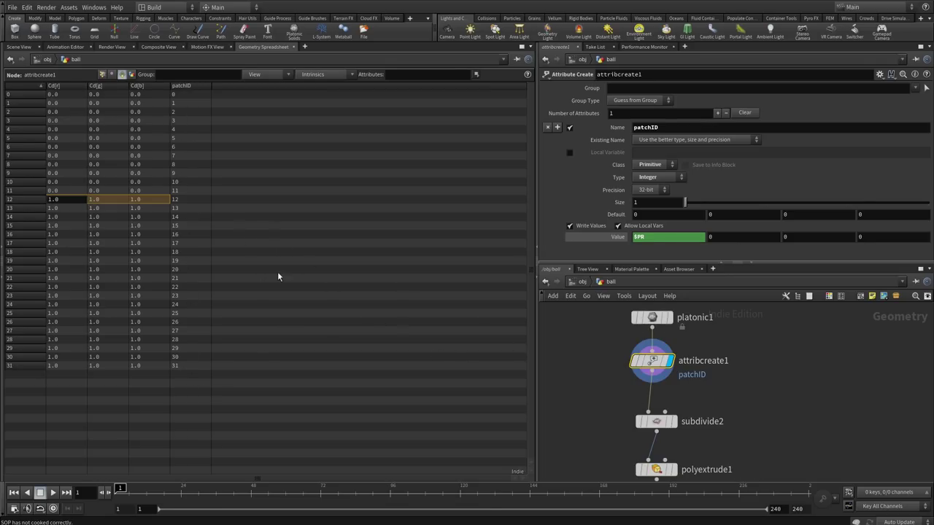
left_click(22, 47)
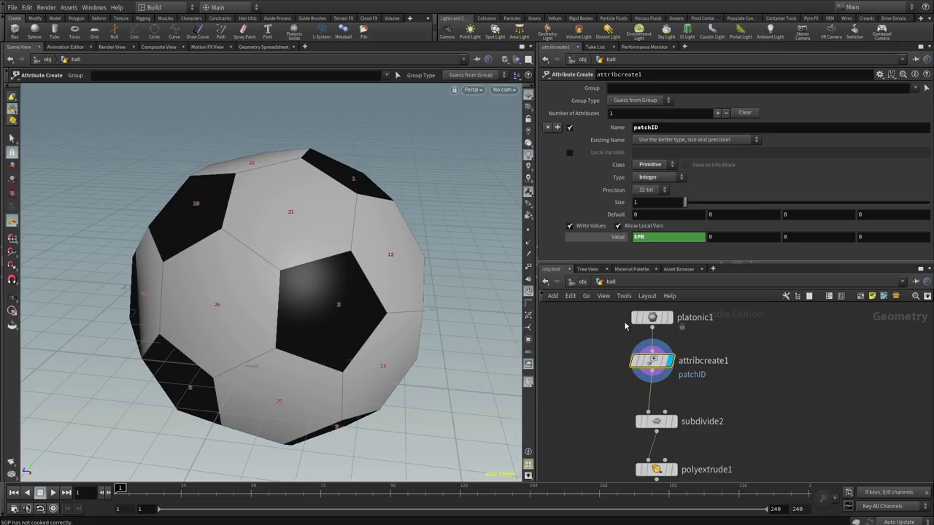
left_click(650, 238)
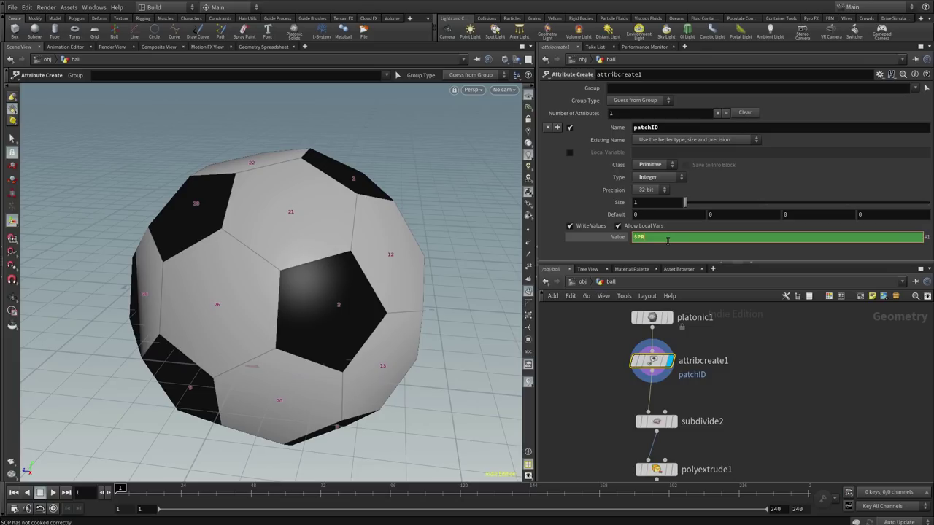
key("BackSpace")
key("BackSpace")
key("BackSpace")
type("im")
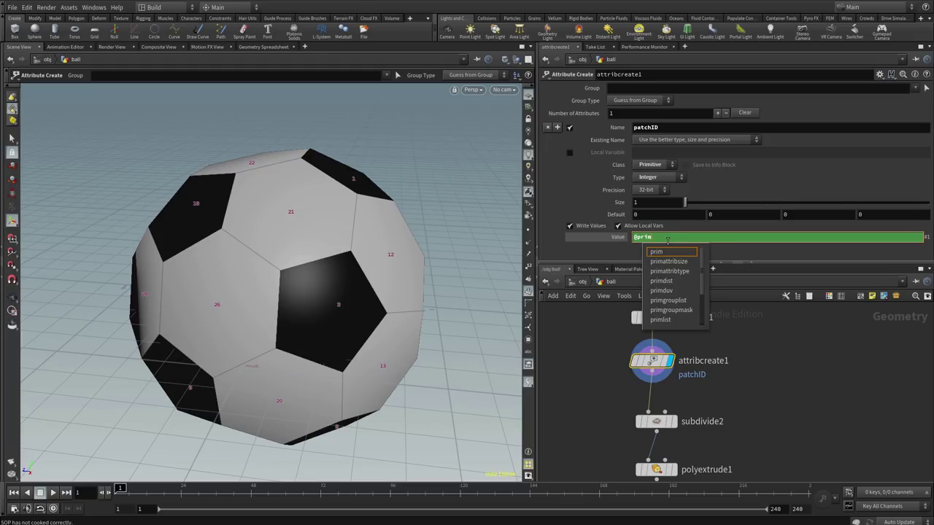
type("num")
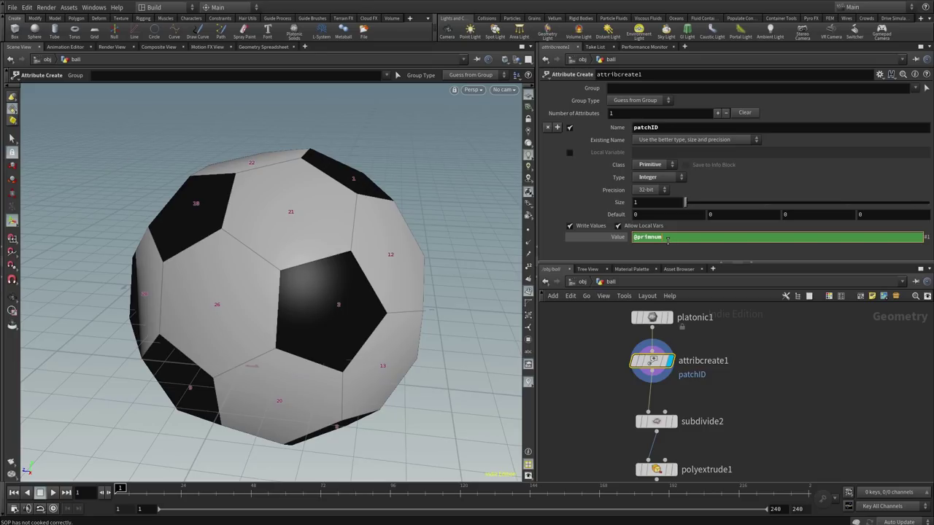
key("Return")
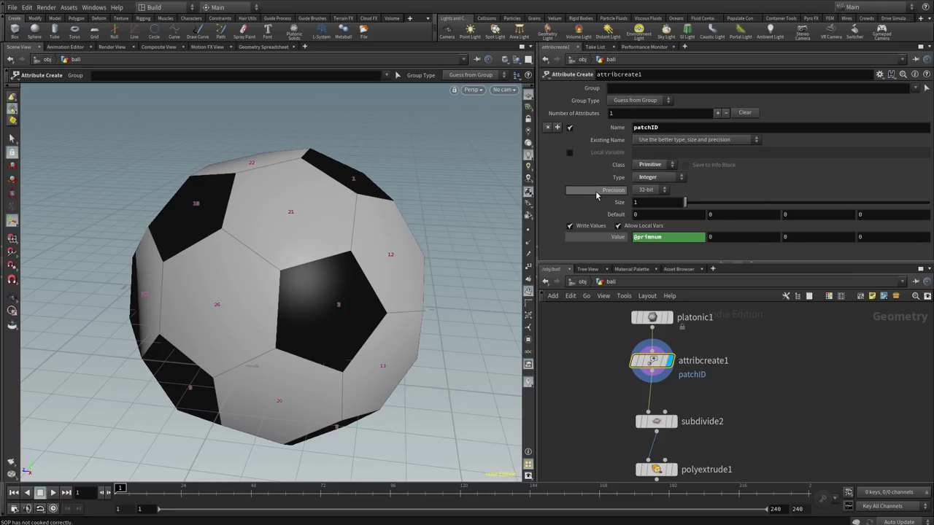
Step: Examine the patchID values in the geometry spreadsheet, first for attribcreate1 and again with subdivide2 displayed
left_click(272, 48)
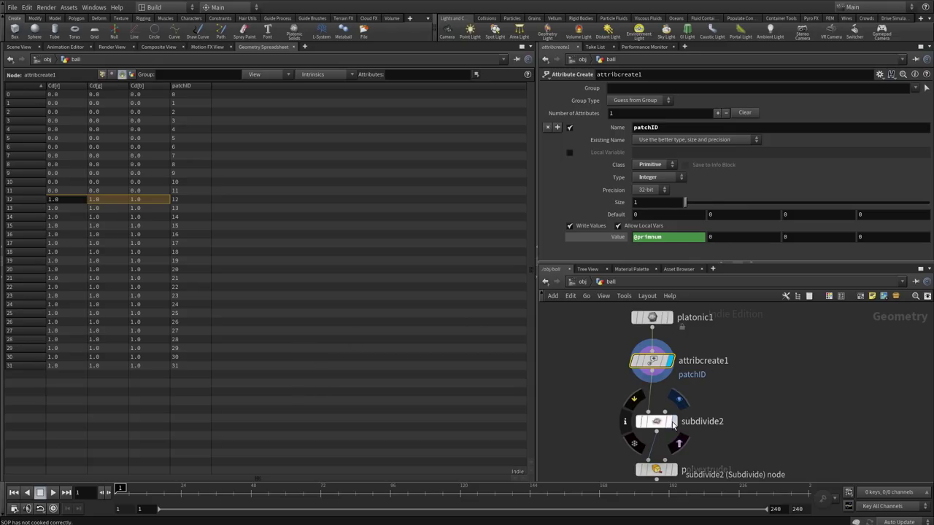
left_click(674, 423)
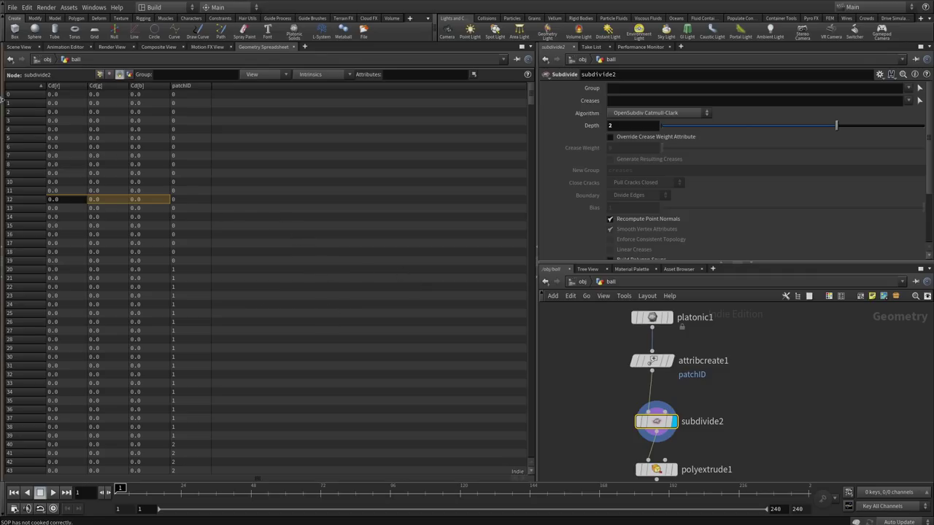
mouse_move(529, 94)
left_mouse_down()
mouse_move(523, 173)
mouse_move(534, 102)
left_mouse_up()
scroll(440, 114, "up", 4)
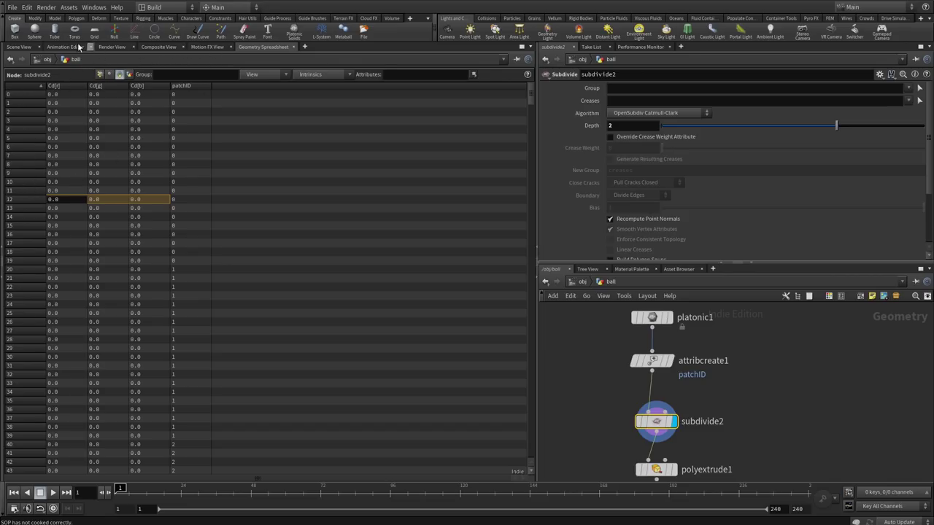
Step: Compare the primitive numbers on a subdivided black panel with their patchID rows in the geometry spreadsheet
left_click(19, 46)
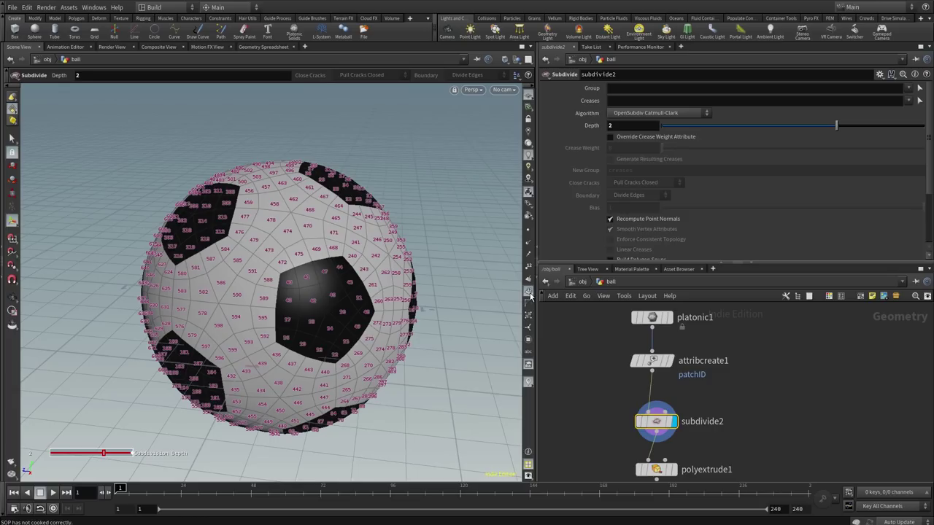
key("Escape")
scroll(289, 334, "up", 3)
left_click_drag(290, 335, 271, 202)
key("Return")
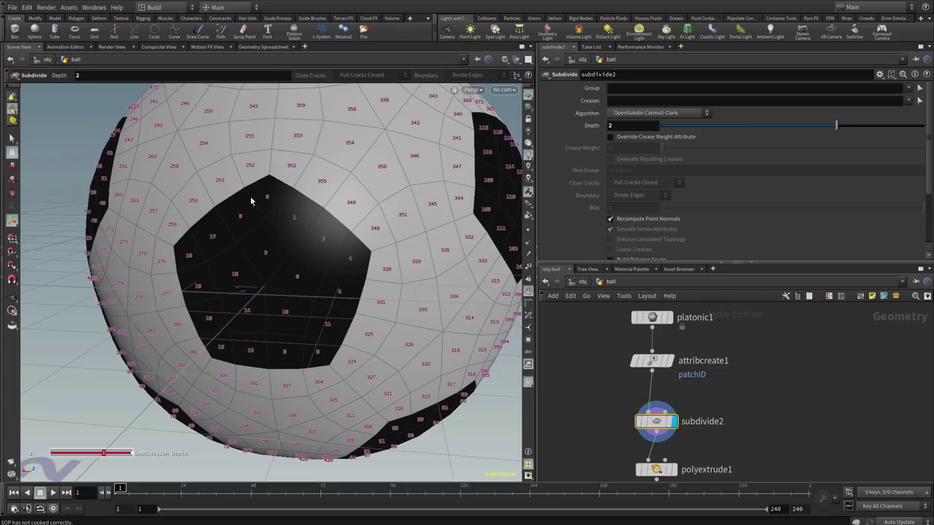
left_click(263, 47)
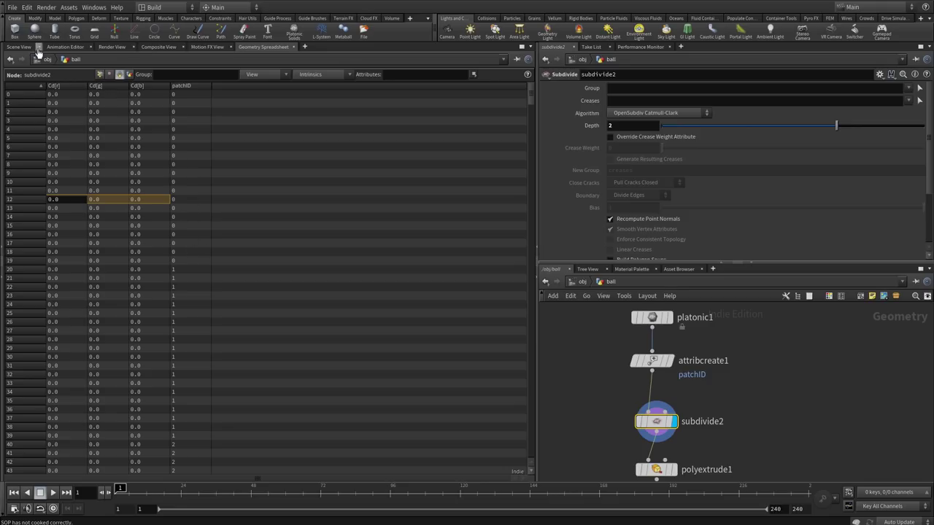
left_click(20, 48)
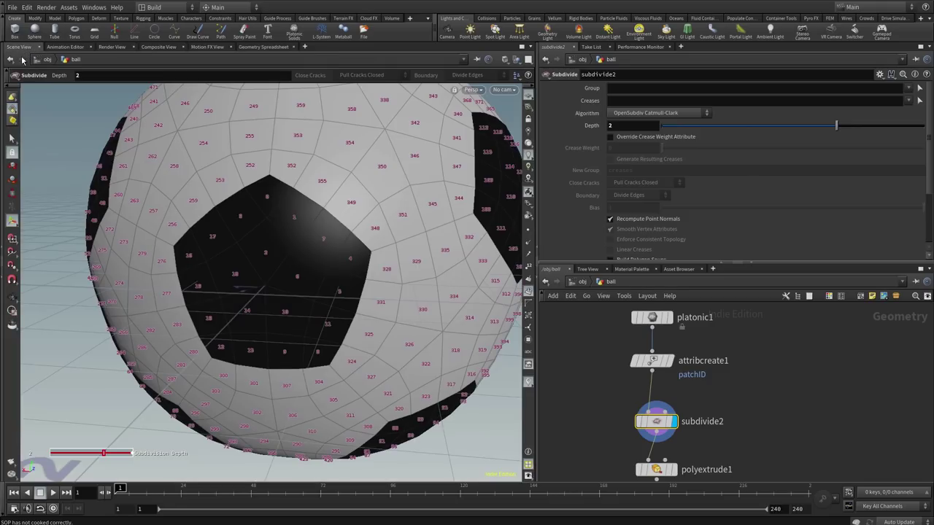
Step: Turn off the primitive number display on the subdivided ball and look at it from another angle
left_click(528, 292)
key("Escape")
left_click_drag(393, 300, 189, 286)
key("Return")
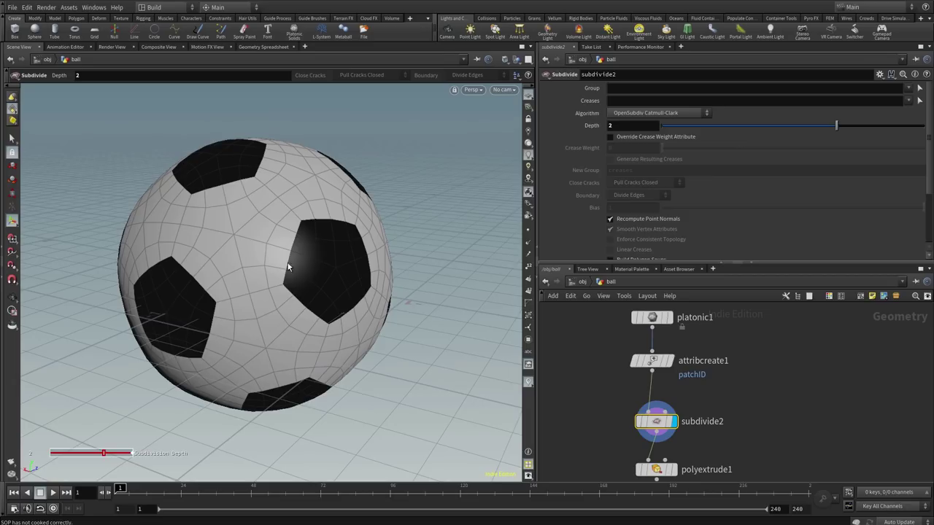
Step: Move polyextrude1 farther below subdivide2 in the network to make room for another node between them
middle_click_drag(597, 414, 577, 348)
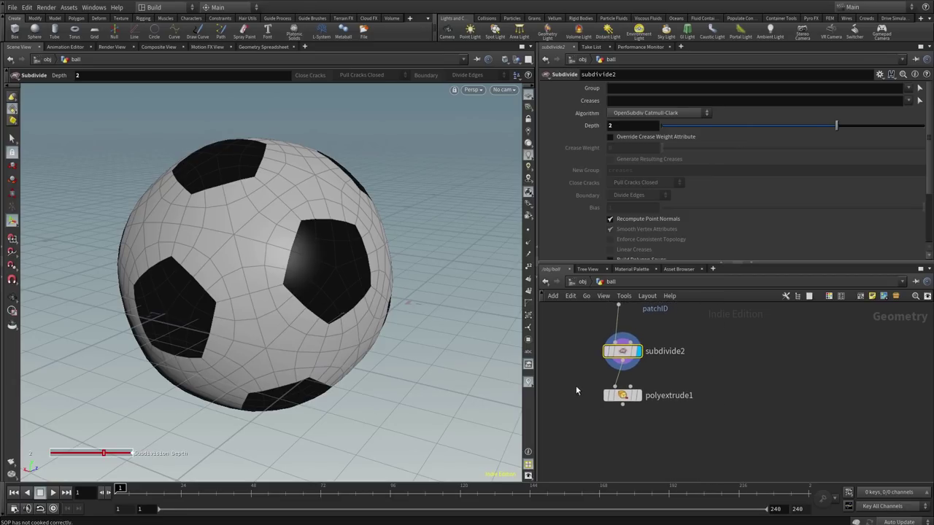
left_click_drag(627, 404, 651, 455)
middle_click_drag(680, 376, 662, 414)
left_click_drag(621, 388, 619, 378)
middle_click_drag(696, 358, 574, 330)
key("Escape")
left_click_drag(300, 285, 520, 330)
key("Return")
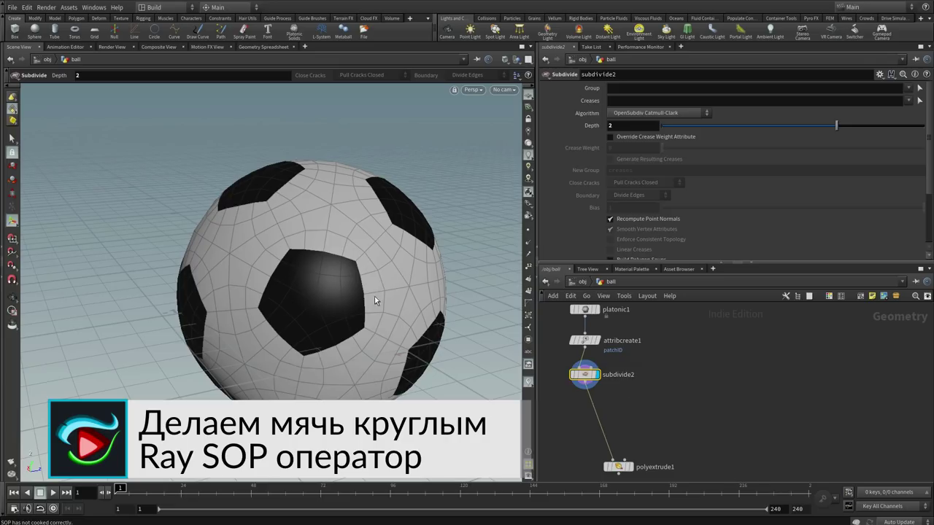
key("Escape")
left_click_drag(336, 282, 321, 264)
key("Return")
Step: Add a Ray node and insert it into the wire between subdivide2 and polyextrude1
key("Tab")
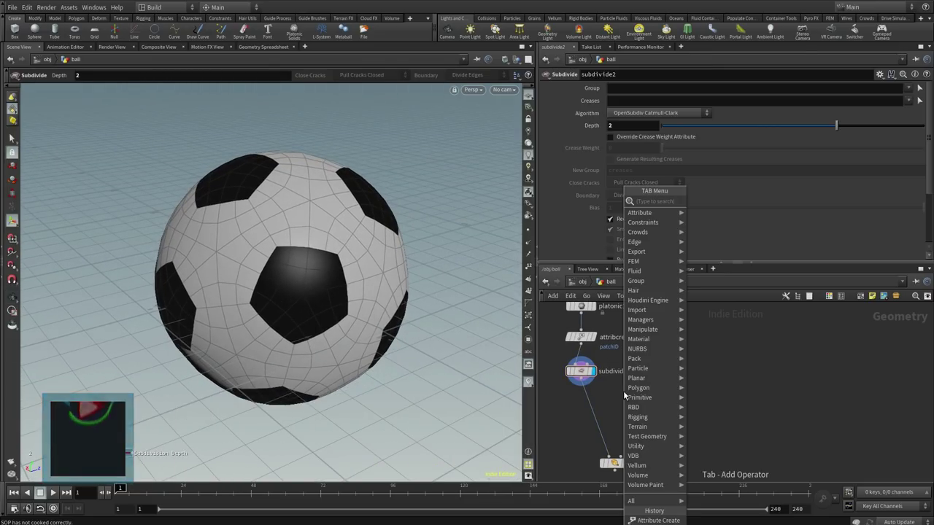
type("ray")
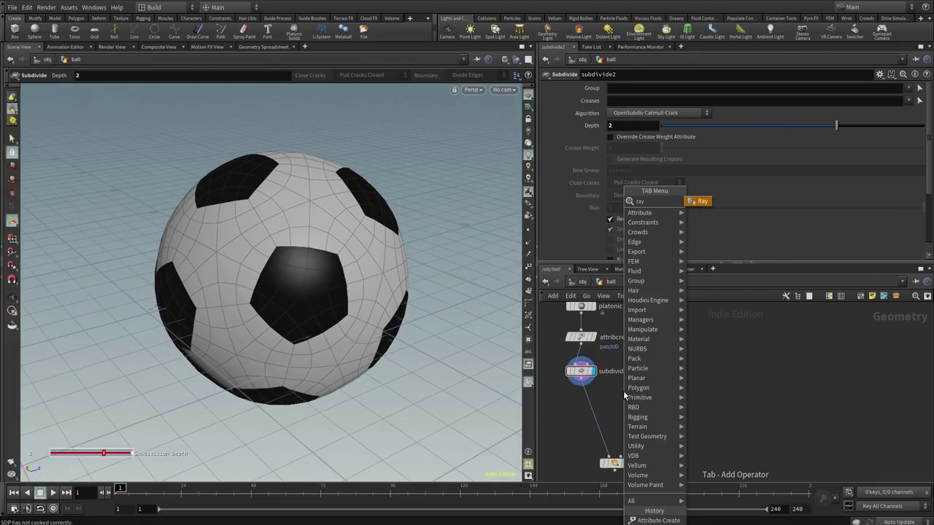
key("Return")
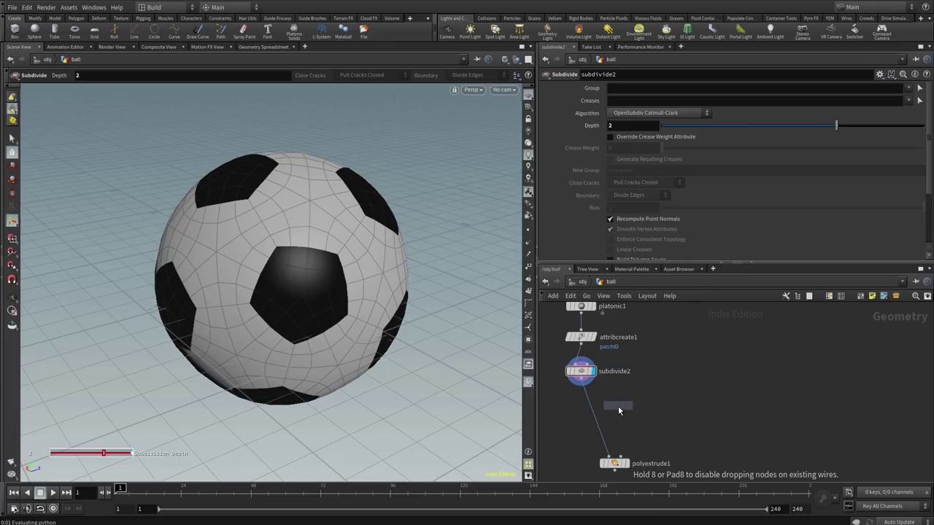
left_click(620, 417)
mouse_move(624, 418)
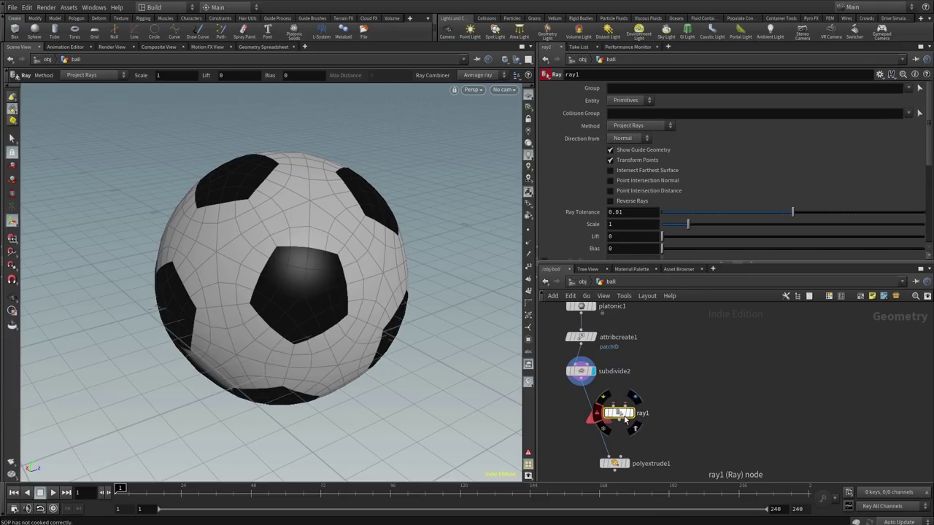
left_click_drag(624, 417, 617, 424)
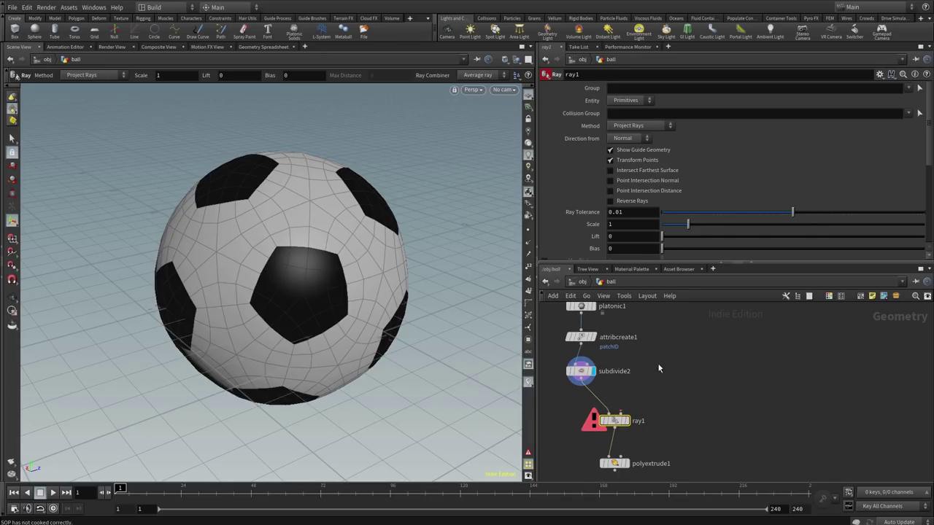
Step: Add a Sphere node beside subdivide2 with its default radius of 1 and display it
middle_click_drag(618, 408, 613, 410)
middle_click_drag(653, 385, 657, 386)
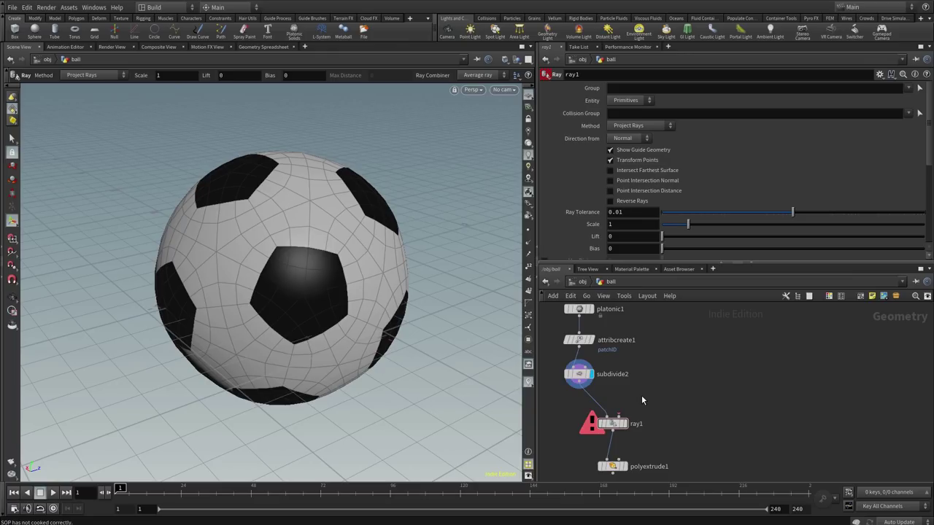
middle_click_drag(642, 395, 634, 400)
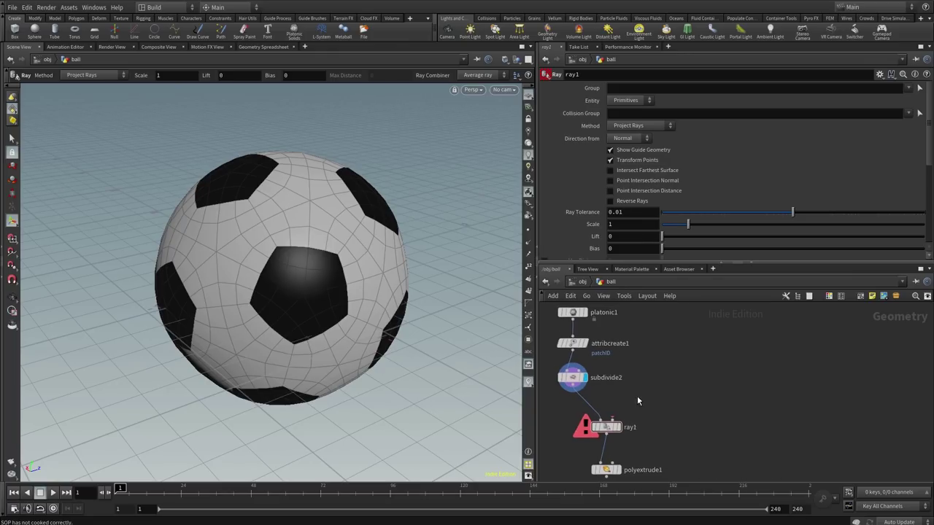
key("Tab")
type("sphere")
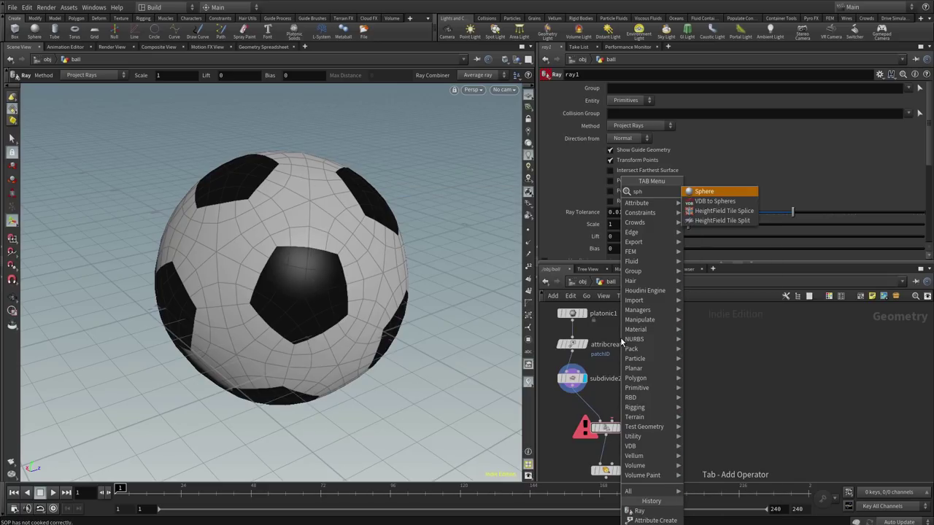
key("Return")
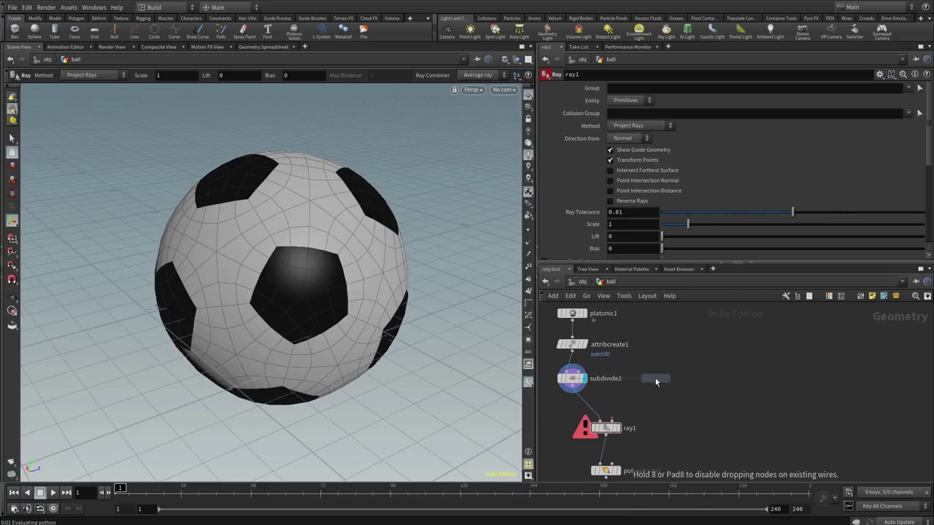
left_click(655, 378)
left_click(667, 379)
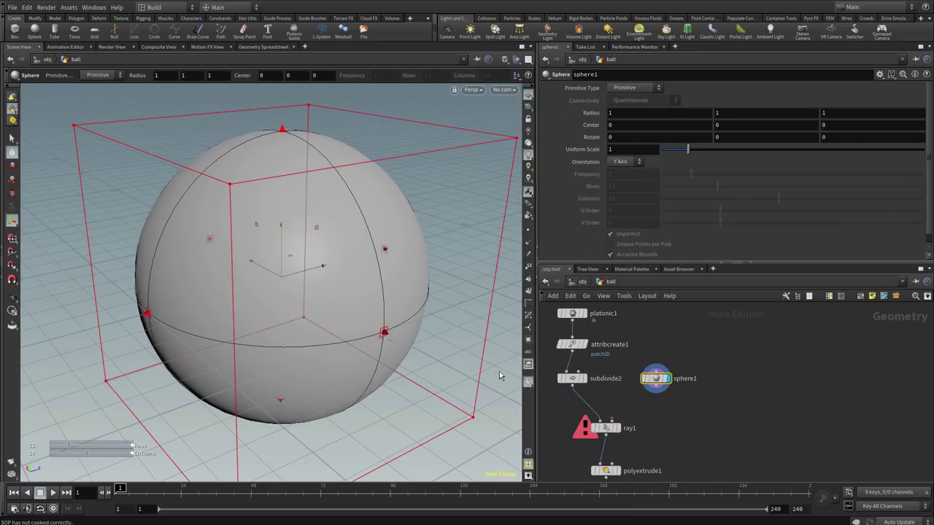
key("Escape")
left_click_drag(321, 302, 329, 273)
key("Return")
Step: Connect sphere1 to the collision input of ray1 and display the Ray node's result
left_click(658, 386)
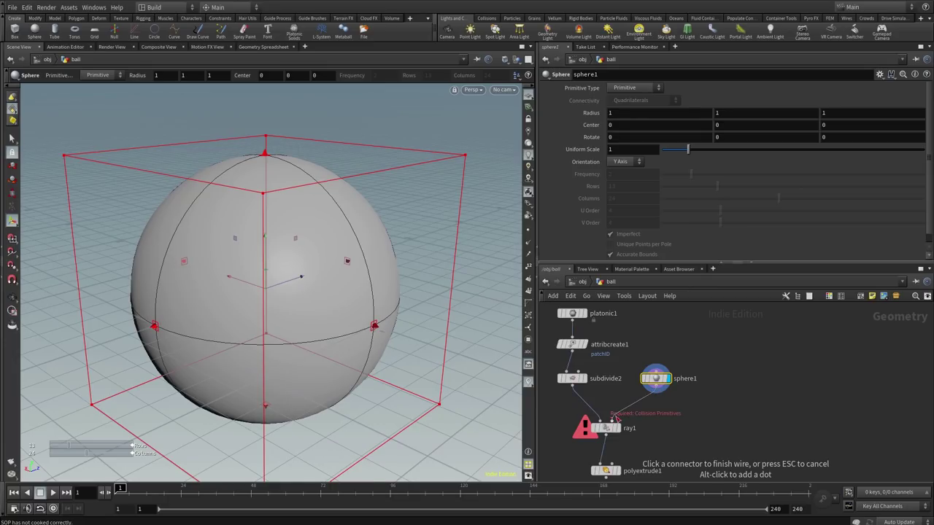
mouse_move(643, 395)
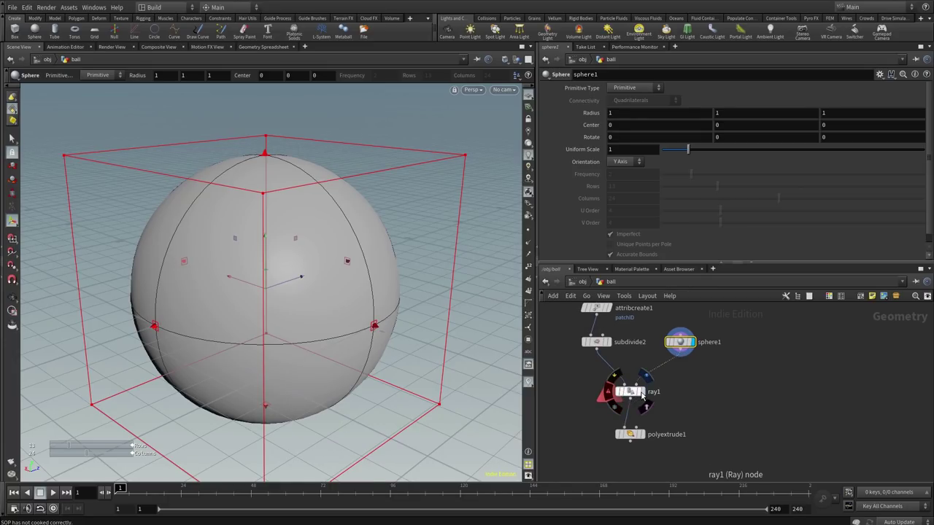
left_click(646, 376)
left_click(629, 392)
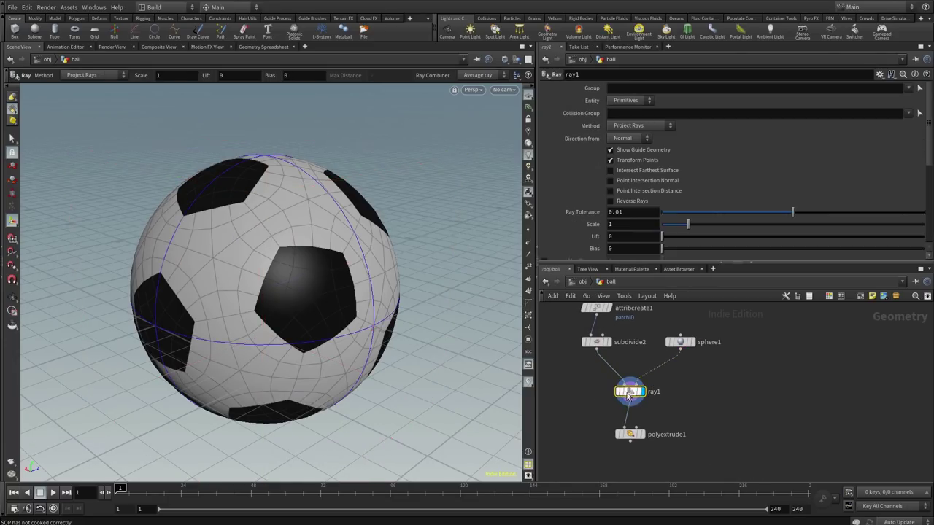
mouse_move(368, 328)
left_mouse_down()
mouse_move(358, 338)
mouse_move(381, 333)
left_mouse_up()
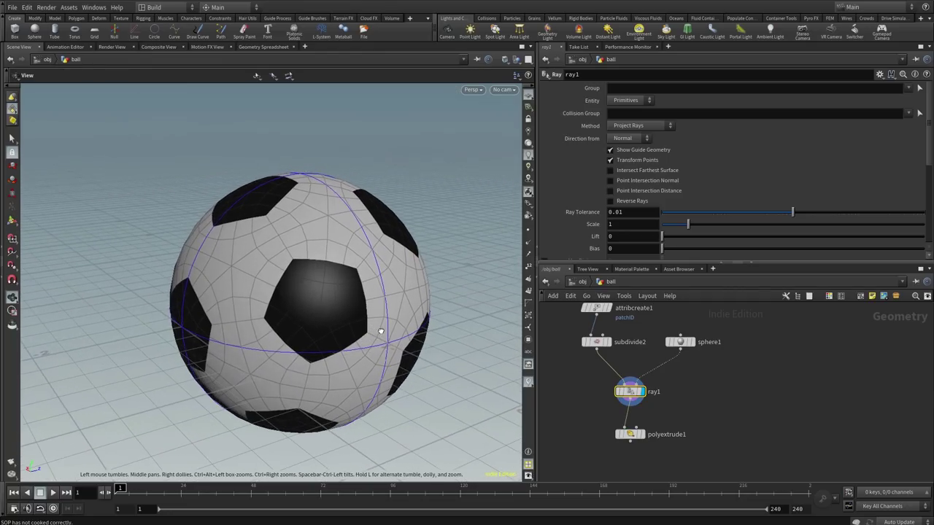
key("Return")
Step: Toggle the bypass on ray1 repeatedly to compare the ball with and without the projection onto the sphere
mouse_move(632, 394)
scroll(631, 399, "up", 3)
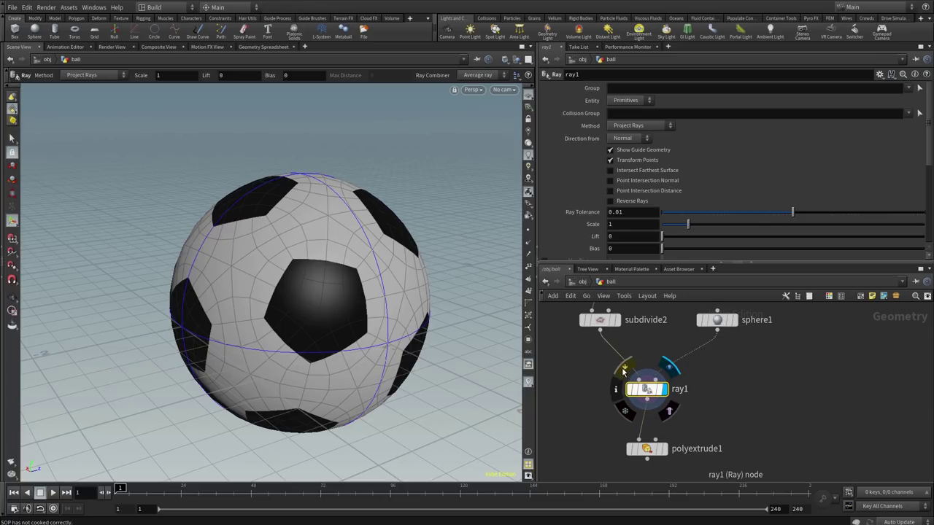
left_click(625, 370)
left_click(625, 371)
left_click(624, 371)
left_click(625, 370)
left_click(625, 371)
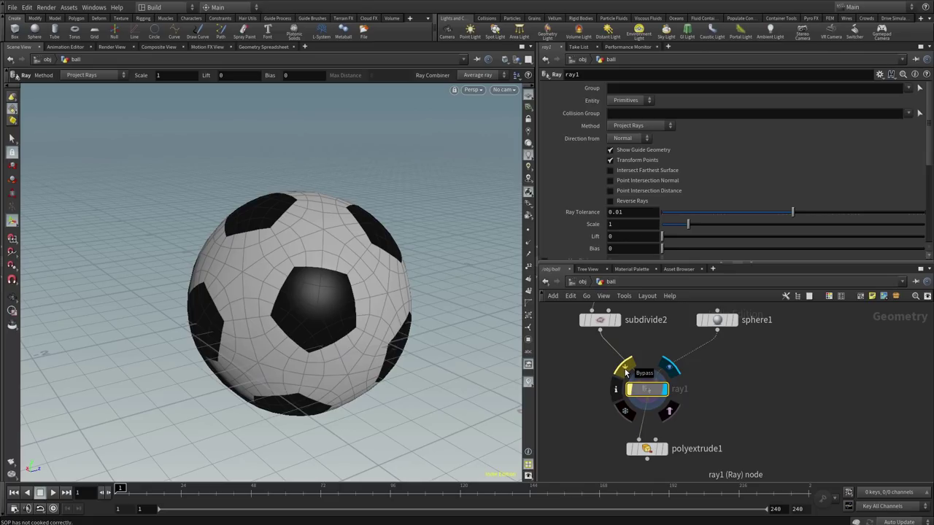
left_click(624, 371)
left_click(624, 370)
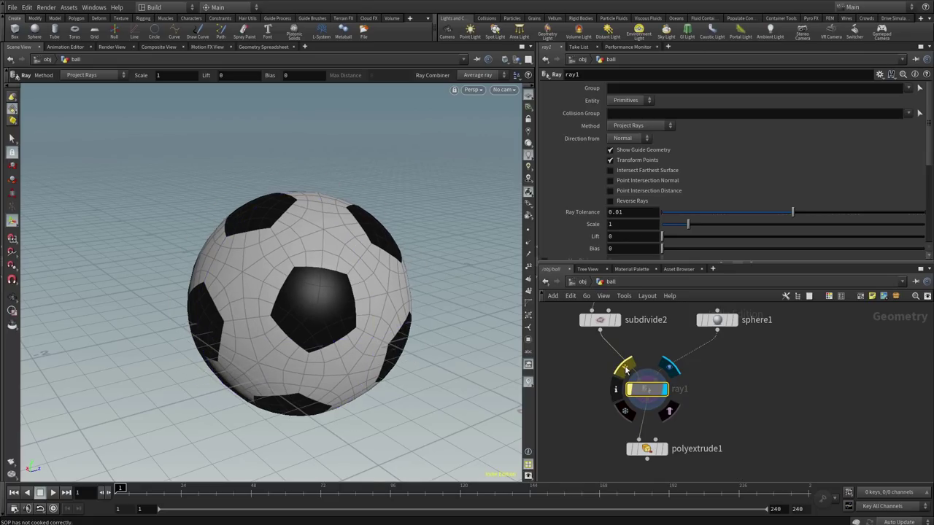
left_click(625, 371)
left_click(626, 370)
left_click(625, 371)
left_click(626, 371)
left_click(626, 370)
left_click(626, 370)
left_click(626, 370)
left_click(627, 371)
left_click(626, 370)
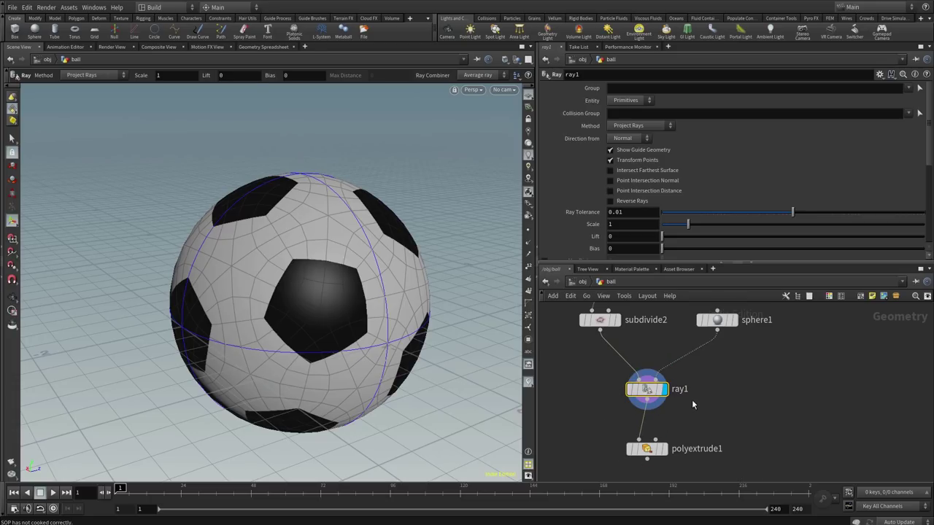
Step: Try a different first radius value on sphere1 to see its effect on the projected ball, and set it back to 1
key("Escape")
left_click_drag(316, 211, 348, 330)
key("Return")
left_click(718, 319)
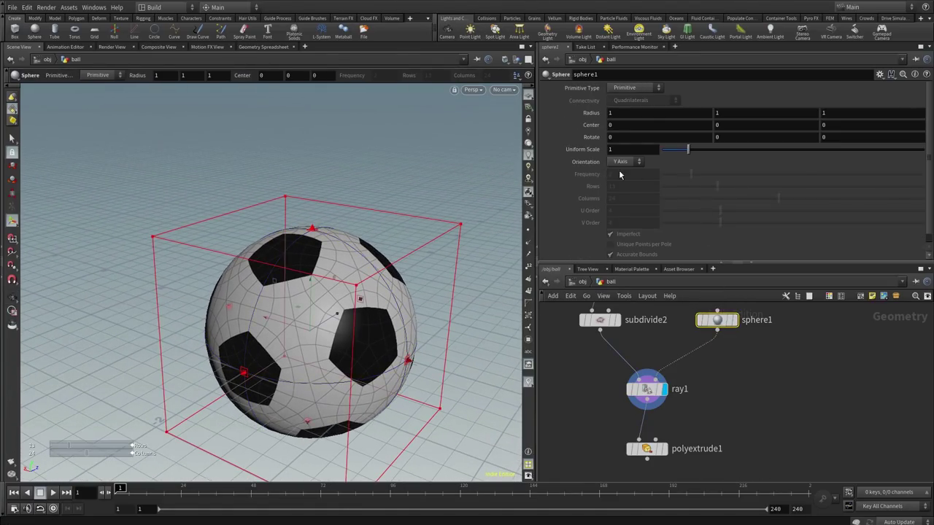
middle_click_drag(637, 113, 679, 124)
key("Escape")
left_click_drag(409, 329, 357, 303)
key("Return")
double_click(621, 113)
type("1")
key("Return")
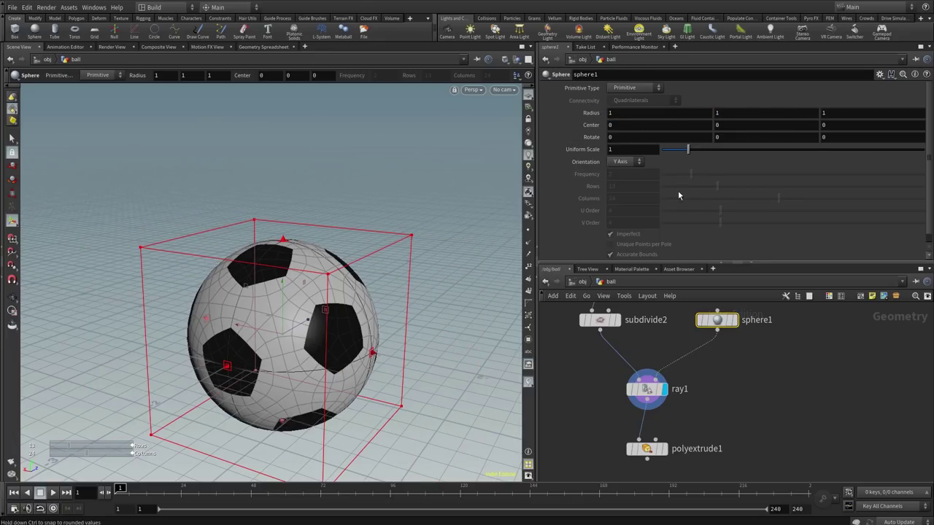
Step: Select ray1 and save the scene file
left_click(646, 391)
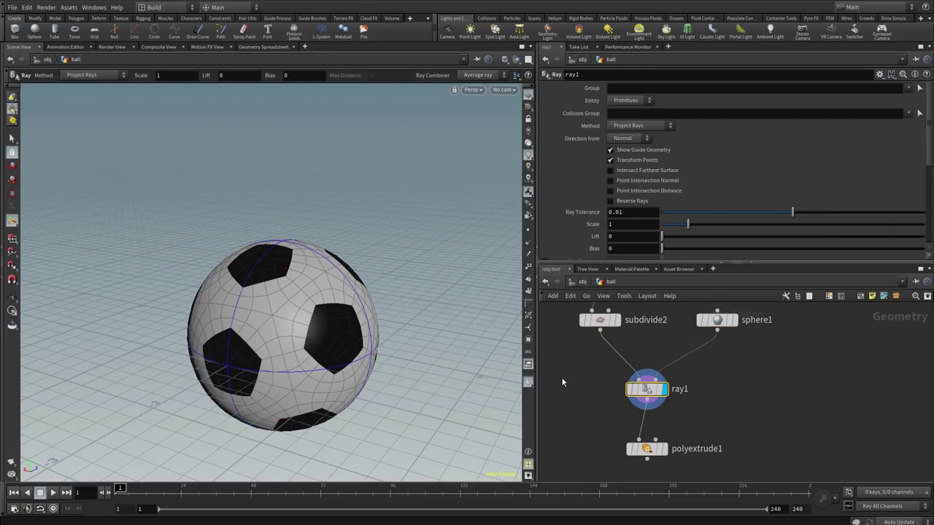
left_click_drag(337, 344, 354, 338)
left_click_drag(313, 325, 324, 306)
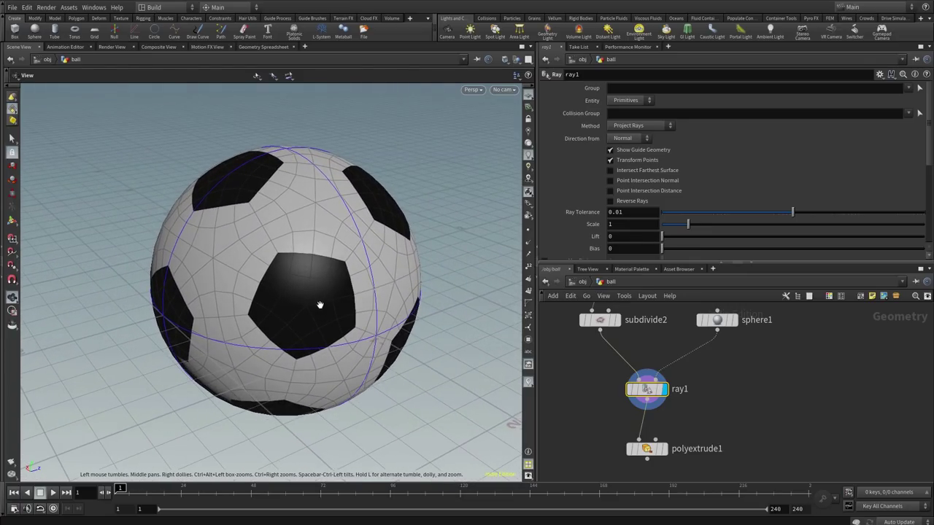
key("Return")
key("ctrl+s")
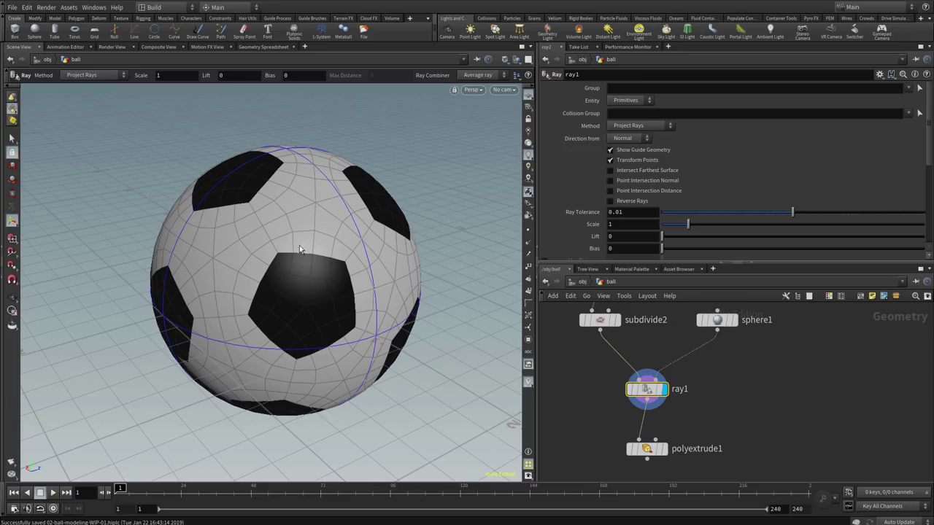
Step: Move polyextrude1 aside, down and to the left of ray1, to free space under ray1
middle_click_drag(576, 409, 608, 390)
mouse_move(663, 387)
left_click_drag(663, 388, 575, 420)
middle_click_drag(690, 384, 674, 359)
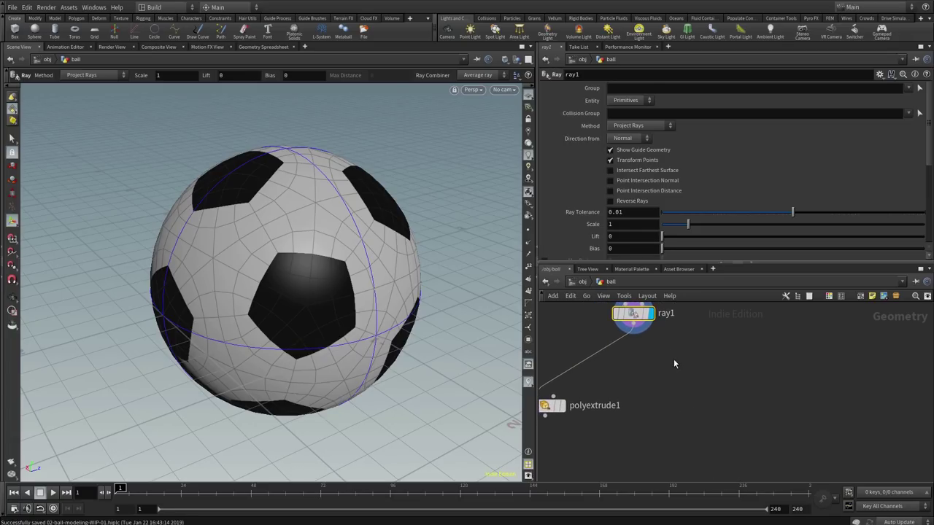
key("Escape")
left_click_drag(369, 314, 352, 298)
key("Return")
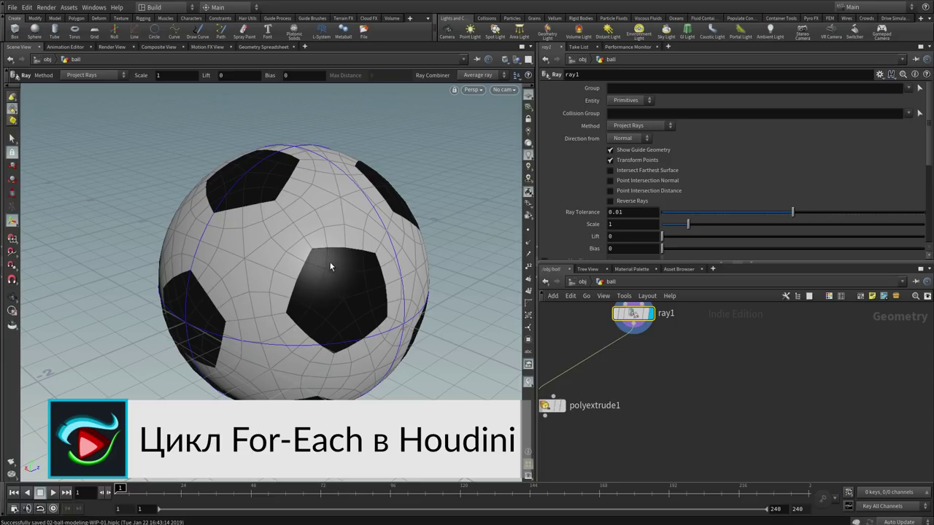
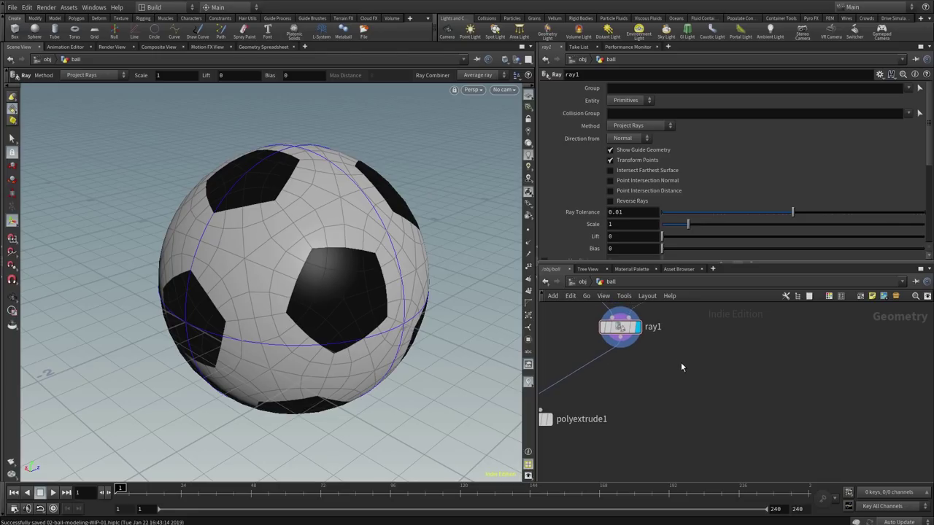
Step: Add a For-Each Primitive loop block below ray1, beside polyextrude1
key("Tab")
type("for")
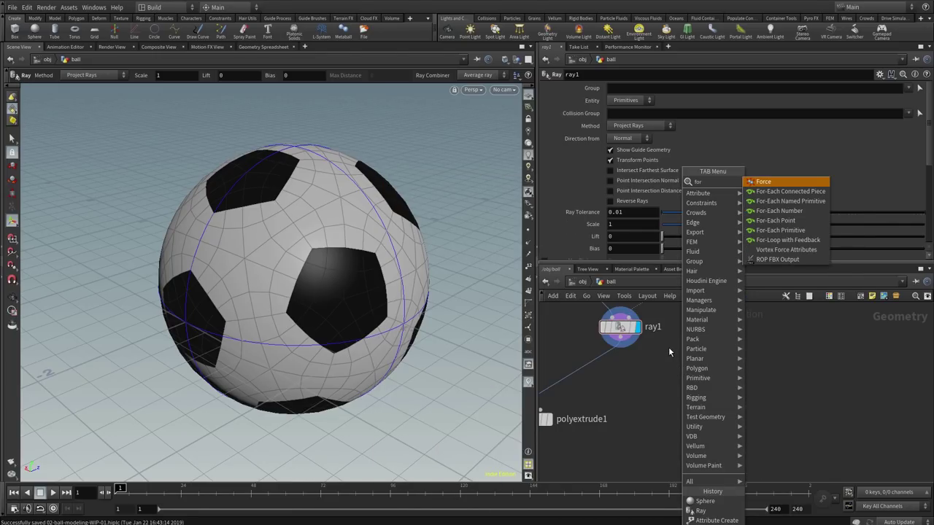
key("Down")
key("Down")
key("Down")
key("Down")
key("Down")
key("Down")
key("Up")
key("Up")
key("Up")
key("Up")
key("Up")
key("Down")
key("Down")
key("Down")
key("Up")
key("Up")
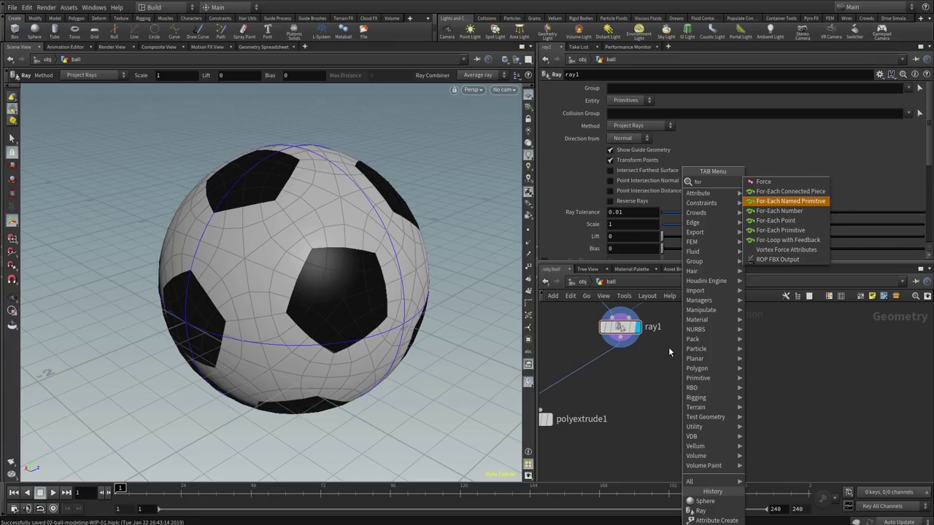
key("Down")
key("Down")
key("Down")
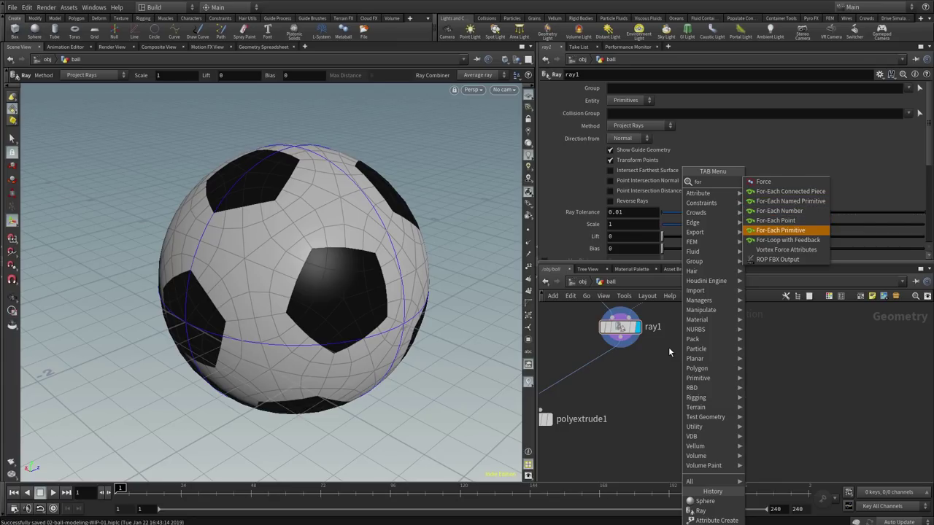
key("Return")
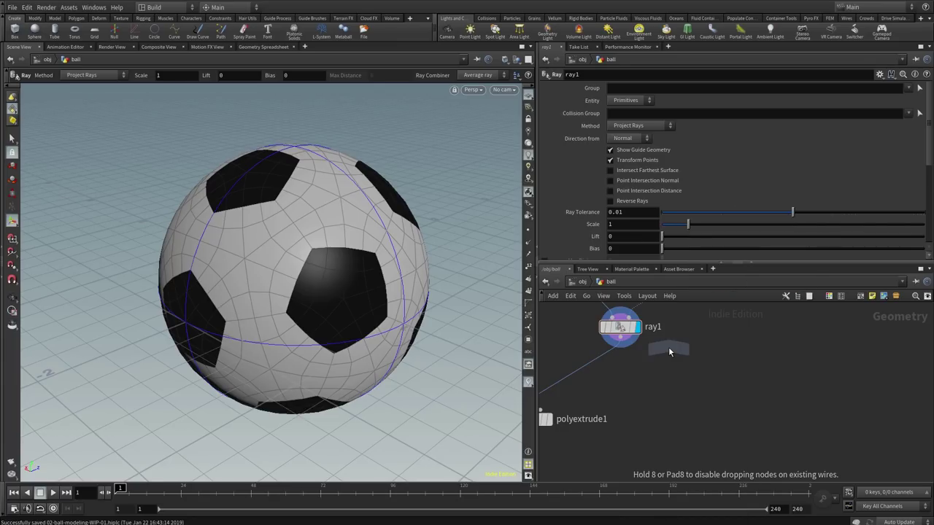
left_click(680, 377)
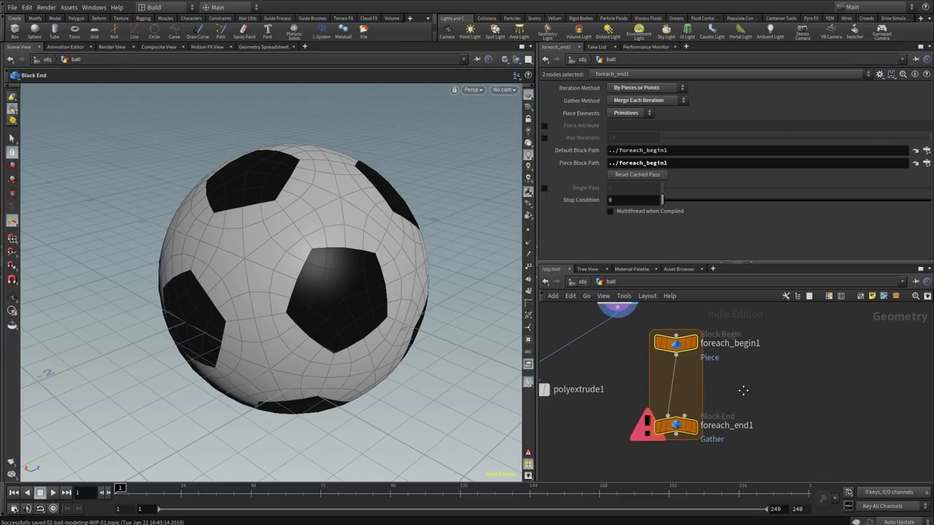
Step: Connect ray1 to foreach_begin1 and move foreach_end1 farther down to make room inside the loop
mouse_move(720, 392)
middle_mouse_down()
mouse_move(745, 384)
mouse_move(730, 401)
mouse_move(736, 412)
mouse_move(724, 385)
middle_mouse_up()
scroll(723, 387, "down", 3)
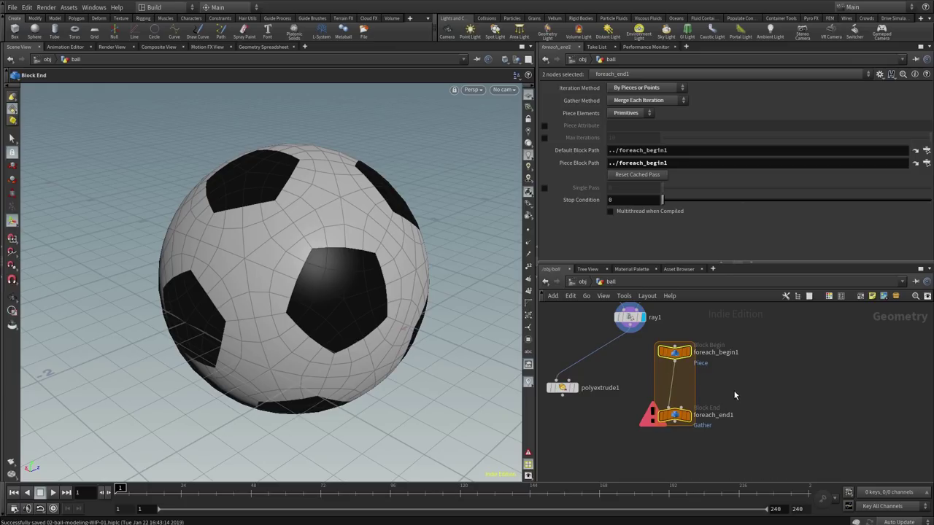
middle_click_drag(735, 396, 725, 419)
left_click(664, 370)
left_click(698, 391)
scroll(704, 395, "down", 1)
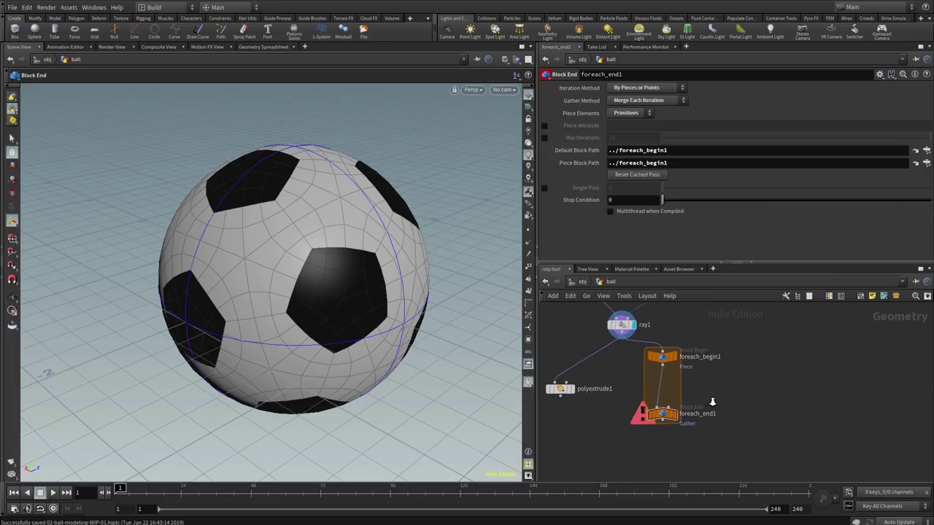
left_click_drag(667, 411, 664, 440)
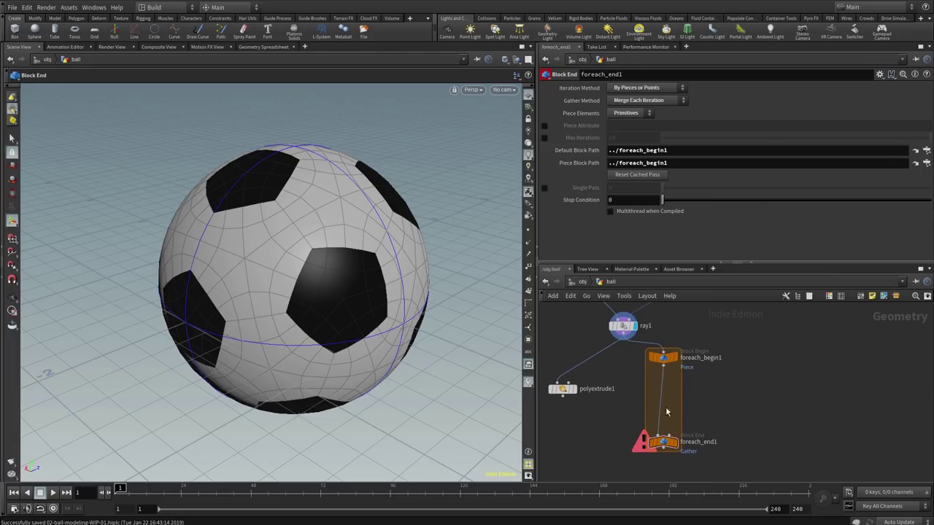
Step: Review the method options of foreach_begin1 and keep Fetch Piece or Point
left_click(658, 354)
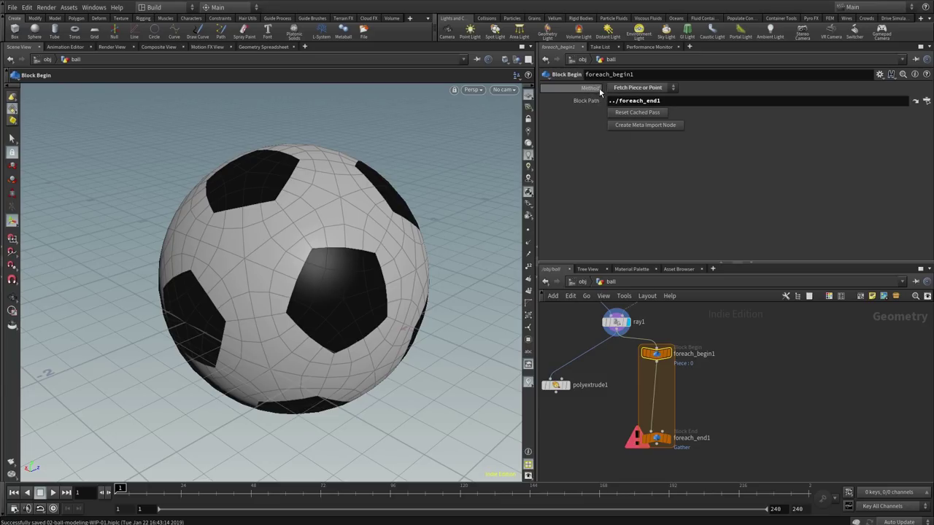
left_click(646, 89)
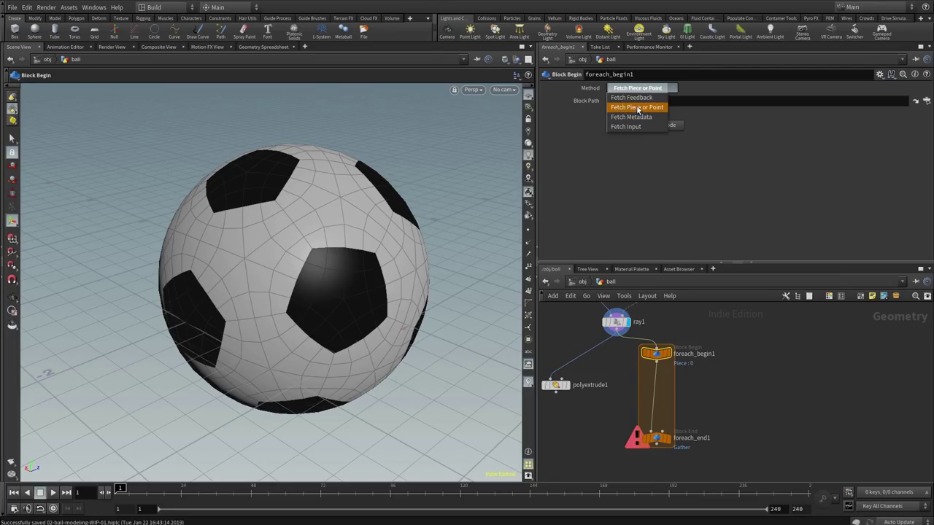
left_click(643, 108)
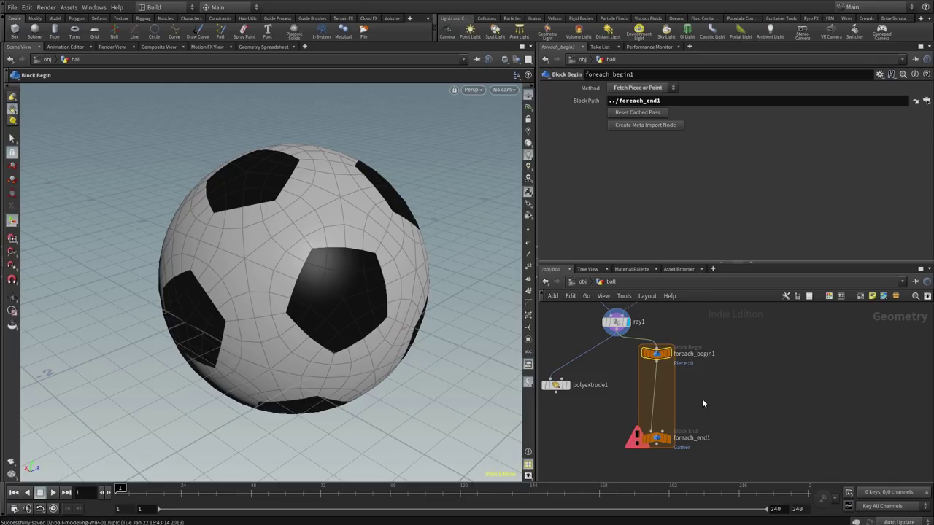
Step: Review foreach_end1's iteration settings, keeping By Pieces or Points as the iteration method and Primitives as the piece elements
scroll(700, 405, "down", 1)
left_click(656, 416)
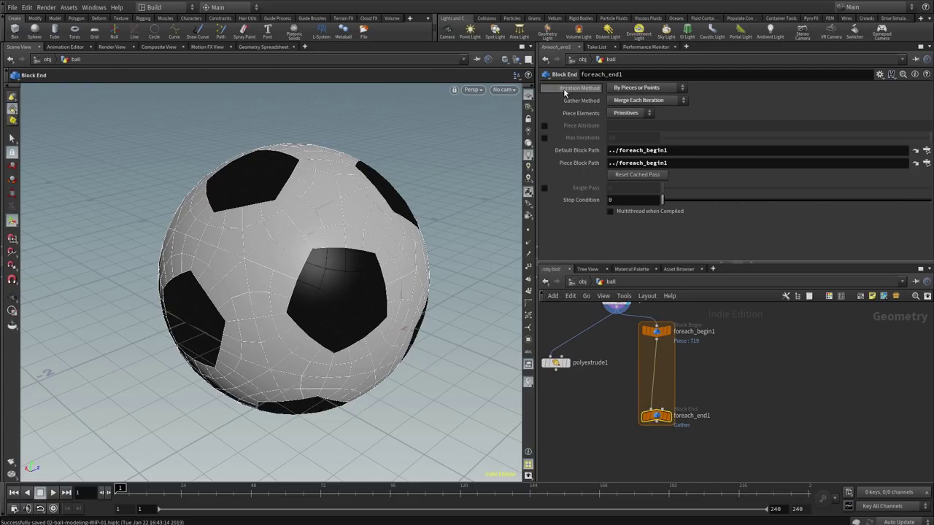
left_click(619, 88)
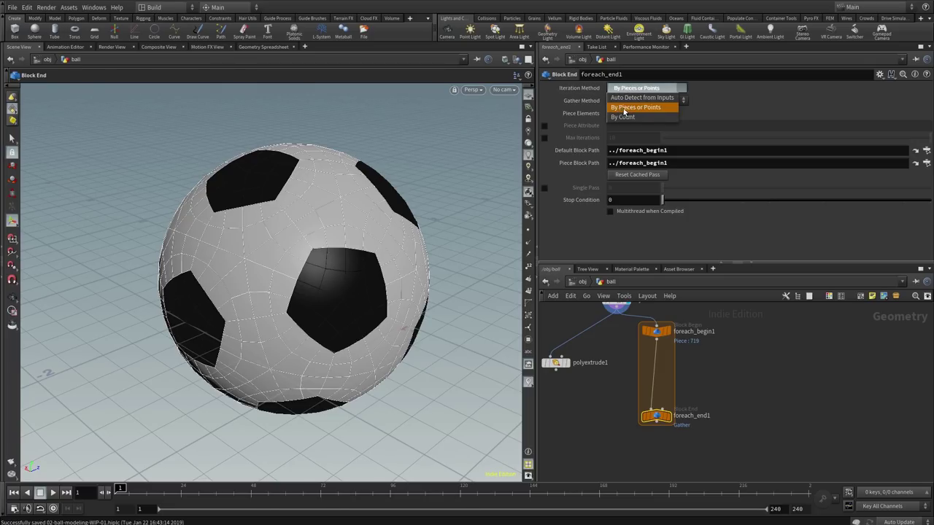
left_click(635, 109)
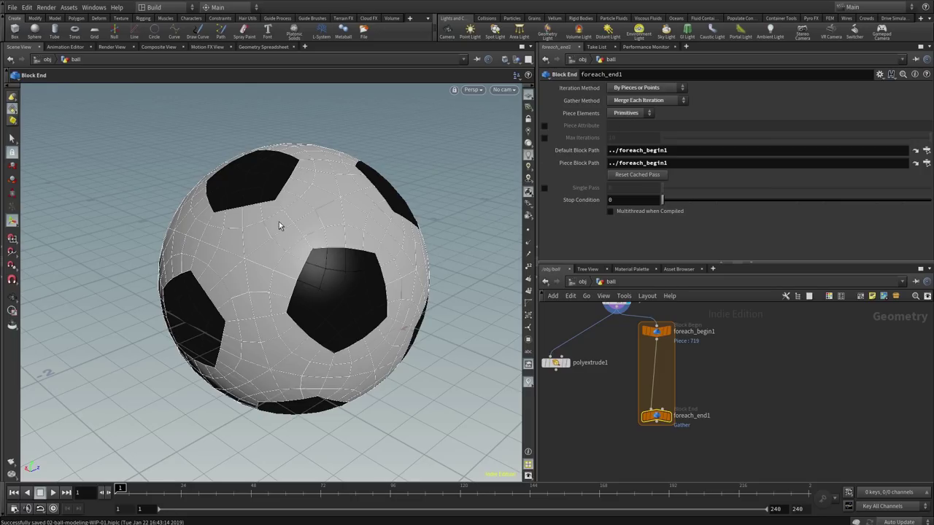
left_click(631, 113)
left_click(667, 117)
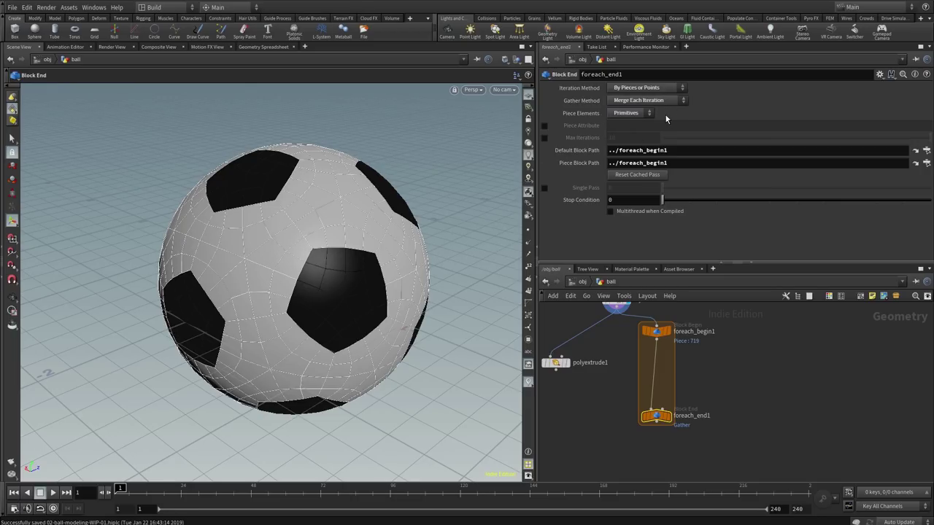
Step: Enable the piece attribute on foreach_end1 and look up the attribute name defined in attribcreate1
left_click(545, 127)
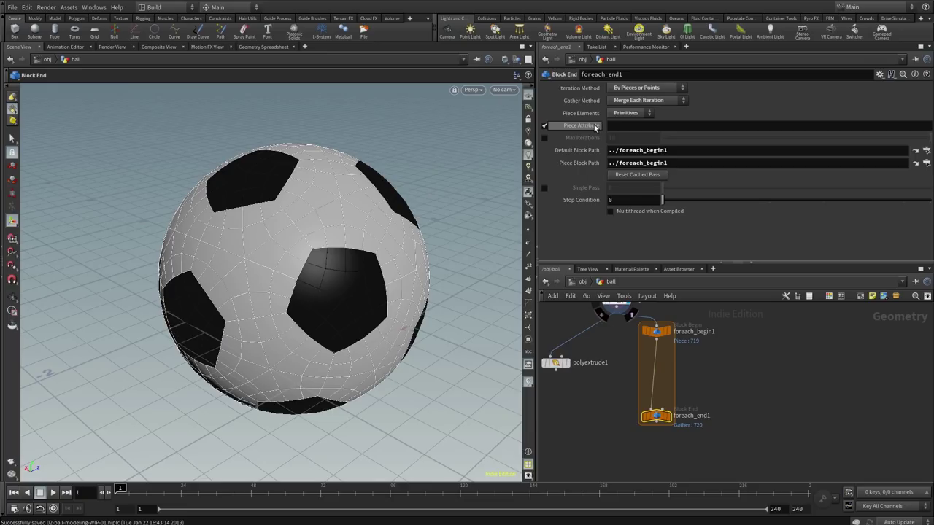
middle_click_drag(618, 341, 620, 386)
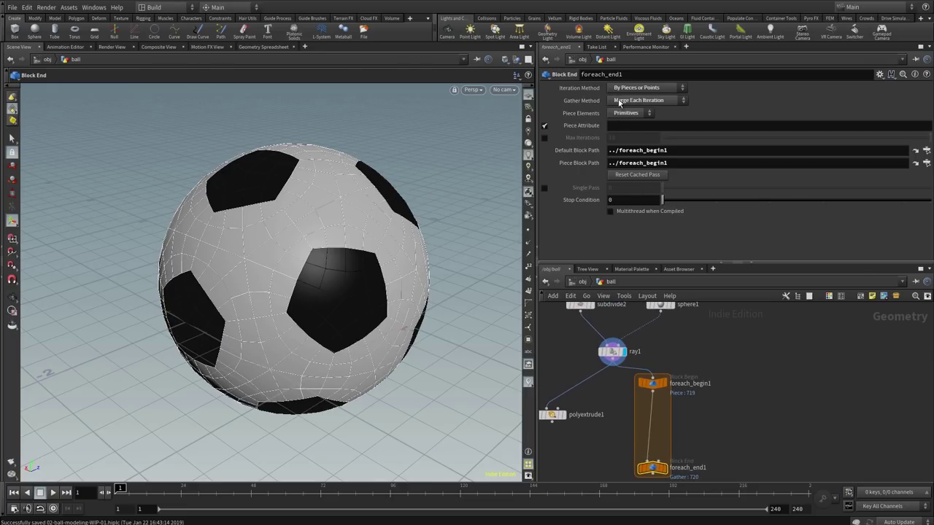
middle_click_drag(635, 310, 672, 359)
left_click(606, 350)
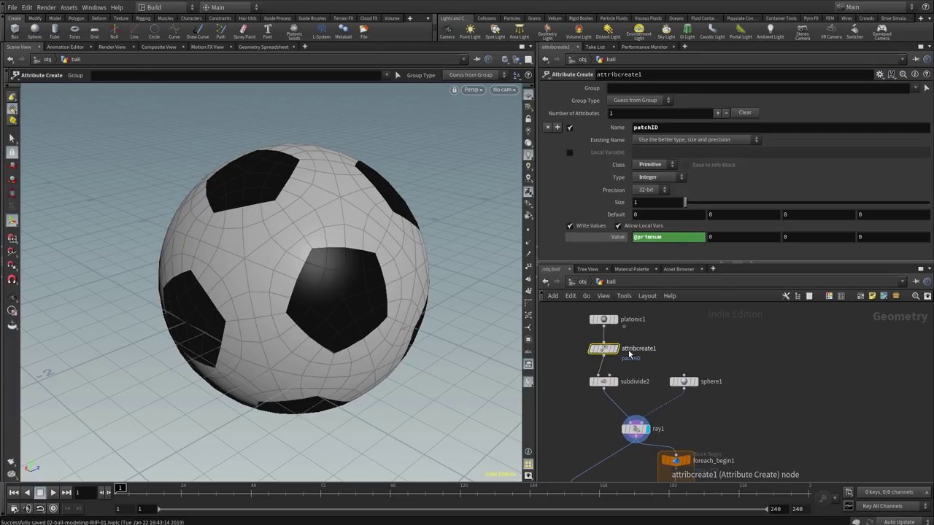
left_click(655, 128)
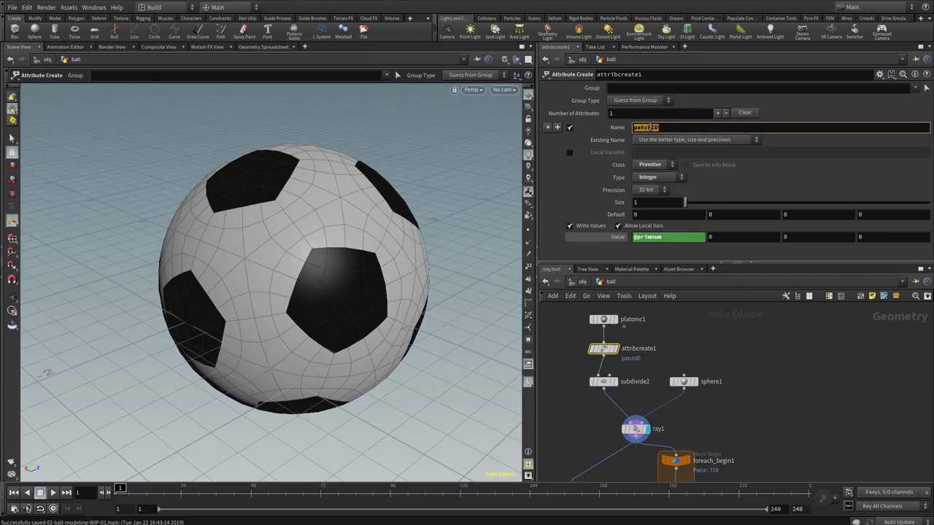
middle_click_drag(693, 361, 663, 225)
Step: Set the piece attribute of foreach_end1 to patchID
left_click(651, 409)
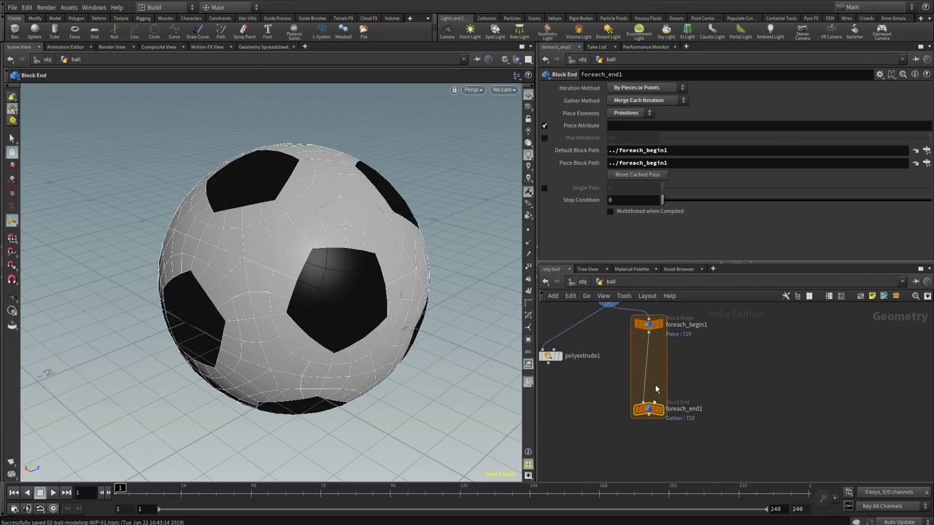
left_click(622, 125)
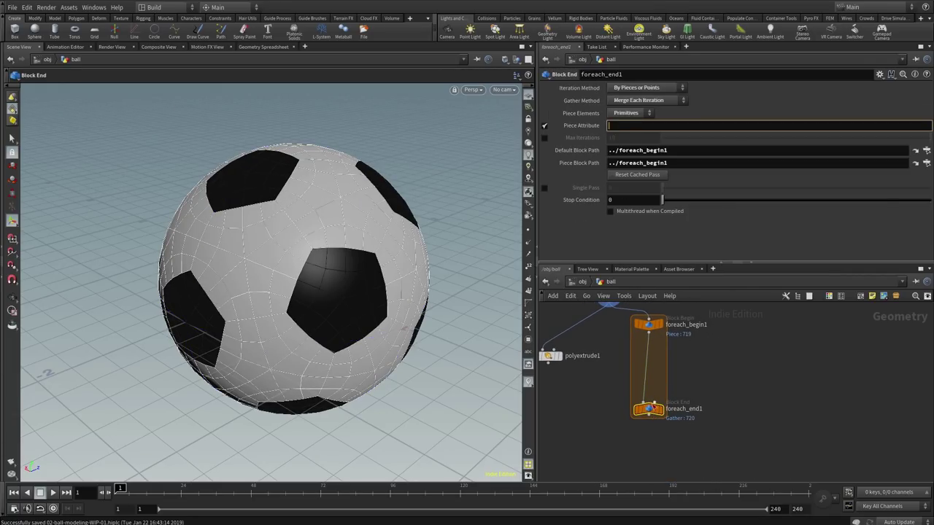
type("patchID")
key("Return")
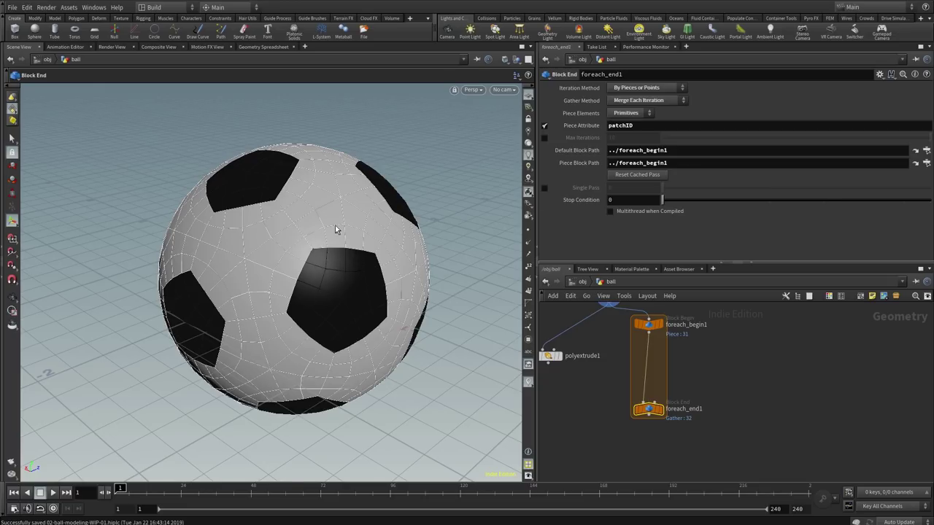
left_click(632, 126)
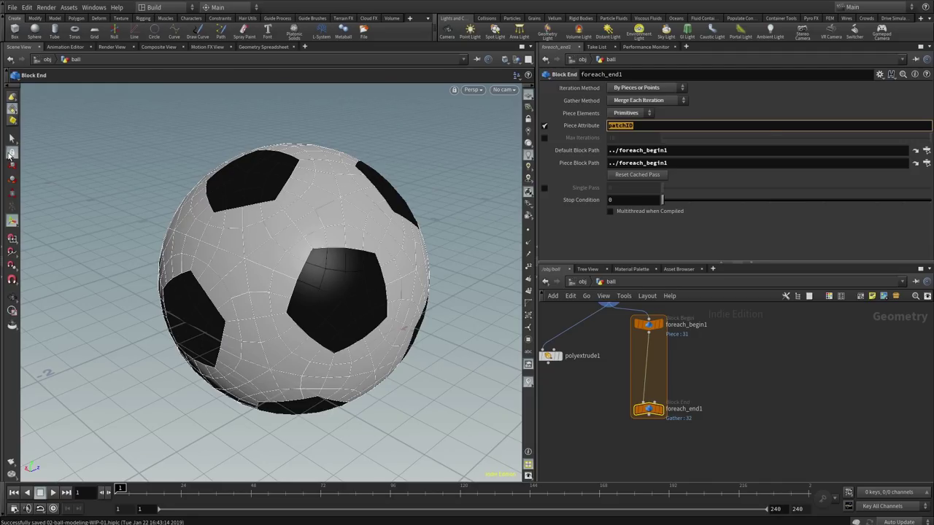
Step: Enable Single Pass on foreach_end1, display that node's output and set the pass to 5 to preview one patchID panel
left_click(647, 407)
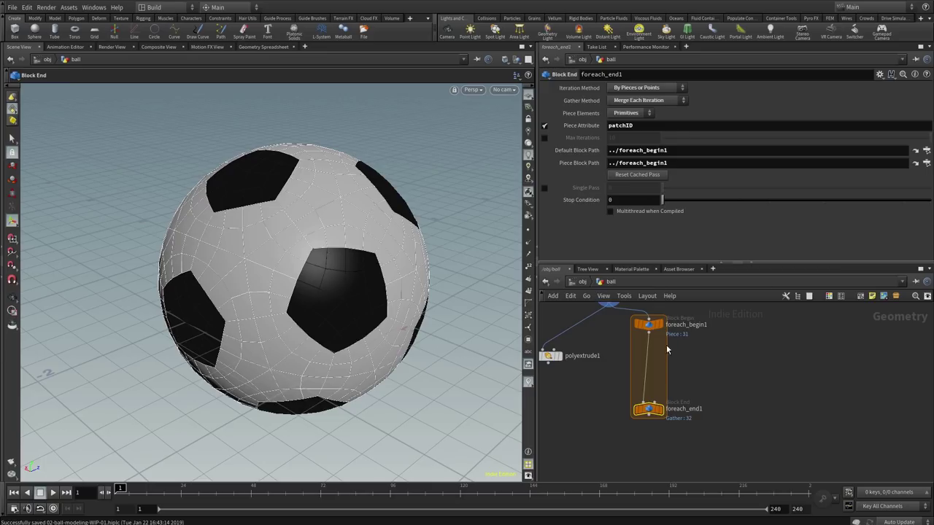
left_click(545, 188)
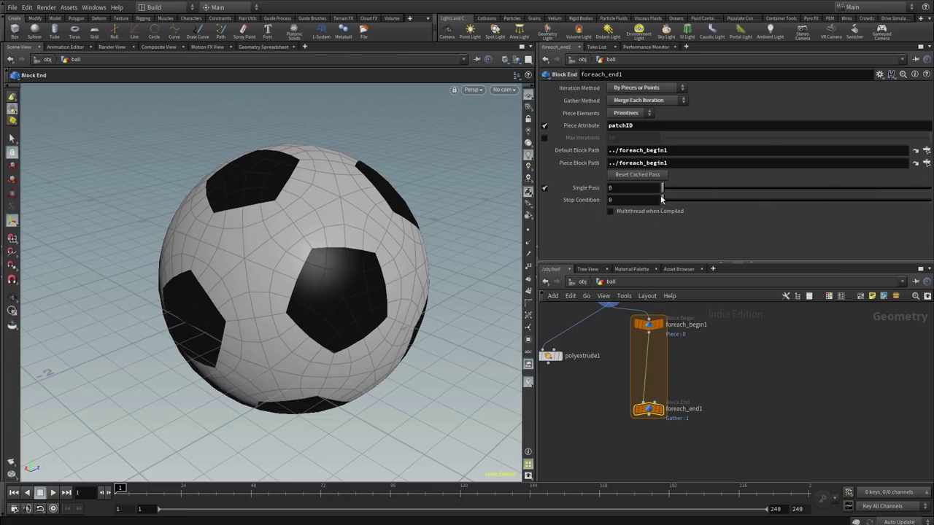
mouse_move(663, 189)
left_mouse_down()
mouse_move(730, 190)
mouse_move(661, 189)
left_mouse_up()
middle_click_drag(603, 379, 594, 401)
left_click(640, 346)
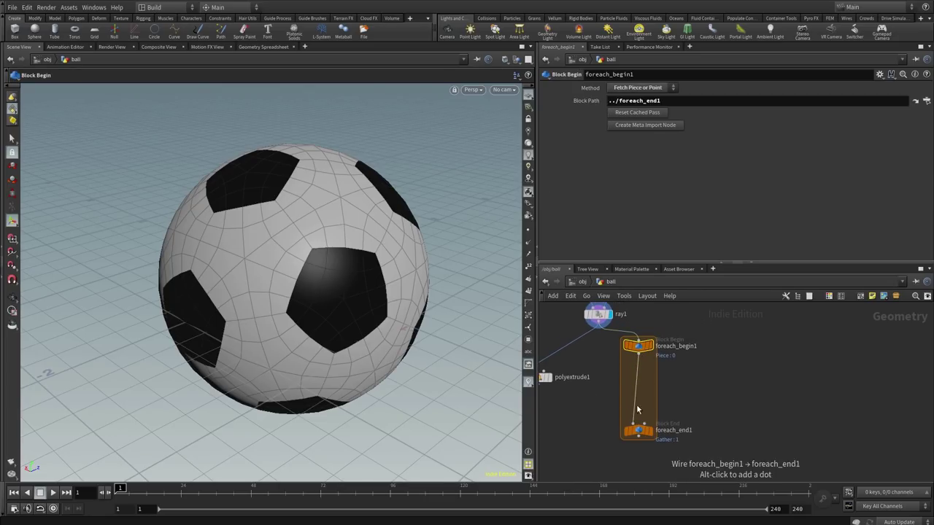
left_click(651, 430)
left_click(642, 437)
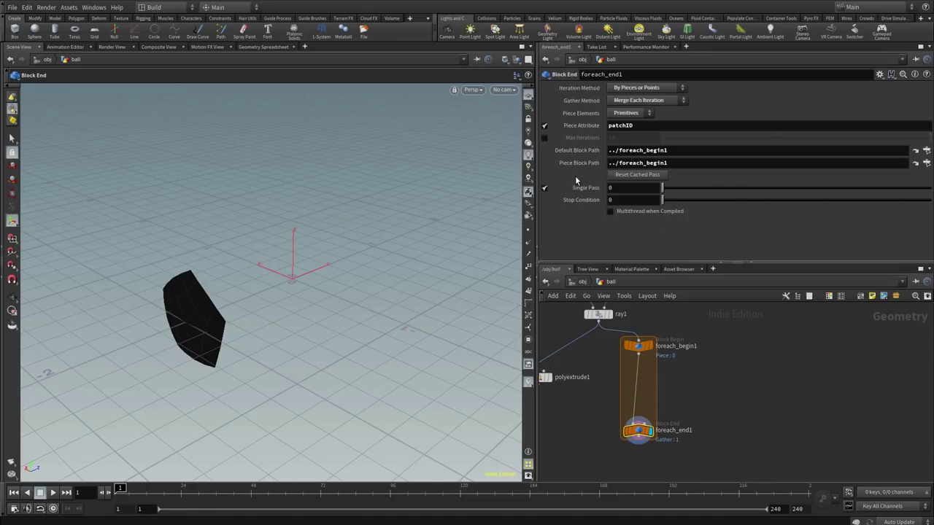
left_click_drag(662, 188, 797, 192)
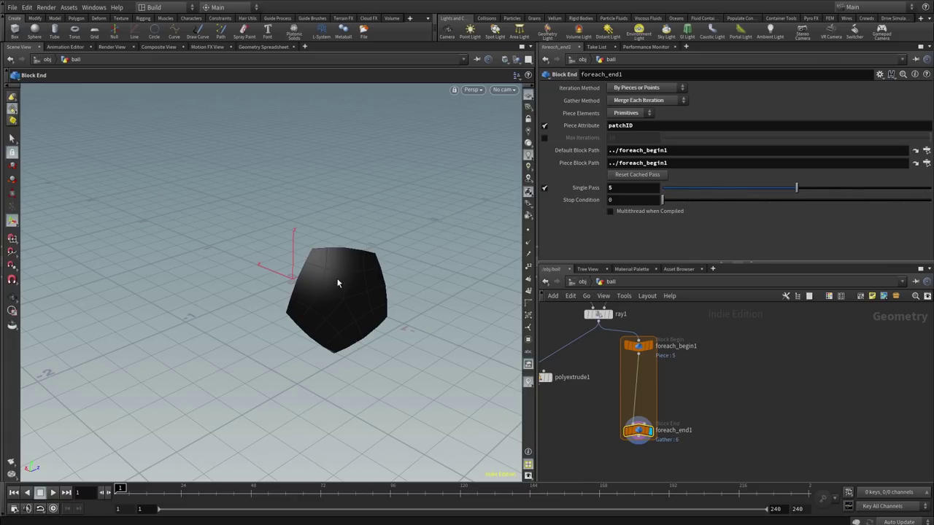
double_click(615, 126)
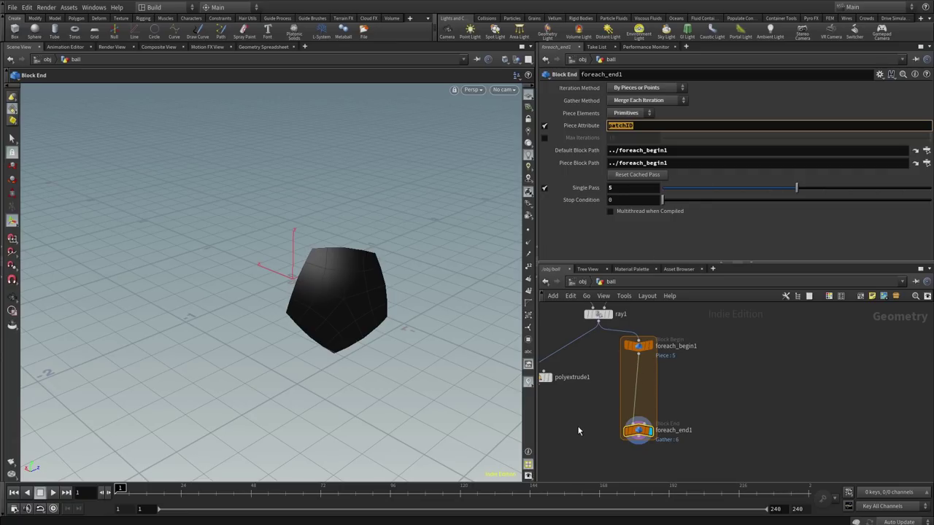
Step: Insert polyextrude1 into the loop between foreach_begin1 and foreach_end1
middle_click_drag(578, 430, 606, 406)
left_click(566, 382)
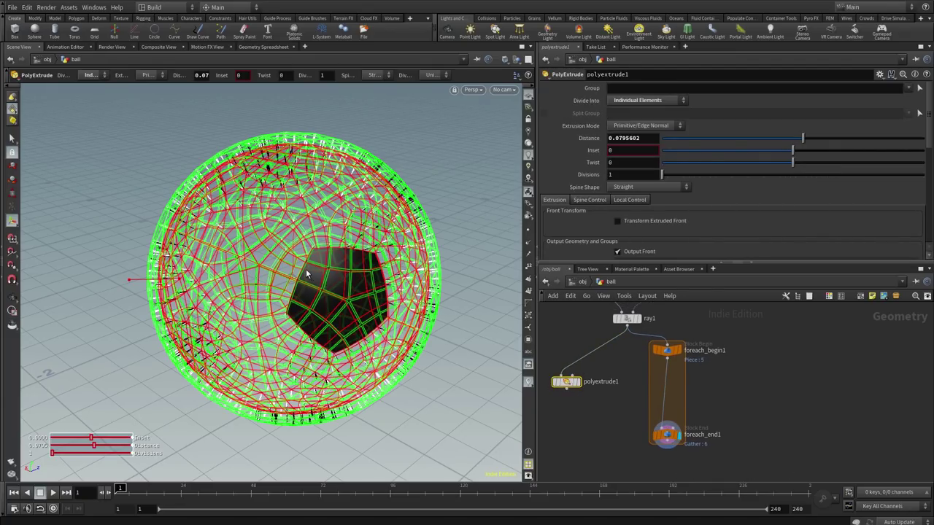
left_click_drag(569, 387, 668, 392)
key("Escape")
left_click_drag(390, 375, 395, 318)
key("Return")
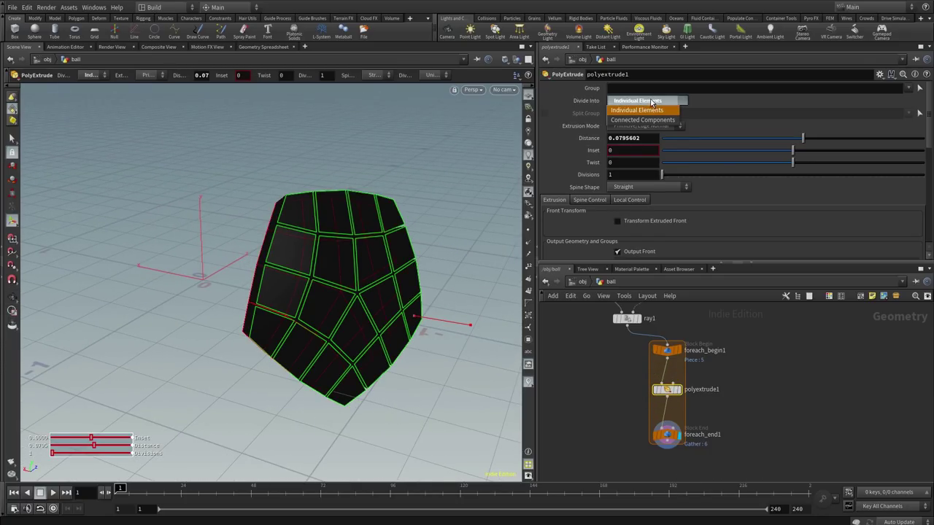
Step: Set polyextrude1's Divide Into option to Connected Components
left_click(651, 121)
key("Escape")
left_click_drag(323, 292, 349, 304)
key("Return")
key("Escape")
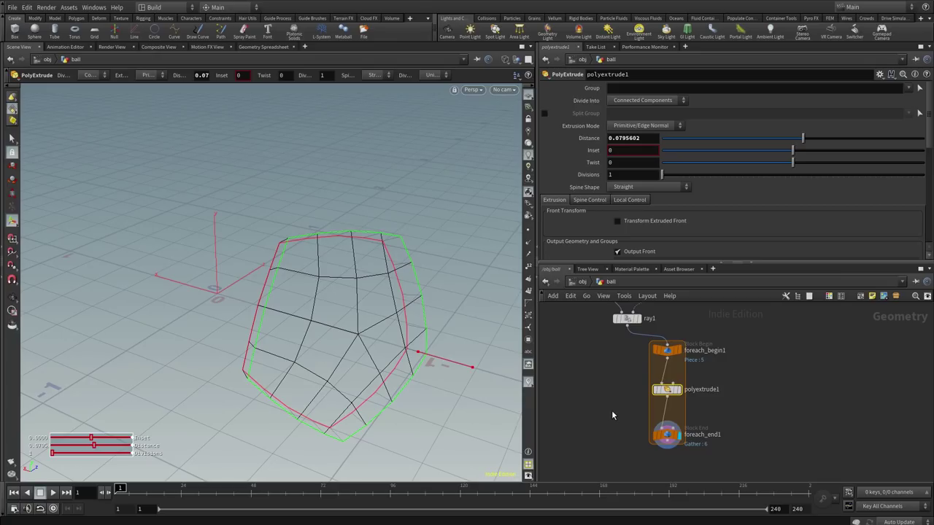
Step: Turn off Single Pass on foreach_end1 to process all panels, and inspect the extruded ball
middle_click_drag(612, 410, 607, 384)
left_click(666, 413)
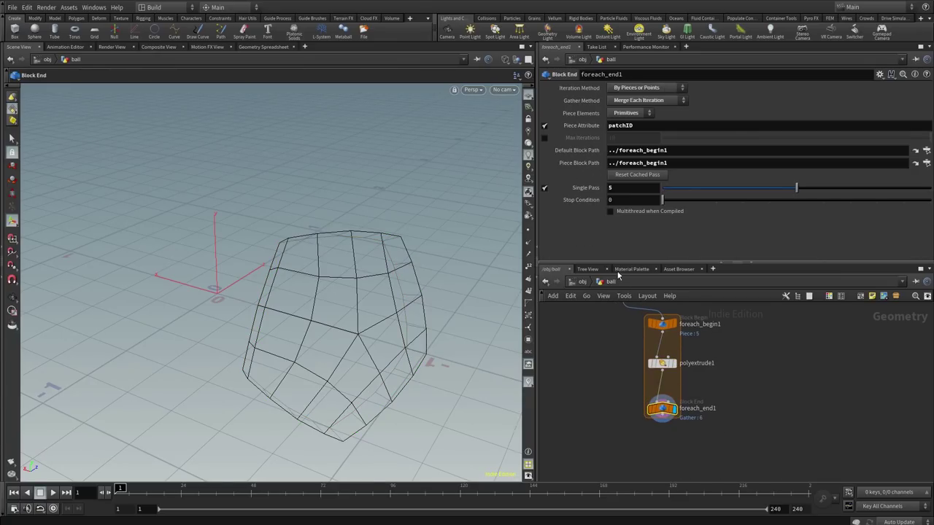
left_click(544, 189)
key("Escape")
scroll(365, 306, "up", 3)
scroll(302, 316, "down", 4)
mouse_move(302, 317)
left_mouse_down()
mouse_move(390, 313)
mouse_move(392, 327)
mouse_move(379, 244)
mouse_move(358, 275)
mouse_move(372, 302)
mouse_move(407, 306)
mouse_move(304, 180)
mouse_move(396, 294)
mouse_move(358, 271)
left_mouse_up()
scroll(403, 320, "up", 4)
scroll(364, 279, "down", 4)
key("Return")
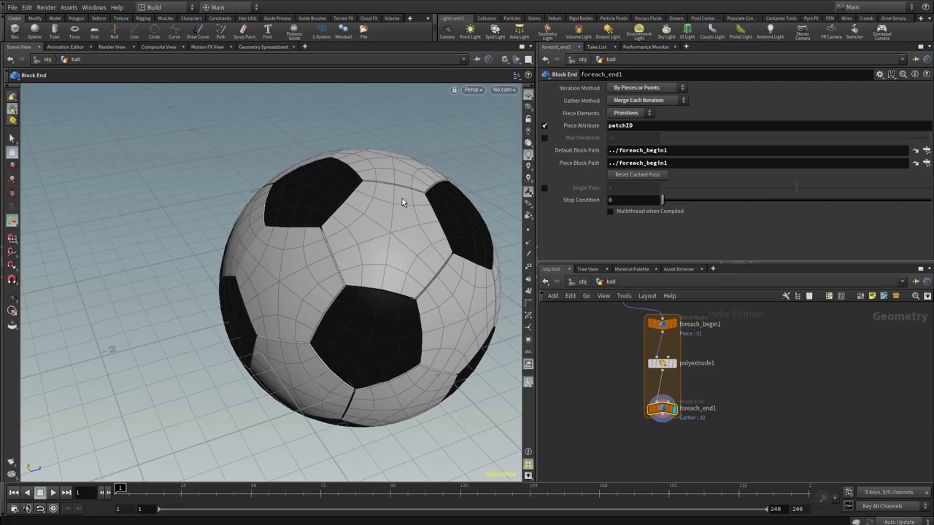
key("Escape")
left_click_drag(375, 317, 420, 306)
Step: Add a Subdivide node below foreach_end1, wire it to the loop output and display it
middle_click_drag(618, 380, 632, 405)
key("Tab")
type("null")
key("Return")
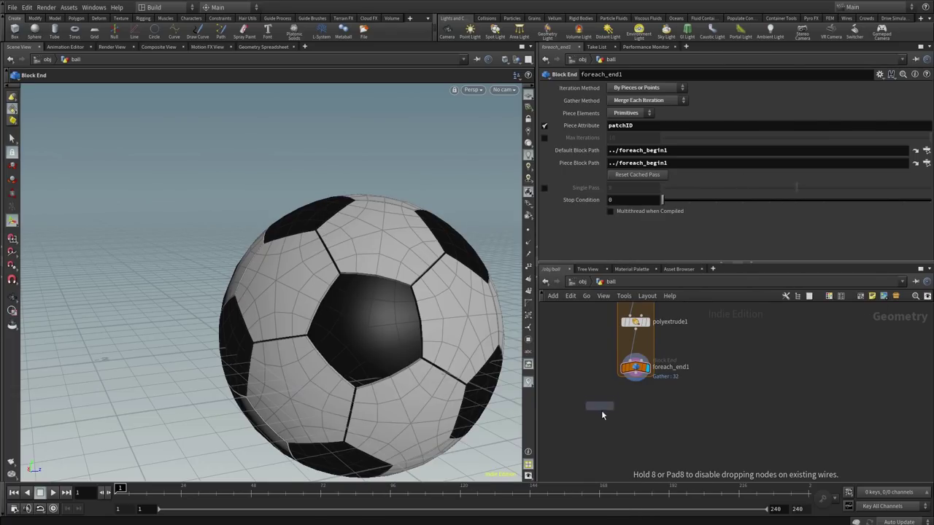
left_click(634, 418)
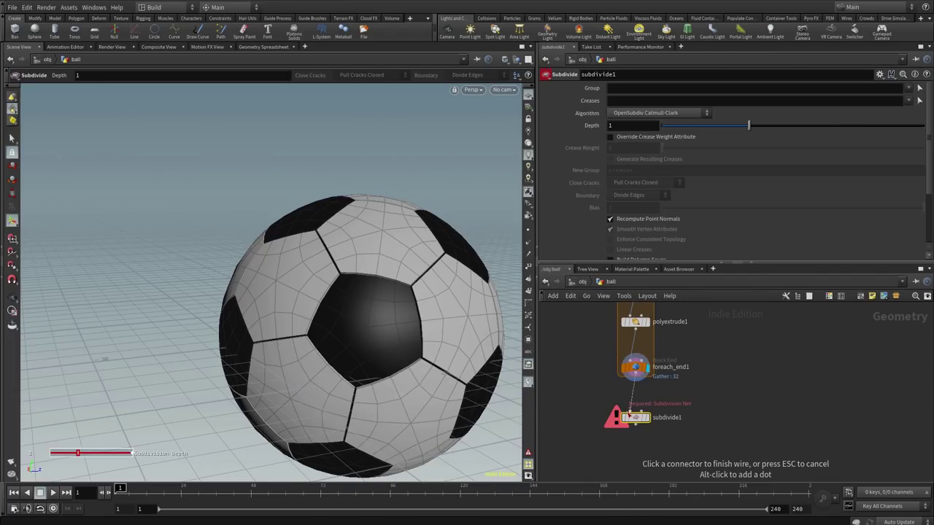
left_click(633, 413)
key("Escape")
scroll(372, 325, "up", 3)
mouse_move(371, 326)
left_mouse_down()
mouse_move(404, 315)
mouse_move(350, 298)
mouse_move(415, 338)
mouse_move(351, 326)
mouse_move(384, 318)
mouse_move(396, 346)
mouse_move(375, 351)
mouse_move(358, 313)
mouse_move(381, 313)
mouse_move(386, 330)
mouse_move(397, 328)
mouse_move(390, 340)
mouse_move(279, 377)
mouse_move(308, 379)
mouse_move(365, 338)
left_mouse_up()
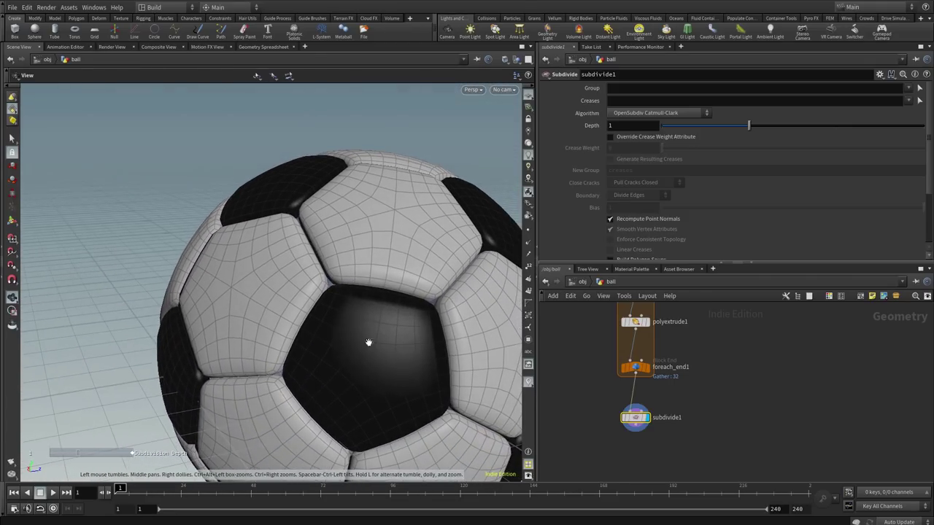
key("Return")
Step: Make room above subdivide1 and insert a Fuse node on the wire from foreach_end1
left_click_drag(635, 418, 637, 442)
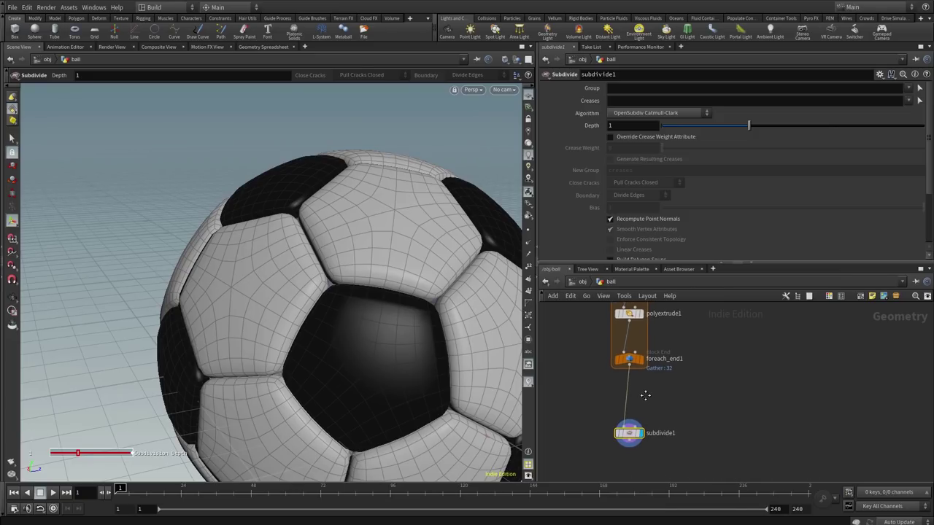
mouse_move(631, 433)
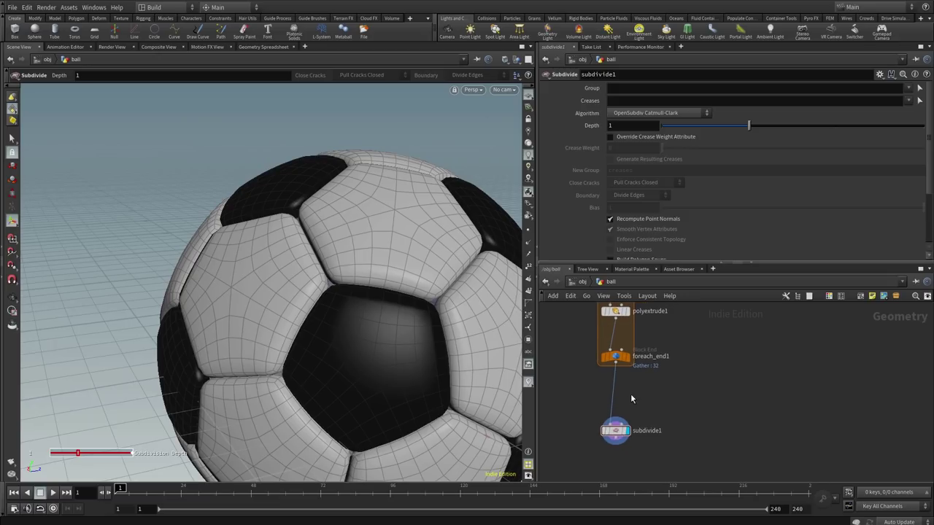
key("Tab")
type("fus")
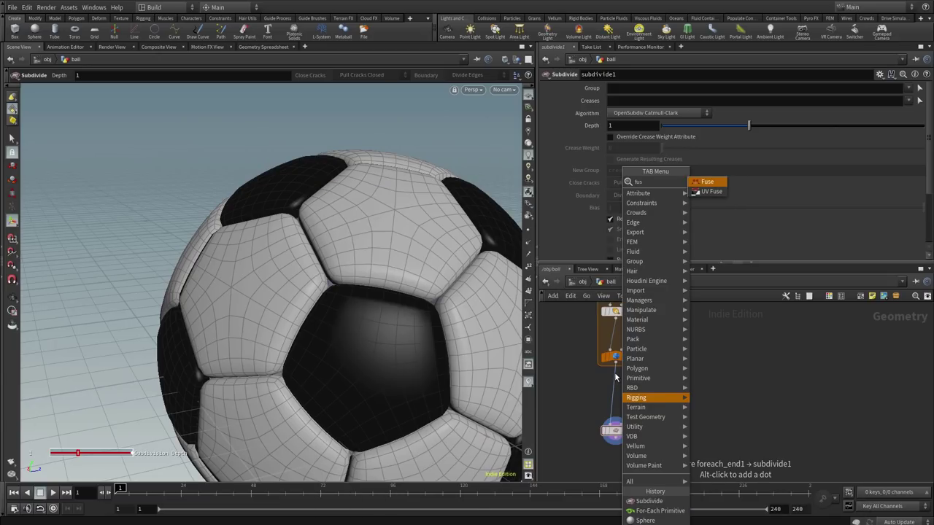
key("Return")
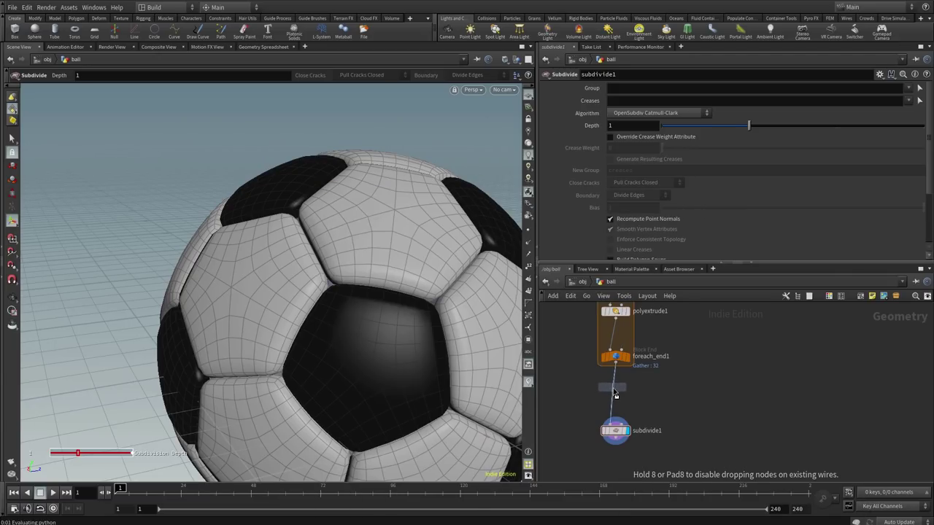
left_click(617, 394)
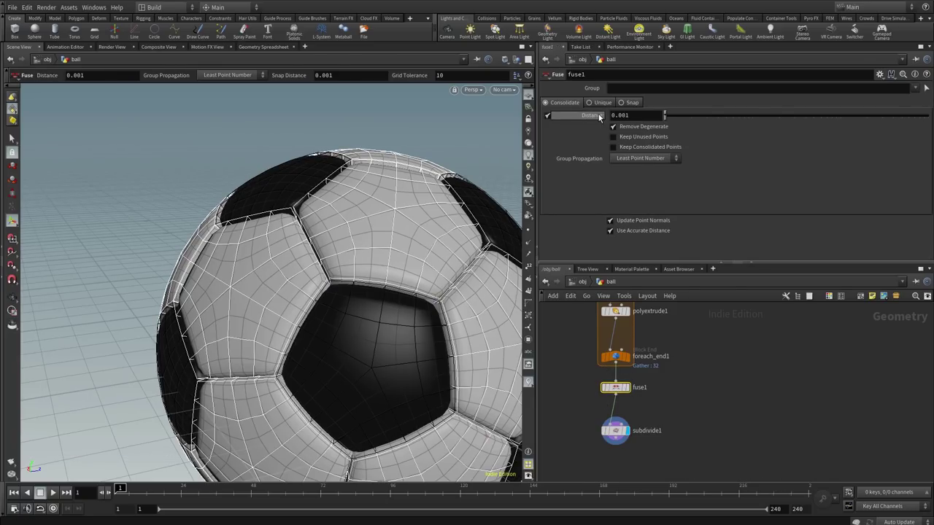
Step: Compare the geometry of fuse1 with that of subdivide1, placing subdivide1 closer beneath fuse1 and leaving it displayed
left_click(629, 390)
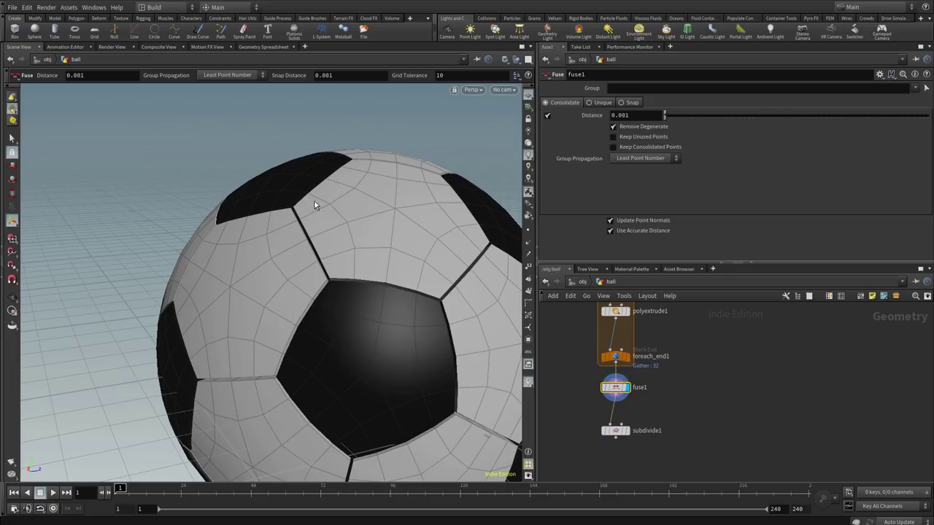
key("Escape")
left_click_drag(375, 315, 475, 313)
left_click(615, 387)
left_click_drag(619, 436, 617, 425)
left_click(628, 420)
left_click_drag(386, 324, 438, 343)
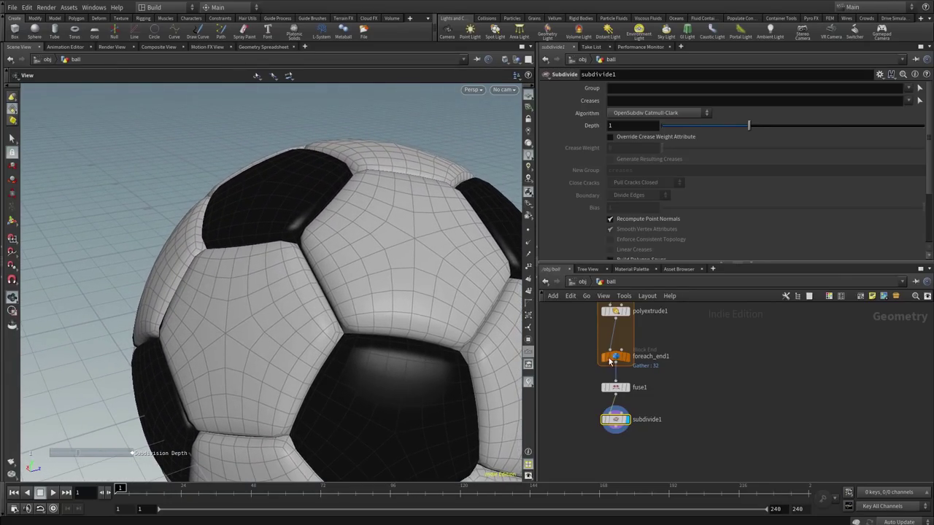
Step: Make room in the loop, insert a second PolyExtrude node between foreach_begin1 and polyextrude1, and display it
scroll(606, 361, "down", 3)
left_click_drag(662, 425, 618, 389)
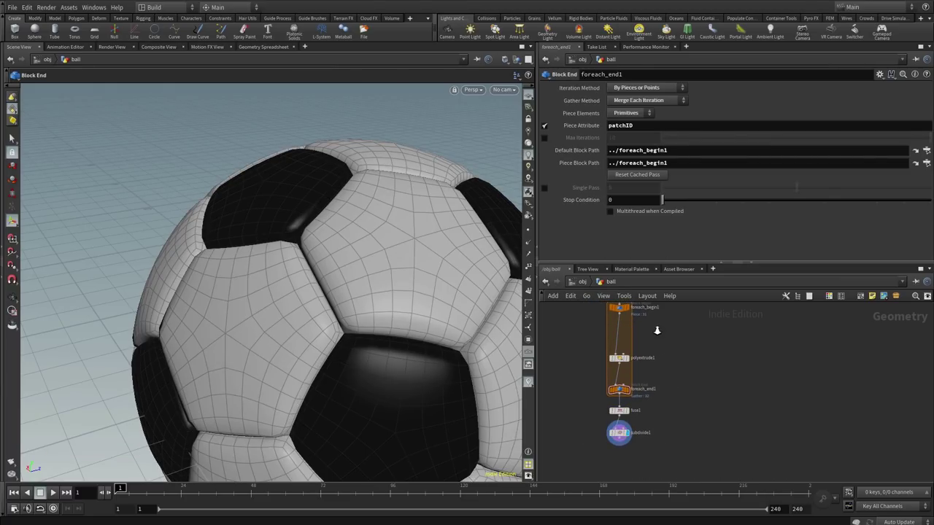
scroll(657, 331, "up", 4)
key("Tab")
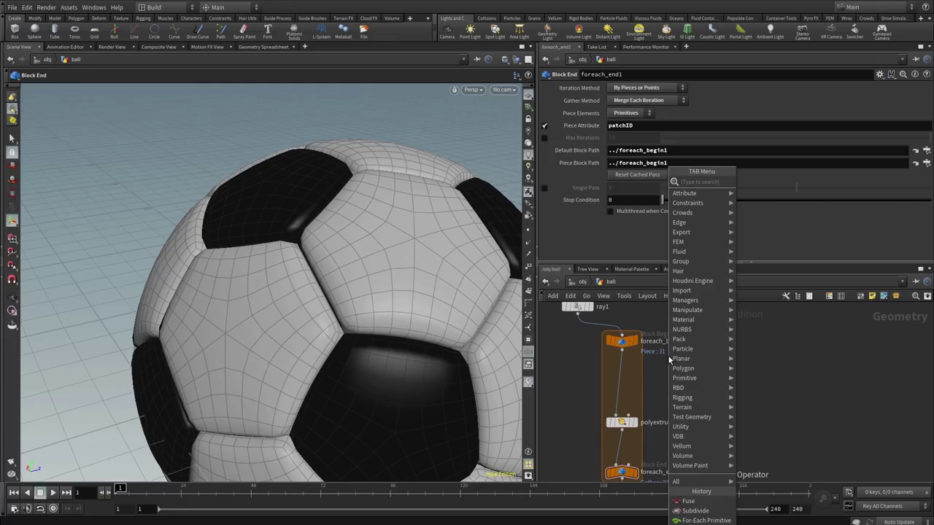
type("extr")
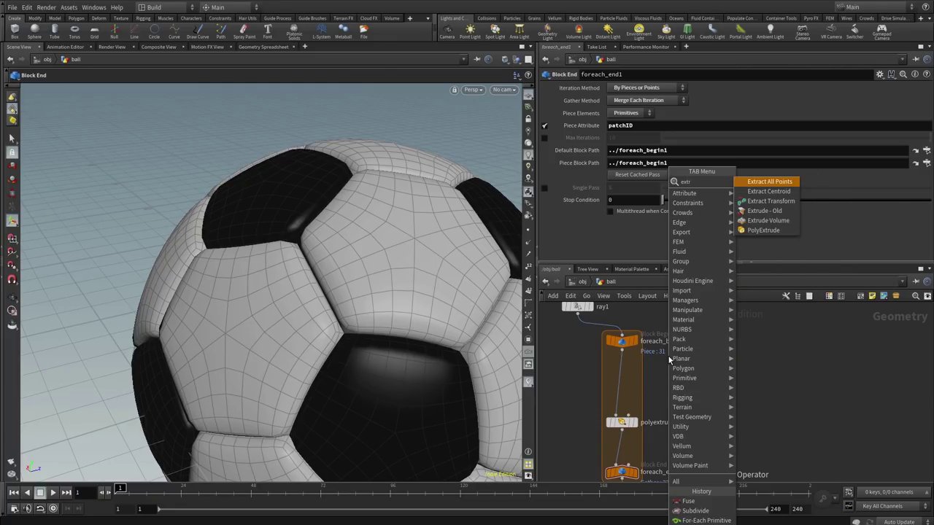
key("Up")
key("Return")
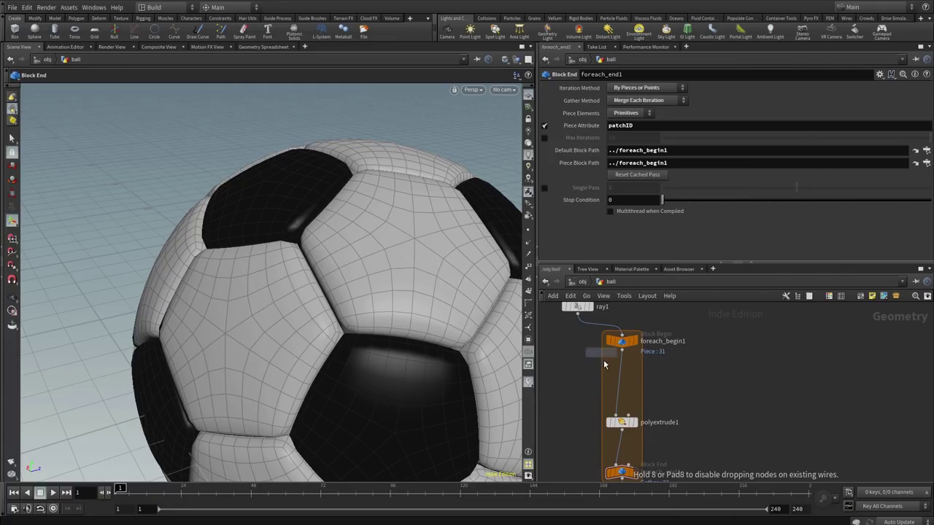
left_click(622, 378)
left_click(637, 375)
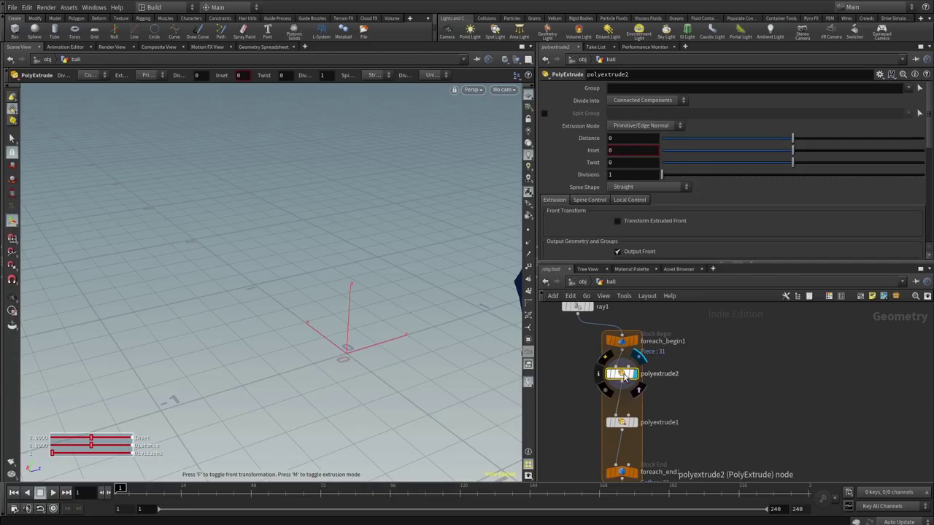
Step: Frame the single panel and set polyextrude2's inset to 0.011
key("Escape")
key("f")
left_click_drag(400, 352, 392, 324)
key("Return")
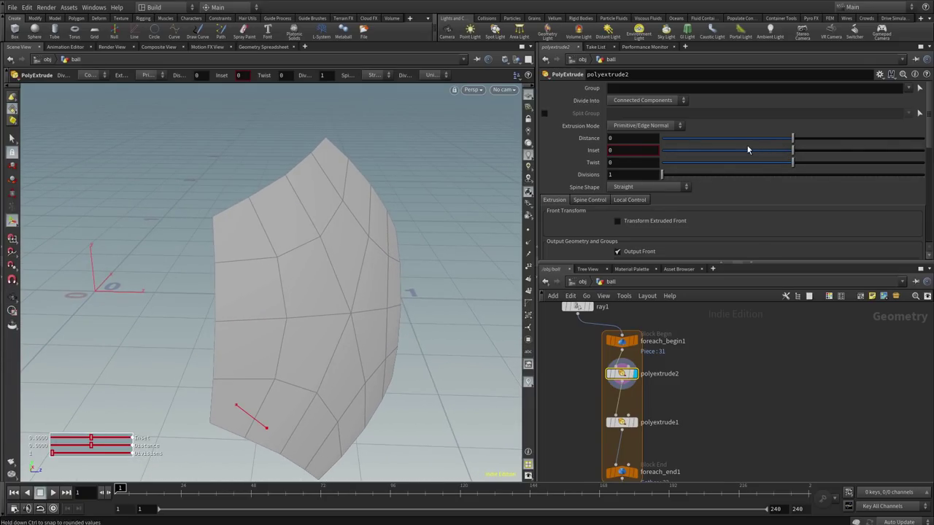
left_click_drag(795, 154, 795, 154)
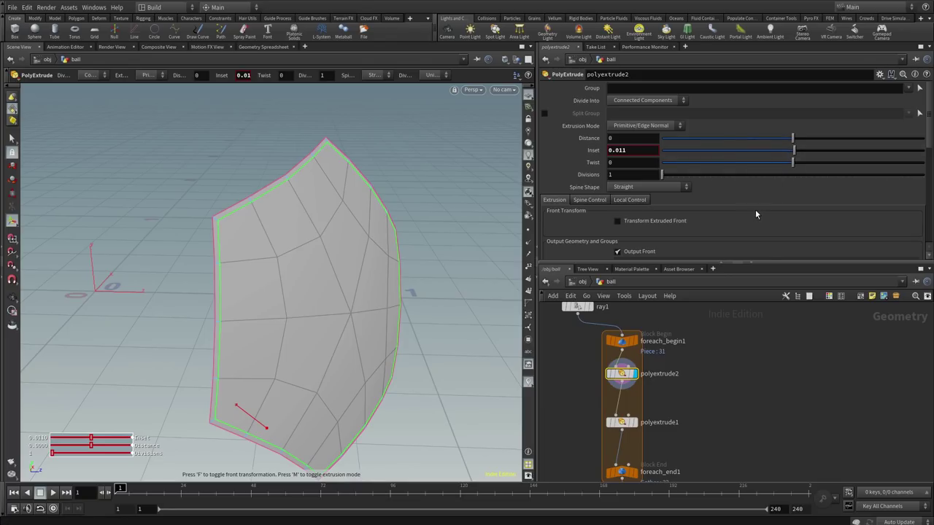
Step: Display polyextrude1 and set its extrusion divisions to 3
middle_click_drag(662, 325, 663, 303)
left_click(626, 401)
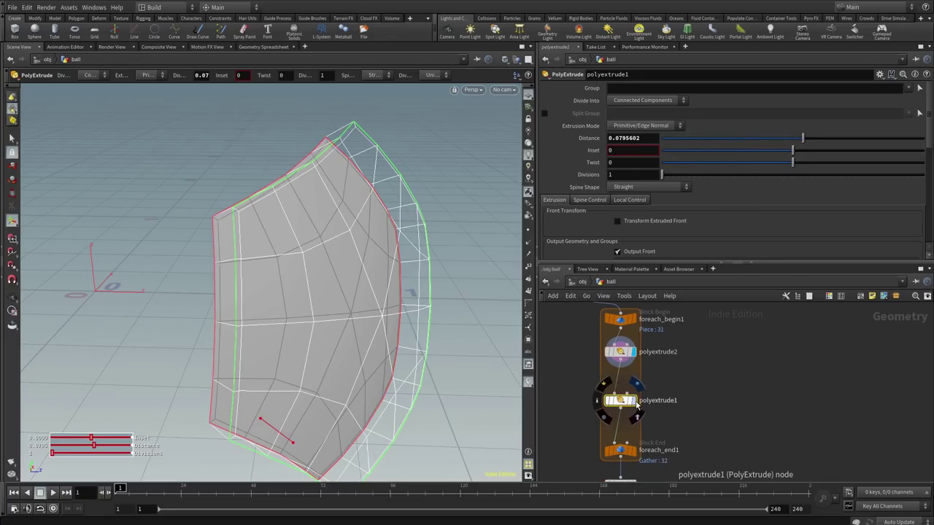
left_click(632, 403)
key("Escape")
left_click_drag(461, 392, 545, 378)
key("Return")
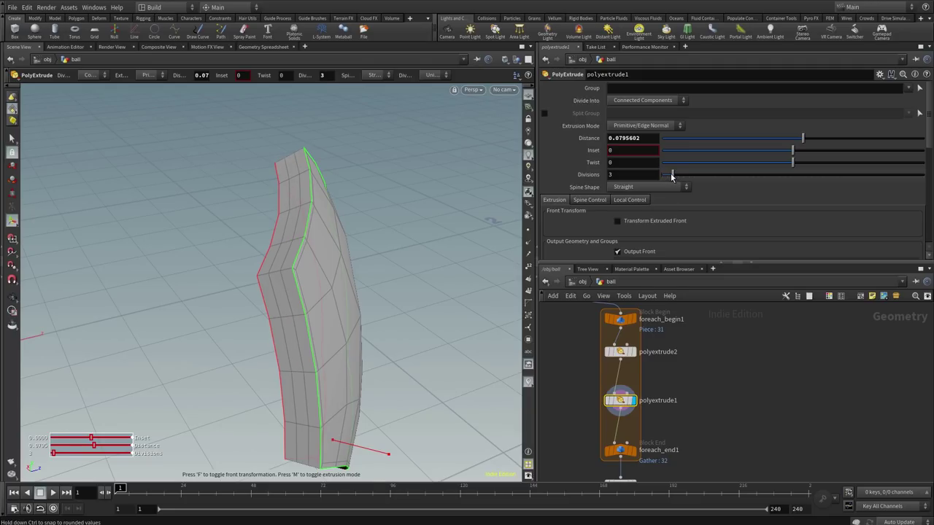
key("Escape")
left_click_drag(495, 255, 318, 306)
key("Return")
Step: Display foreach_end1, fuse1 and finally subdivide1 to inspect the panel seams on the smoothed ball
middle_click_drag(615, 459, 615, 374)
left_click(630, 367)
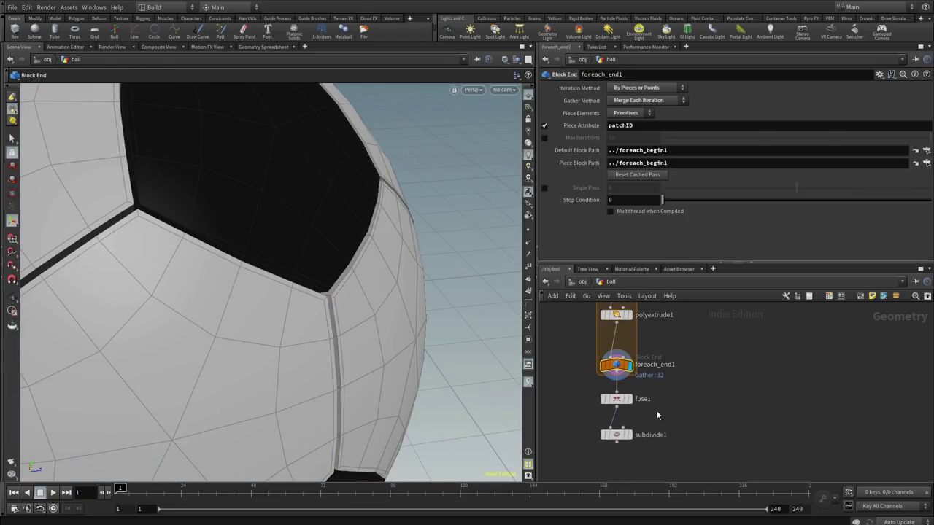
left_click(630, 400)
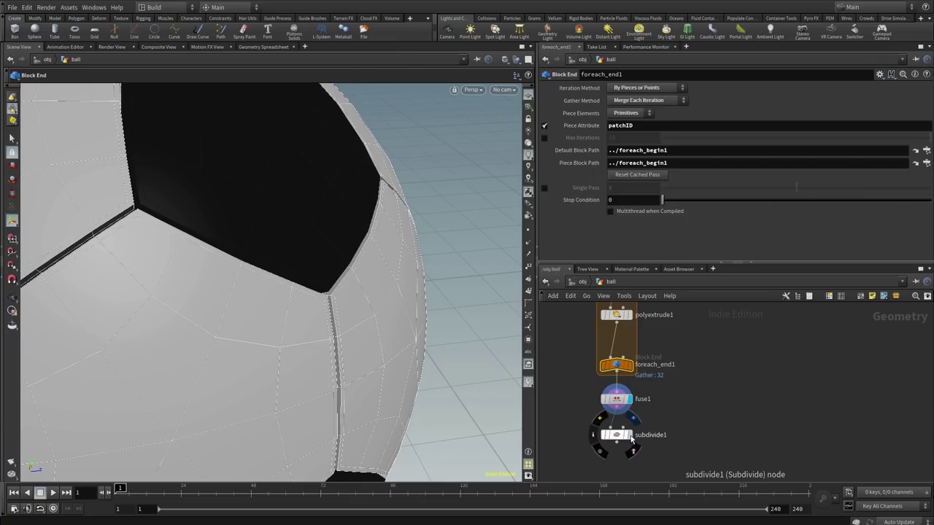
left_click(624, 436)
left_click(617, 435)
key("Return")
left_click_drag(440, 382, 360, 340)
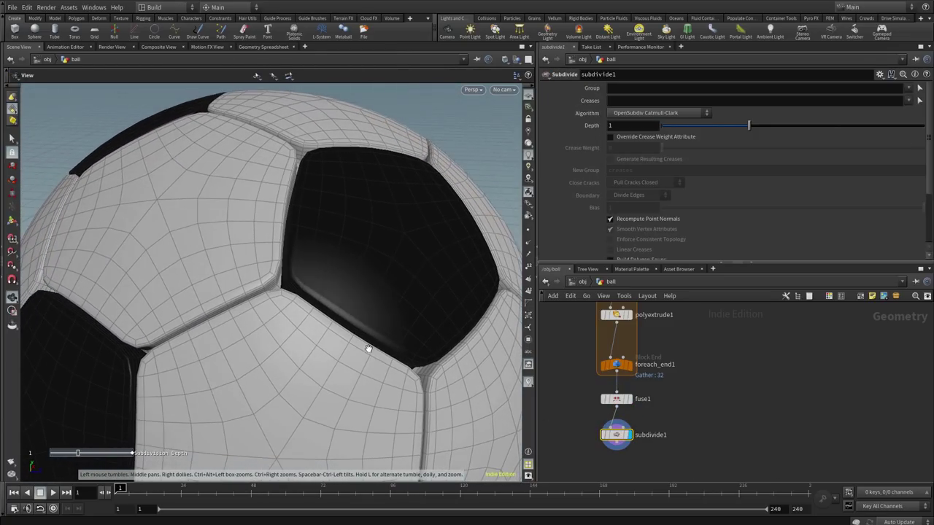
scroll(699, 344, "up", 3)
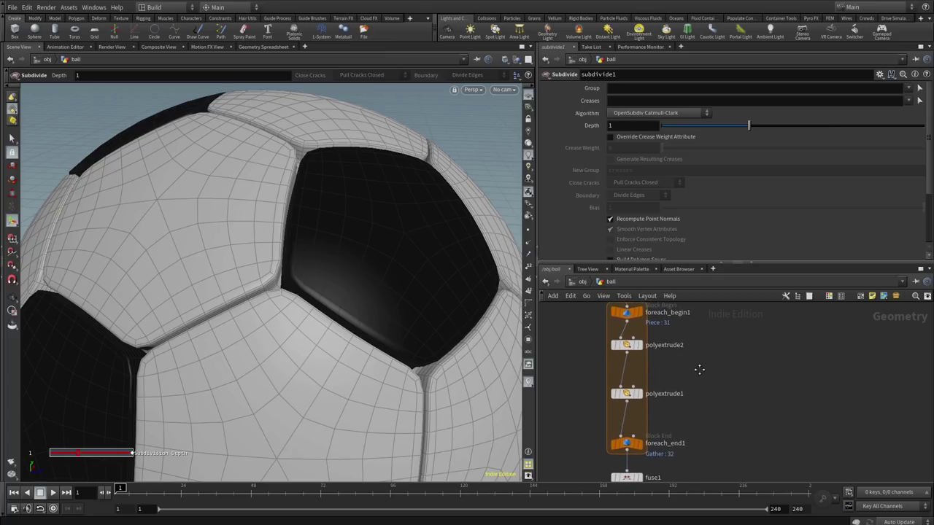
Step: Reduce polyextrude1's extrusion distance to about 0.034 while subdivide1 stays displayed
left_click(629, 399)
left_click_drag(467, 391, 419, 374)
left_click_drag(423, 435, 413, 435)
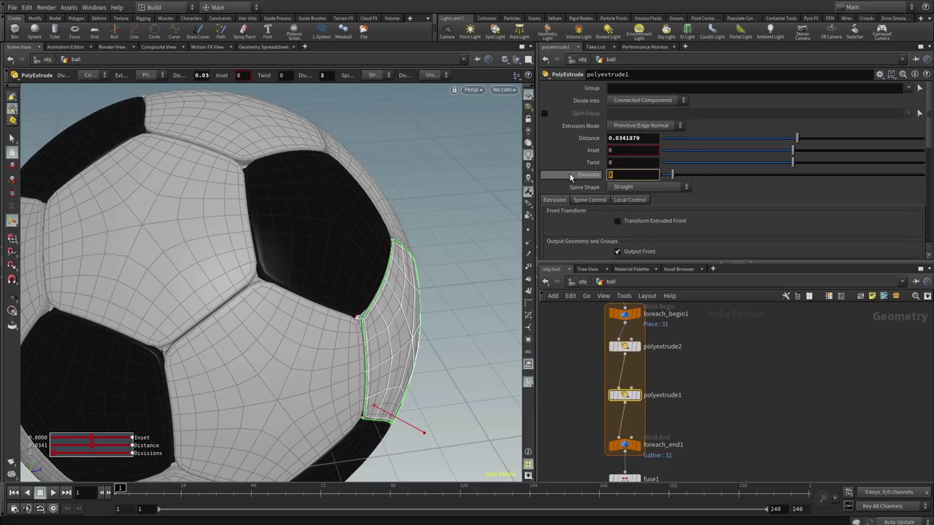
Step: Set polyextrude1's divisions to 2 and reduce its extrusion distance to about 0.022 while checking the whole ball
type("2")
key("Return")
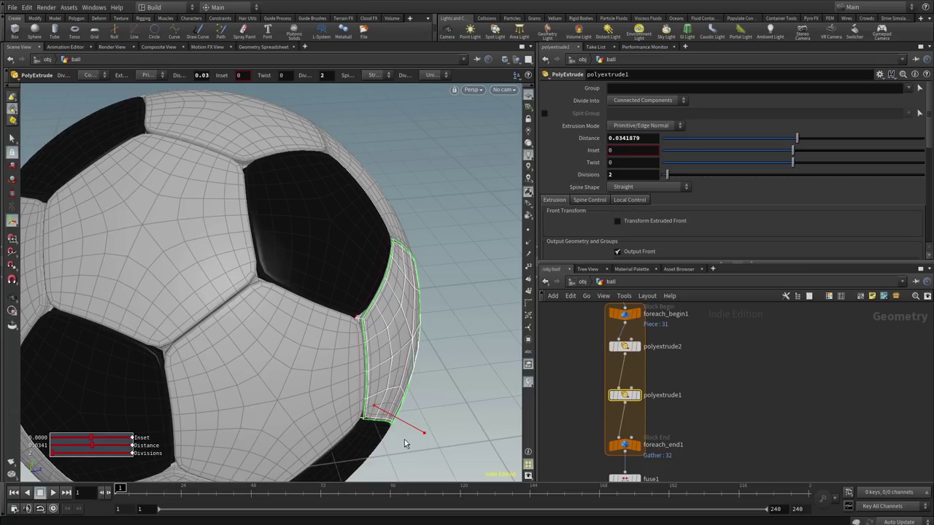
left_click_drag(408, 426, 404, 408)
key("Escape")
left_click_drag(398, 365, 411, 317)
key("Return")
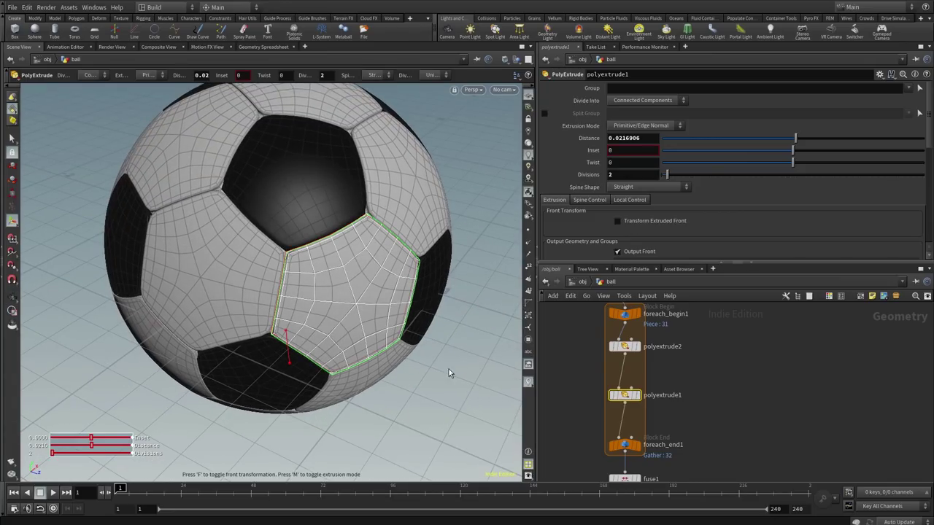
key("Escape")
left_click_drag(428, 355, 350, 254)
key("g")
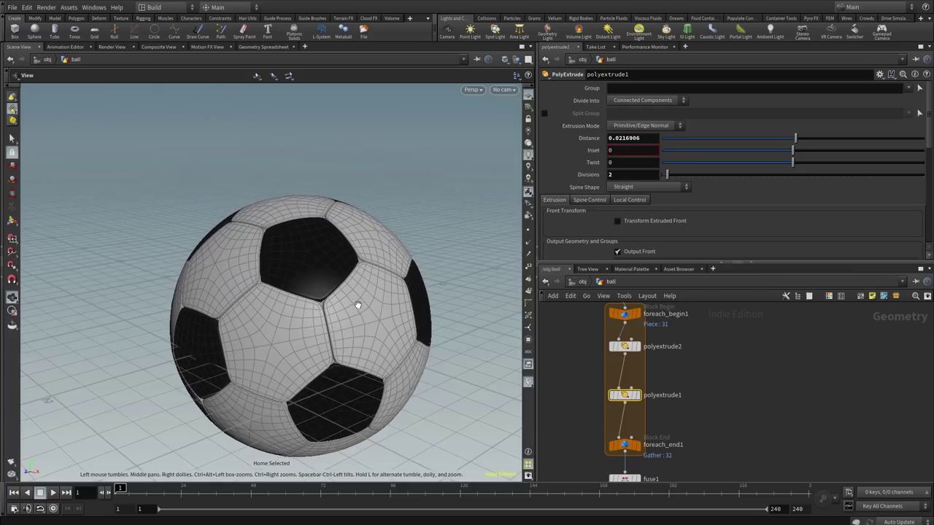
Step: Switch the viewport to smooth shading without wireframe and examine the finished ball from several angles
left_click(505, 59)
left_click(533, 148)
mouse_move(484, 176)
left_mouse_down()
mouse_move(334, 308)
mouse_move(350, 263)
mouse_move(423, 230)
mouse_move(386, 261)
mouse_move(436, 273)
mouse_move(421, 294)
left_mouse_up()
right_click_drag(421, 294, 290, 307)
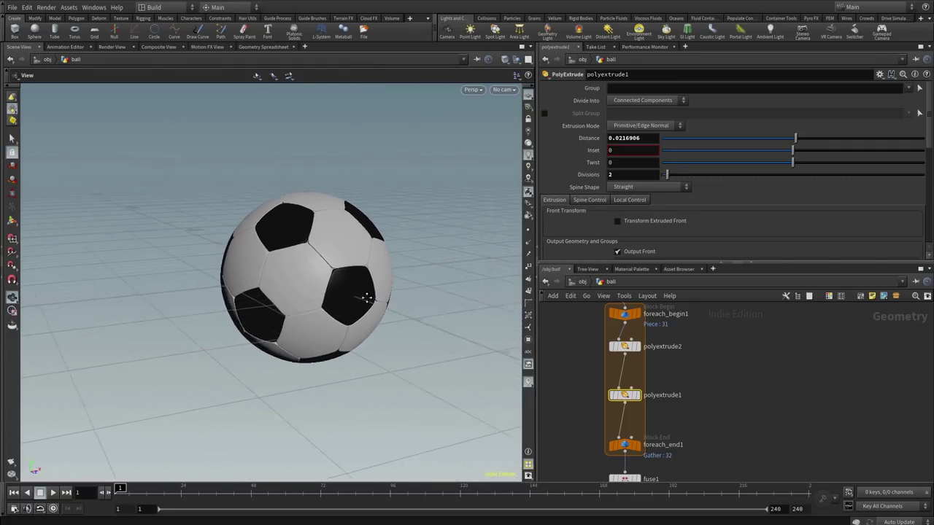
left_click_drag(441, 290, 375, 309)
middle_click_drag(586, 413, 569, 332)
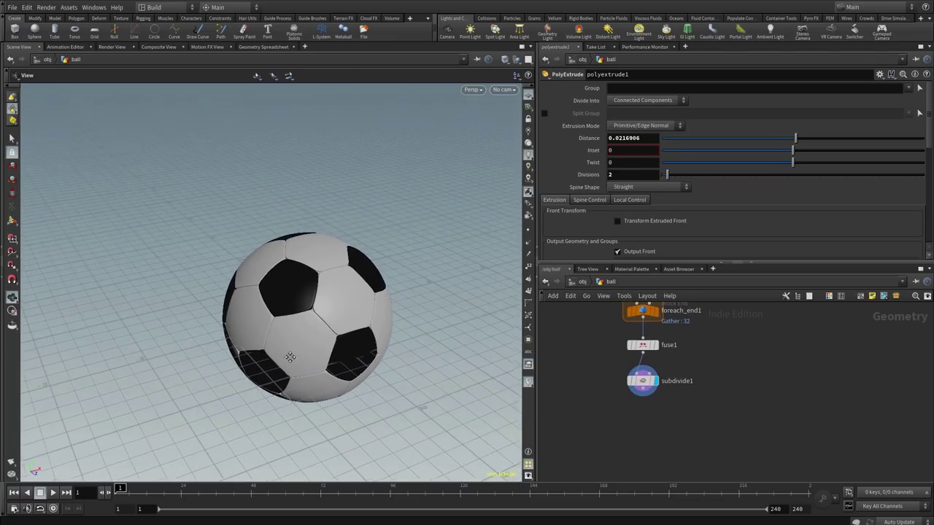
left_click_drag(312, 323, 324, 280)
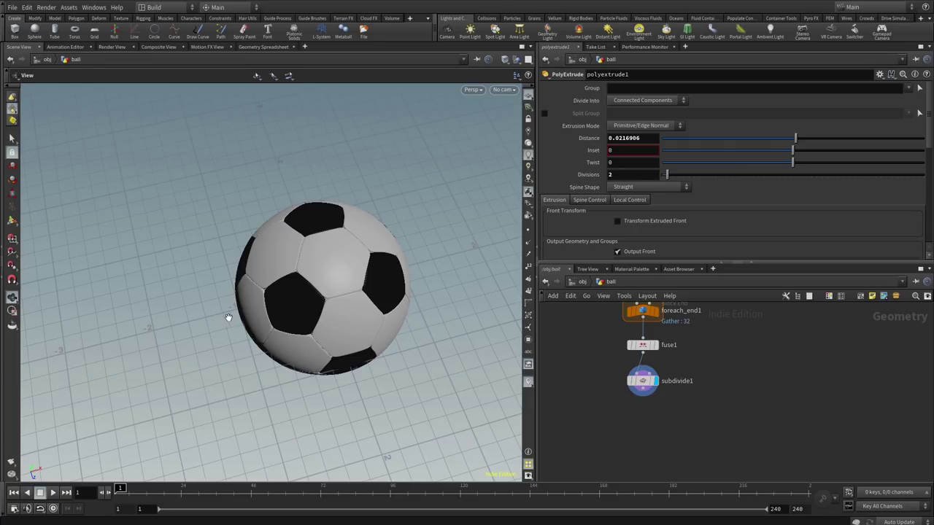
mouse_move(267, 323)
left_mouse_down()
mouse_move(326, 325)
mouse_move(319, 365)
mouse_move(308, 329)
mouse_move(266, 317)
left_mouse_up()
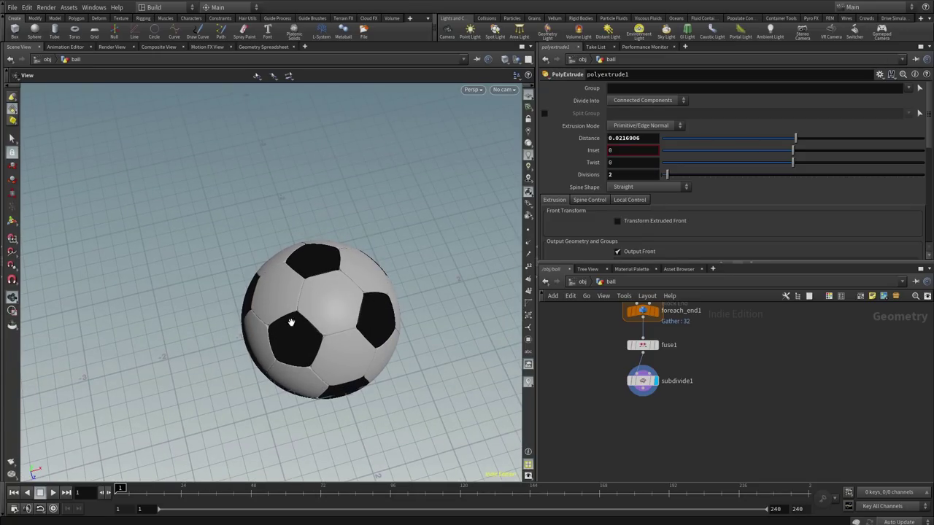
Step: Add a Transform node after subdivide1 and make it the displayed node
middle_click_drag(596, 407, 602, 390)
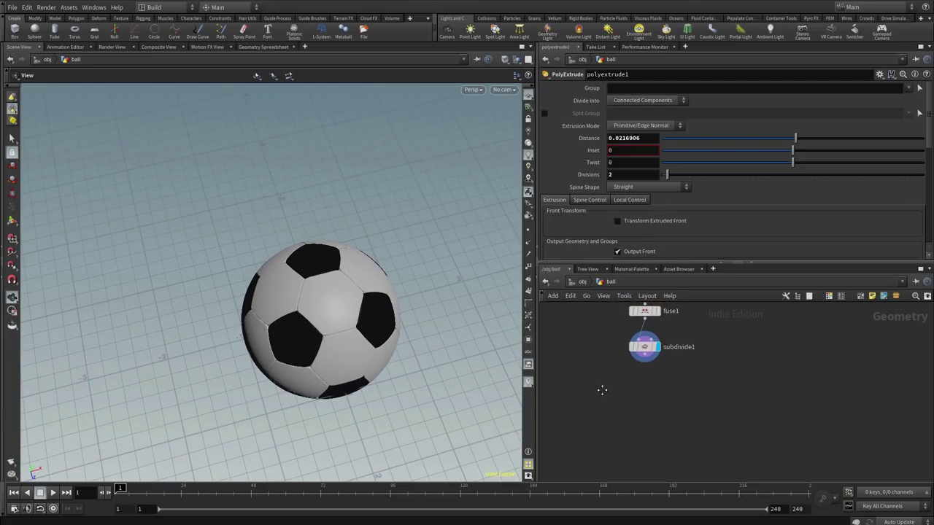
key("Tab")
type("tra")
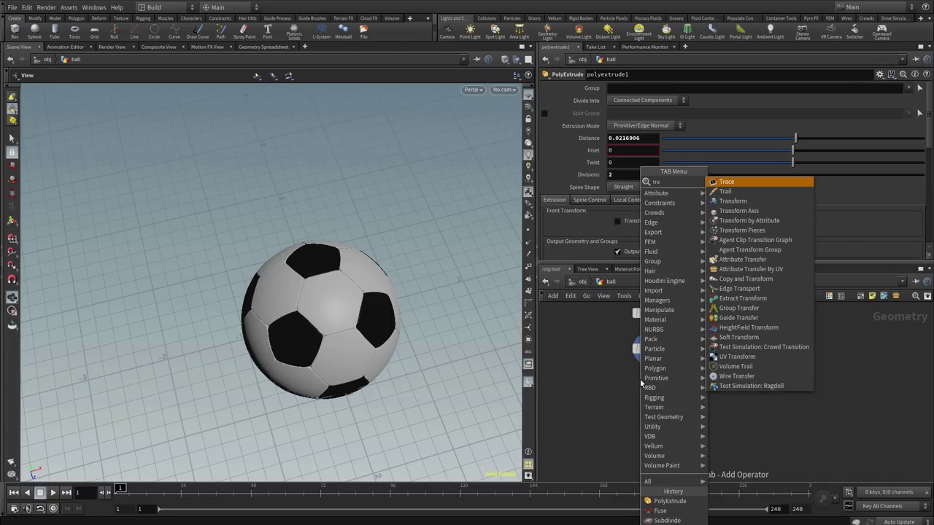
key("Down")
key("Down")
key("Return")
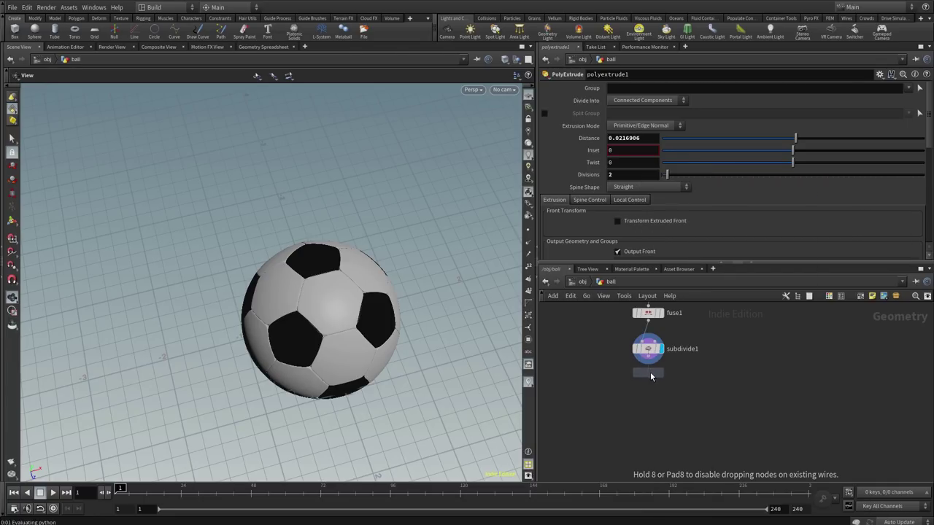
left_click(650, 382)
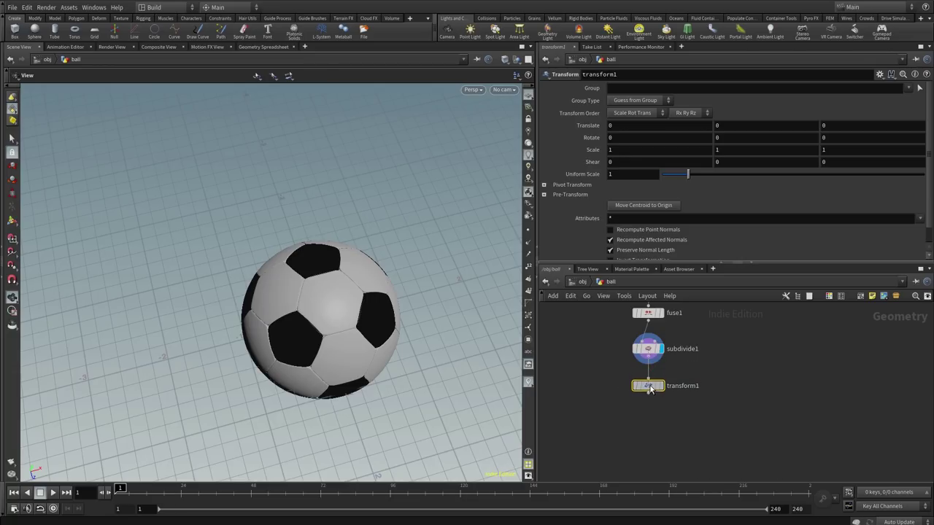
mouse_move(643, 400)
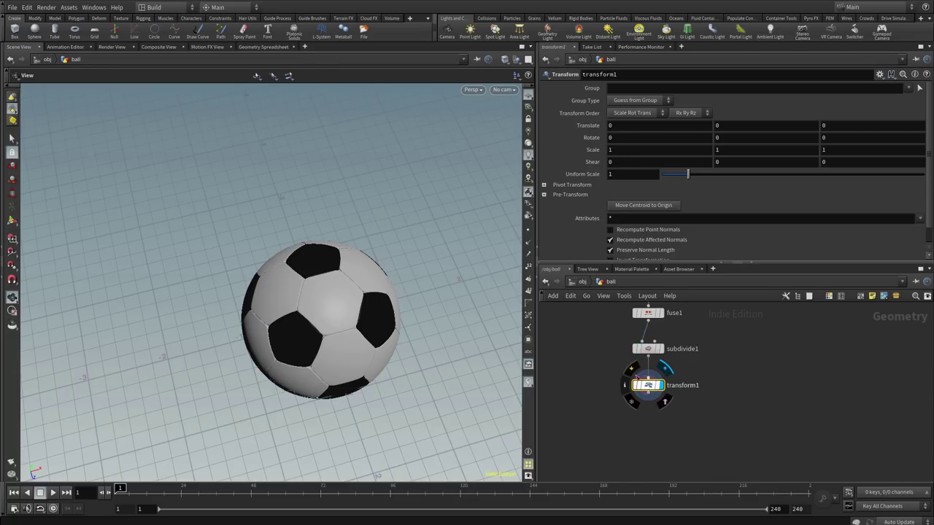
Step: Set transform1's uniform scale to 0.32 and frame the ball to check its size against the grid
left_click_drag(689, 175, 678, 174)
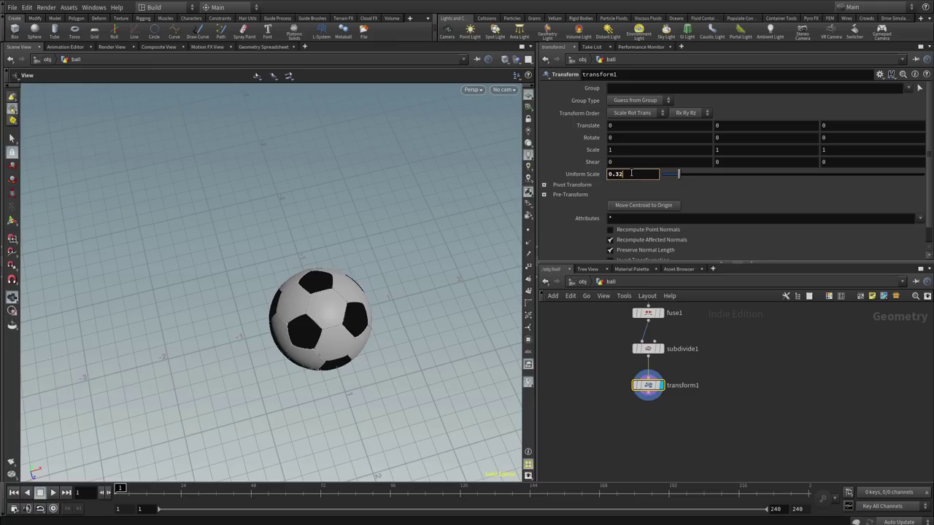
key("Return")
key("f")
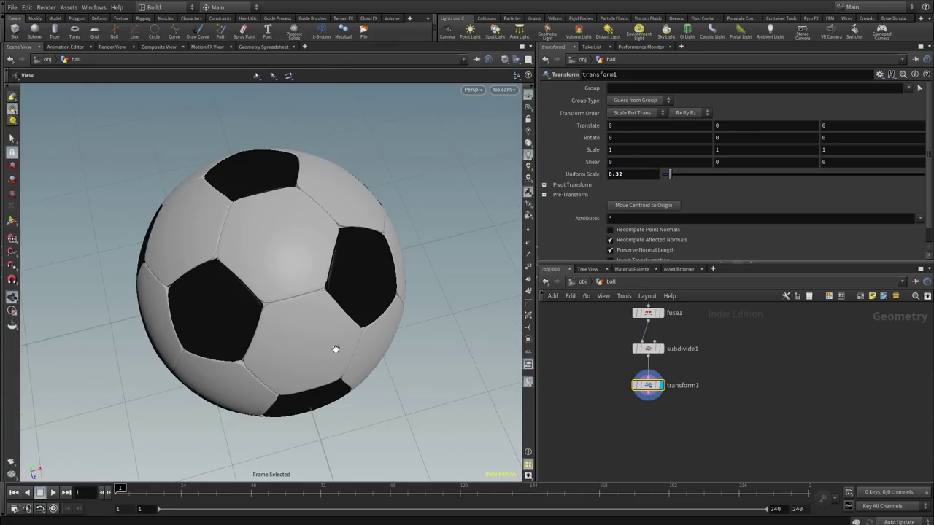
left_click_drag(323, 353, 313, 377)
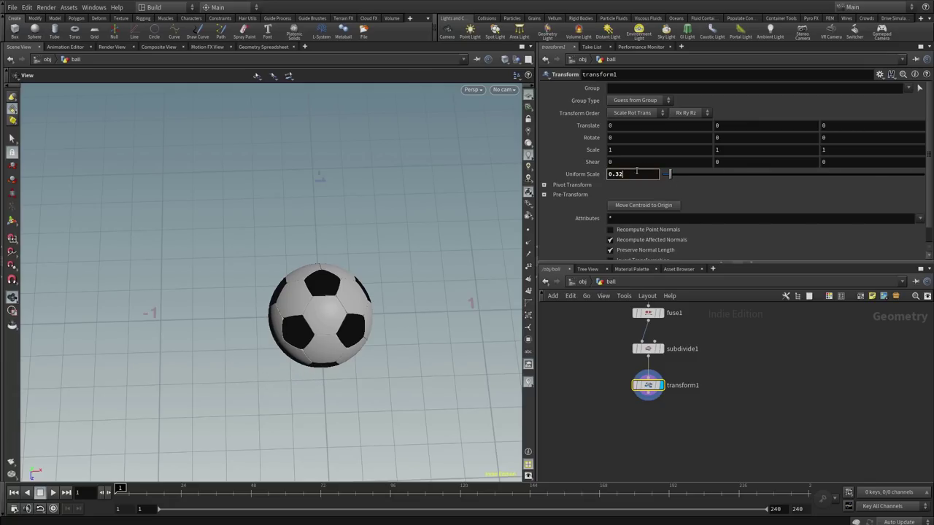
Step: Set transform1's uniform scale to 0.34 and frame the resized ball
key("BackSpace")
type("4")
key("Return")
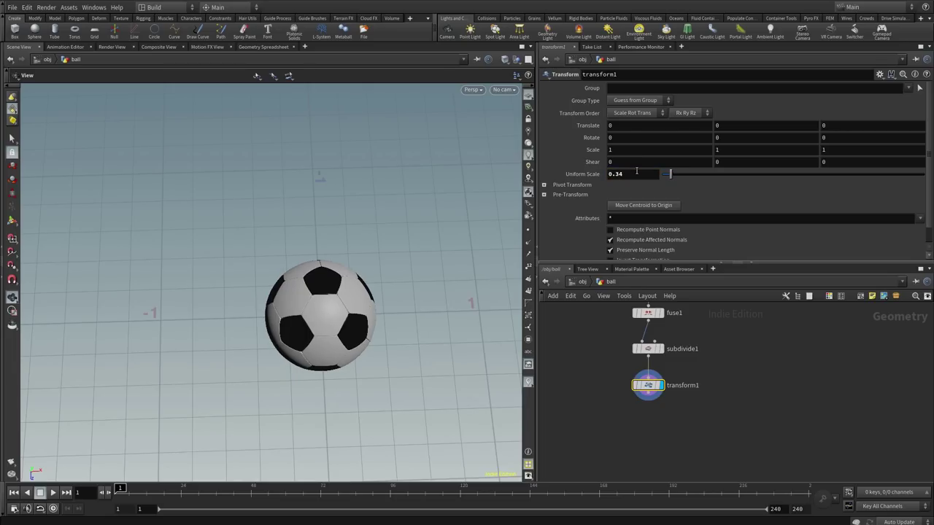
left_click_drag(351, 333, 332, 321)
key("f")
scroll(313, 372, "down", 3)
Step: Add a Null node after transform1, name it FINAL and make it the displayed node
middle_click_drag(605, 405, 616, 395)
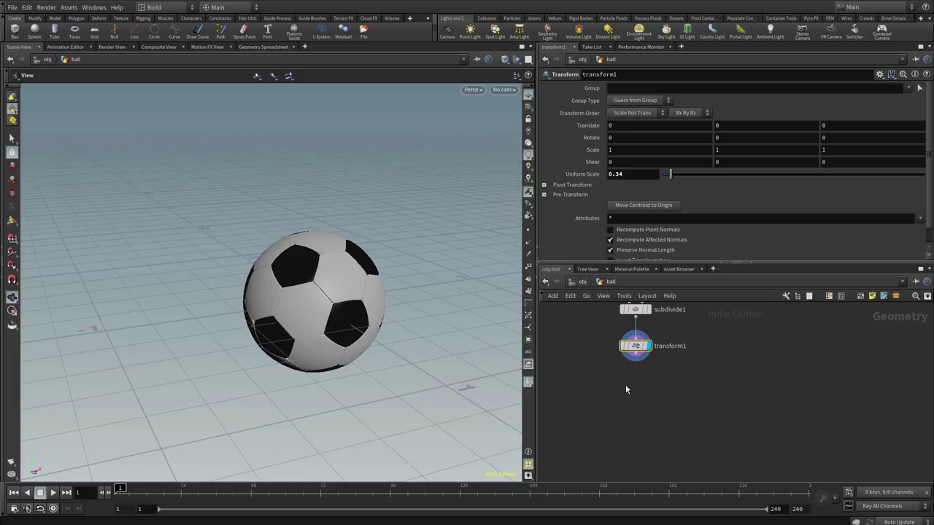
key("Tab")
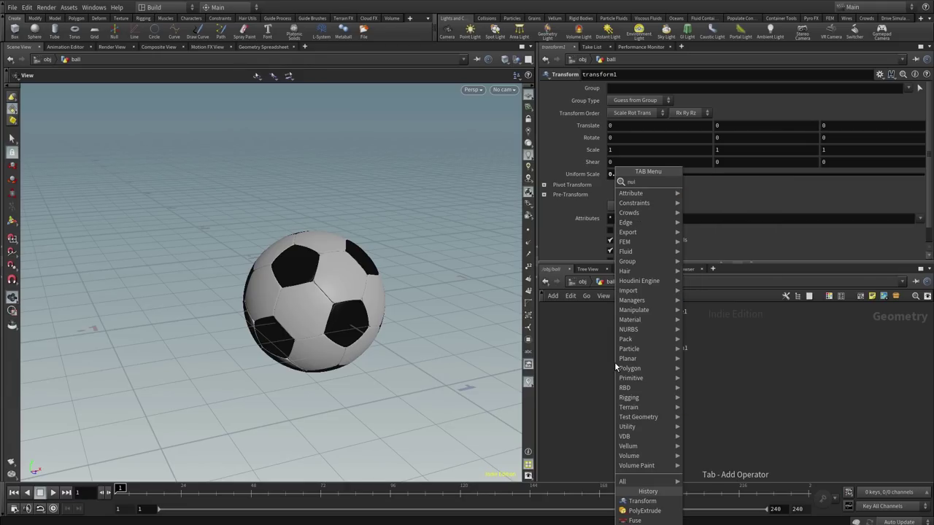
key("Return")
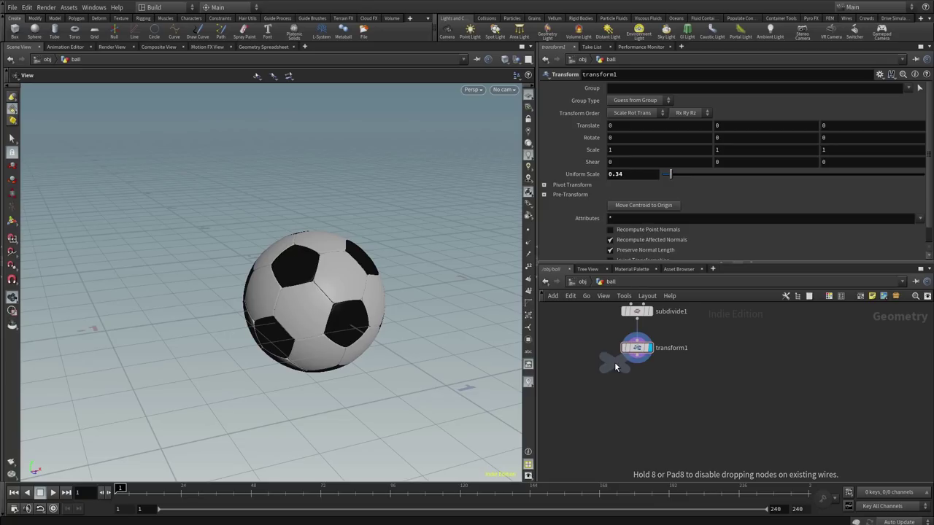
left_click(635, 385)
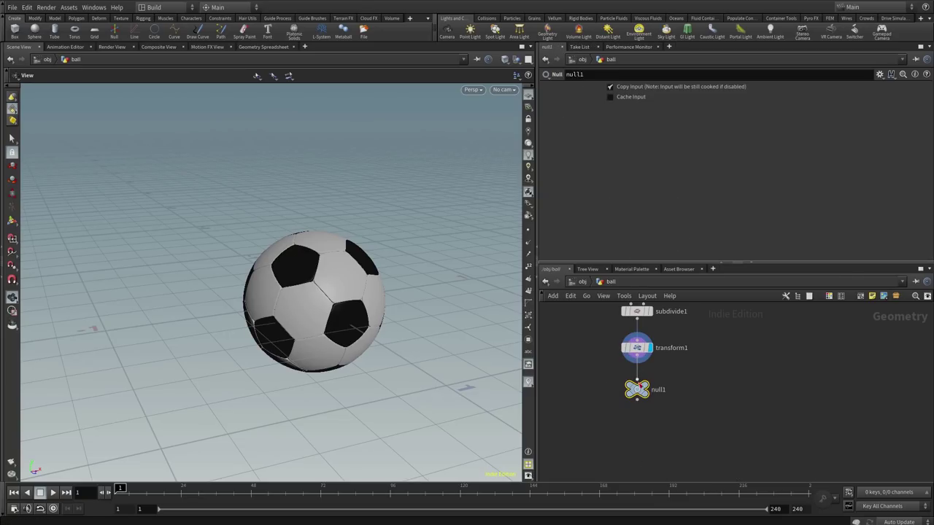
double_click(672, 391)
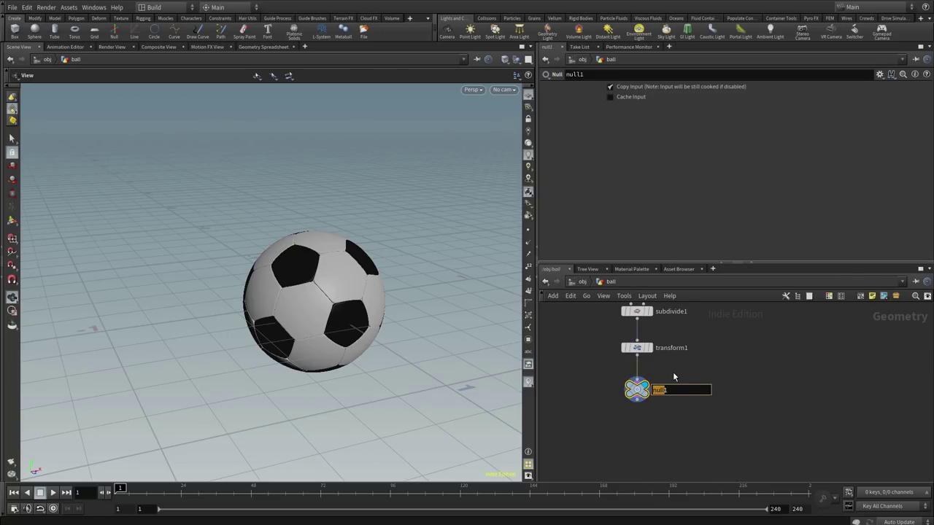
type("FINAL")
key("Return")
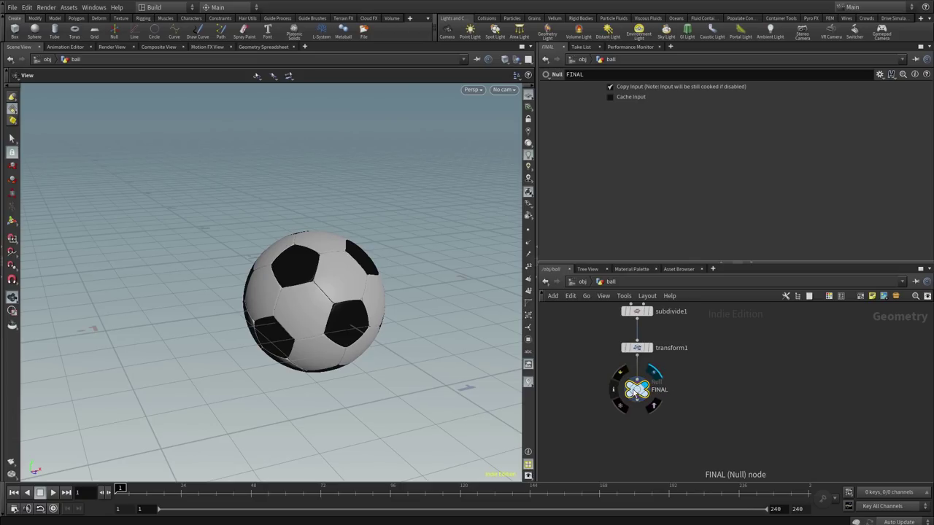
left_click(655, 375)
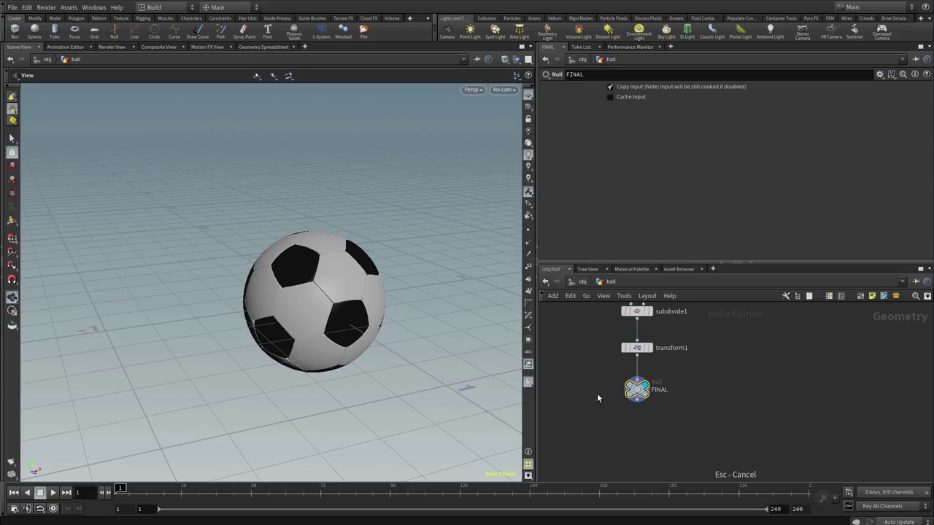
Step: Look over the ball's complete node network, from the platonic solid through the foreach loop to the FINAL node
scroll(600, 403, "up", 2)
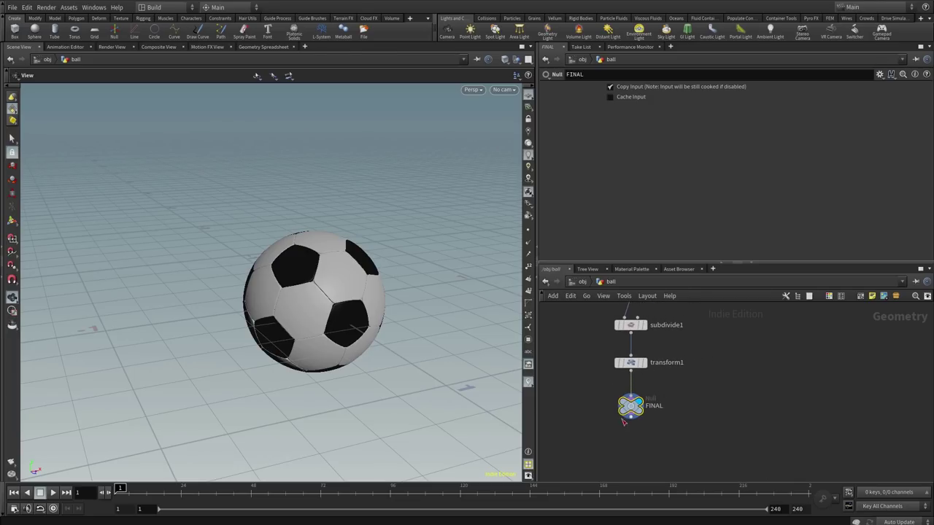
scroll(671, 412, "down", 6)
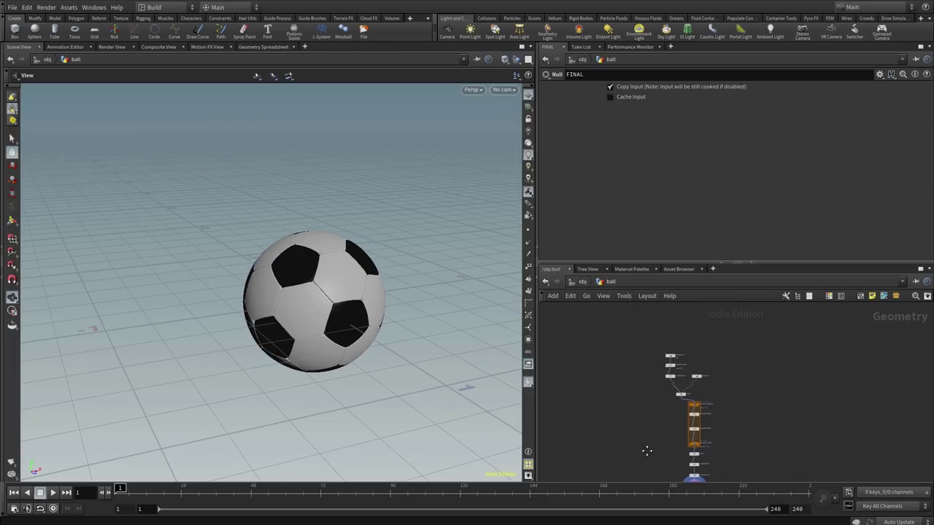
scroll(700, 387, "up", 3)
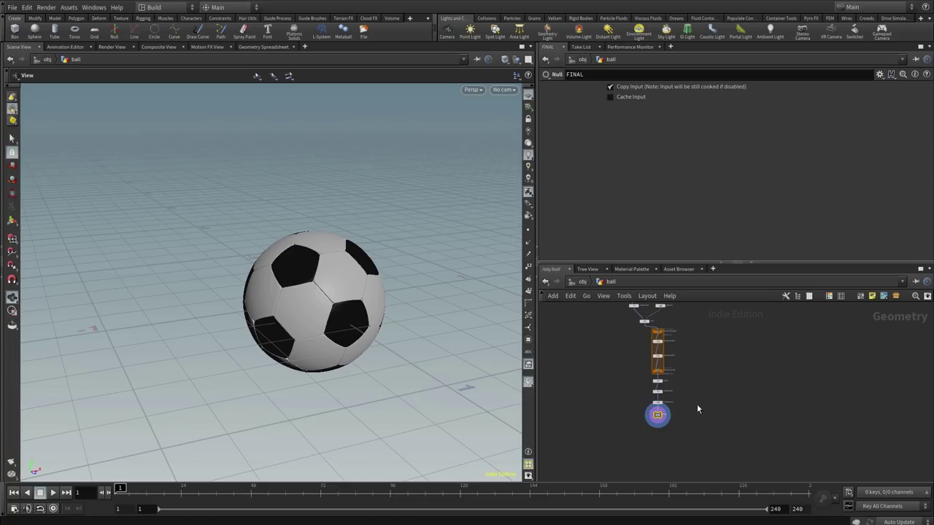
scroll(737, 390, "up", 3)
scroll(737, 390, "up", 2)
scroll(707, 368, "up", 2)
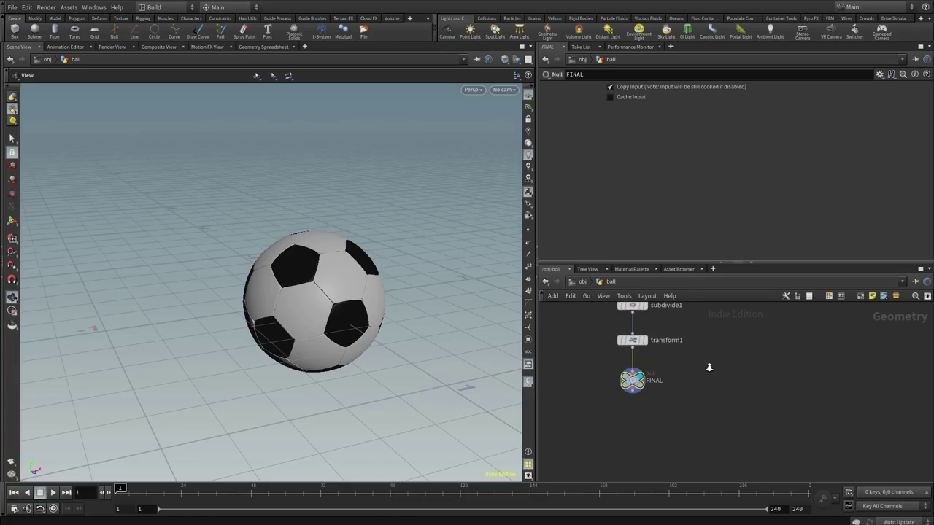
left_click_drag(337, 317, 403, 295)
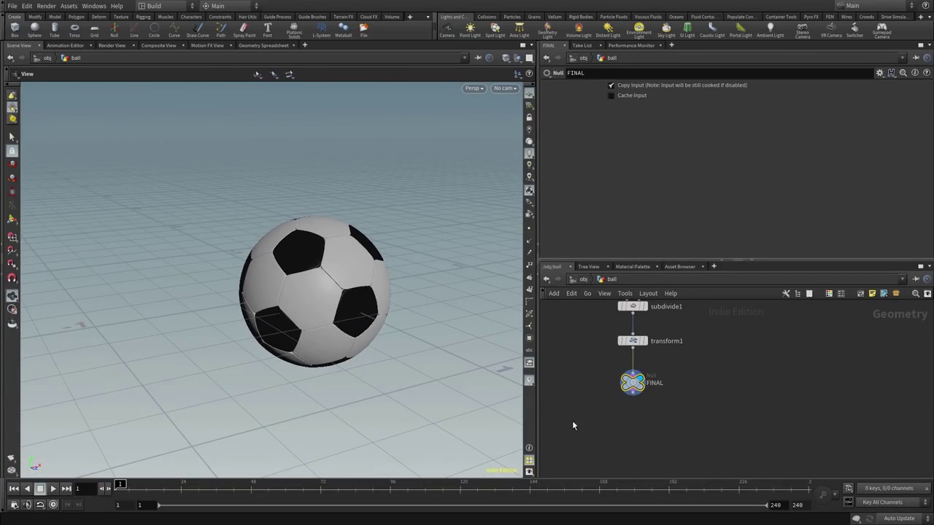
middle_click_drag(575, 287, 623, 427)
scroll(622, 426, "down", 6)
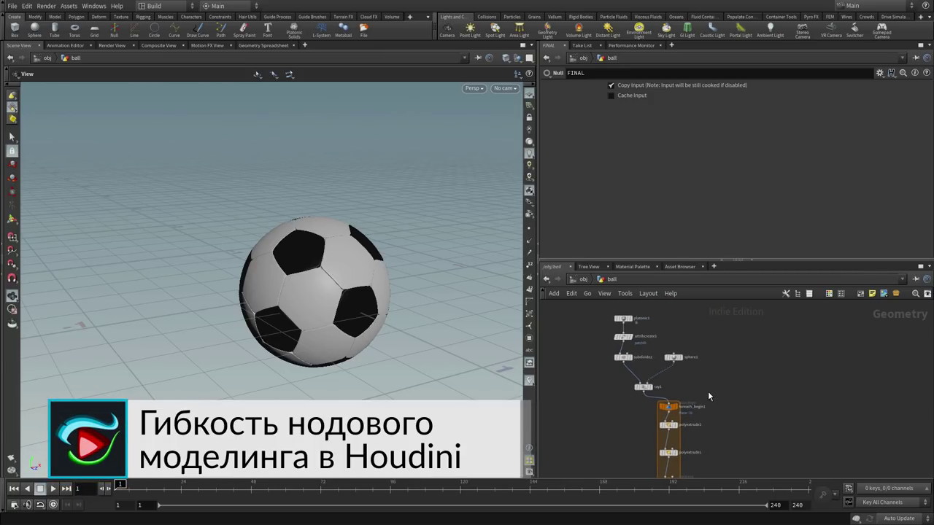
middle_click_drag(719, 394, 704, 366)
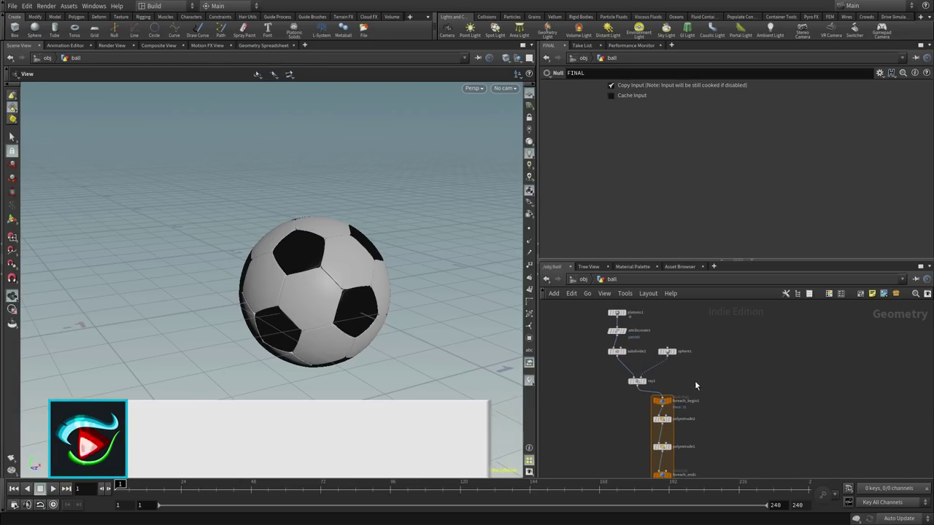
scroll(687, 376, "up", 2)
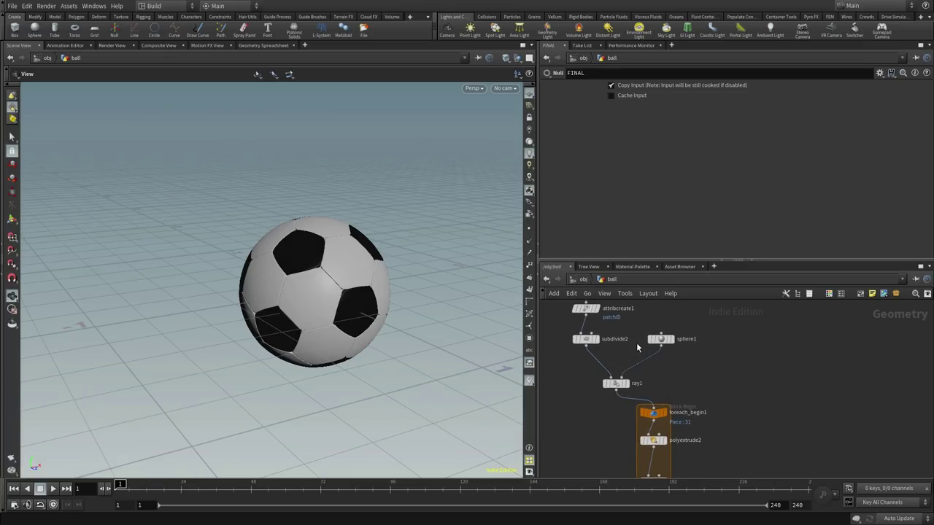
middle_click_drag(638, 343, 685, 410)
scroll(697, 368, "up", 1)
middle_click_drag(702, 375, 680, 219)
middle_click_drag(635, 371, 640, 347)
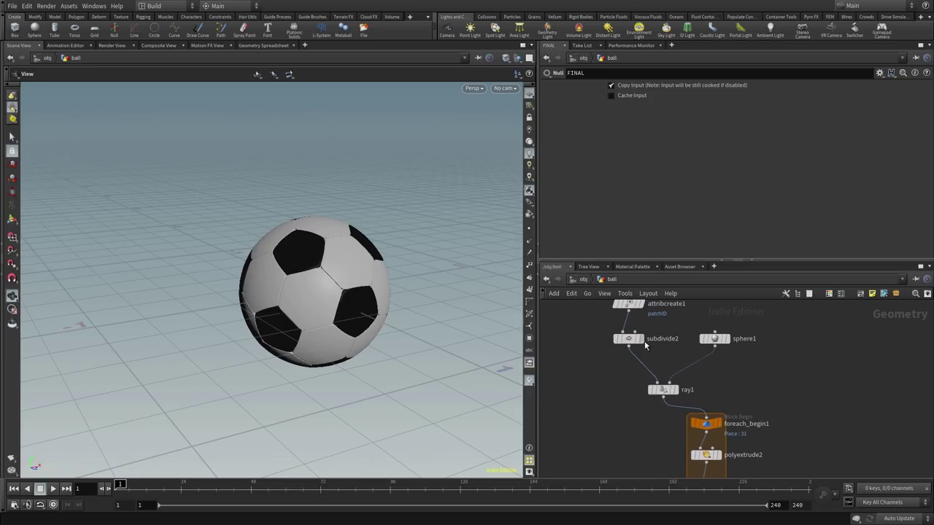
Step: Display platonic1 and bring the whole base solid into view
middle_click_drag(597, 254, 638, 353)
scroll(639, 350, "up", 3)
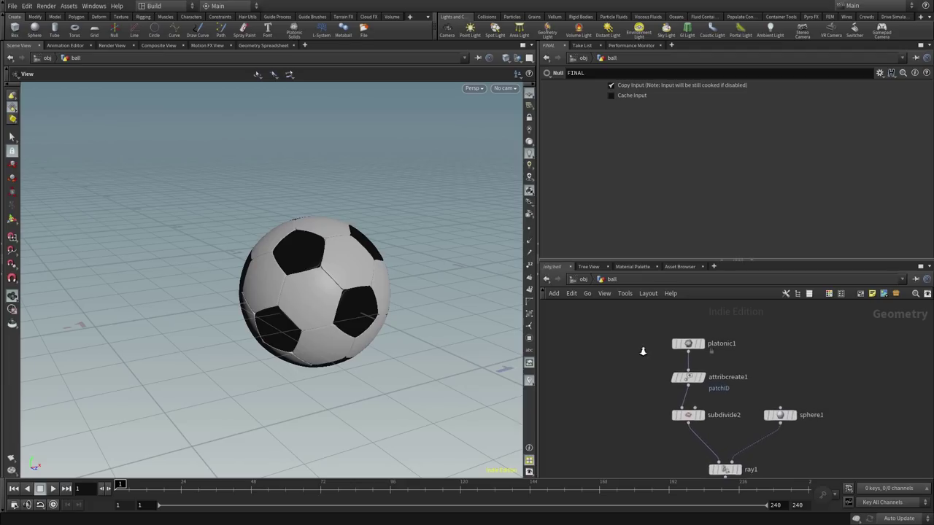
left_click(720, 359)
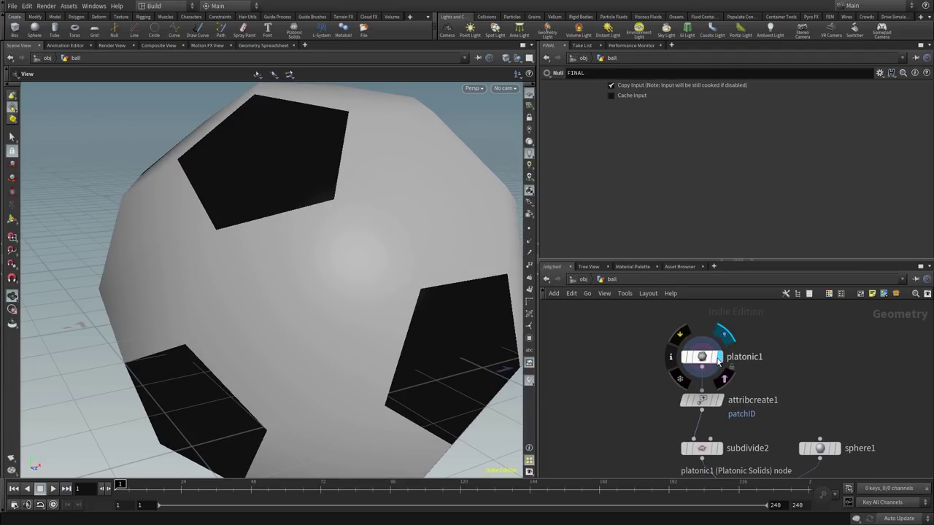
key("h")
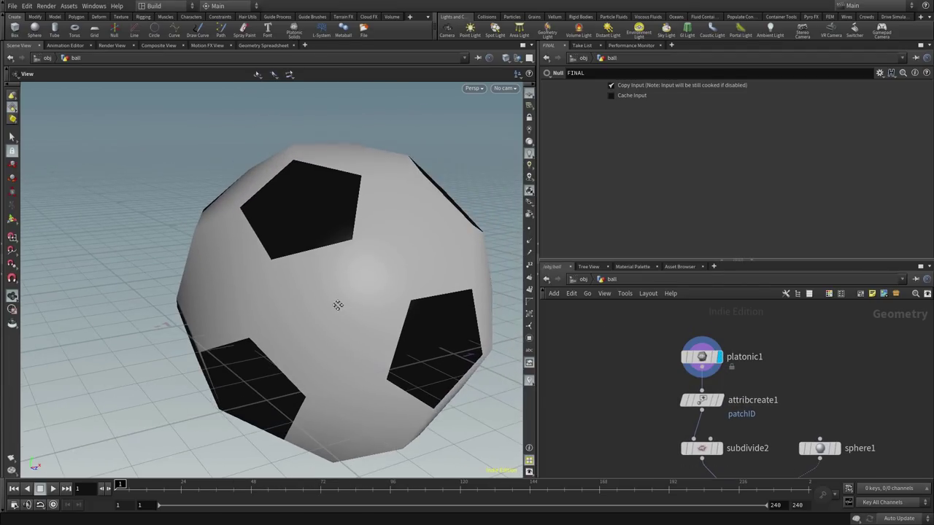
Step: Show the platonic solid in Smooth Wire Shaded mode and add a displayed Sphere node beside platonic1
left_click(506, 58)
left_click(541, 144)
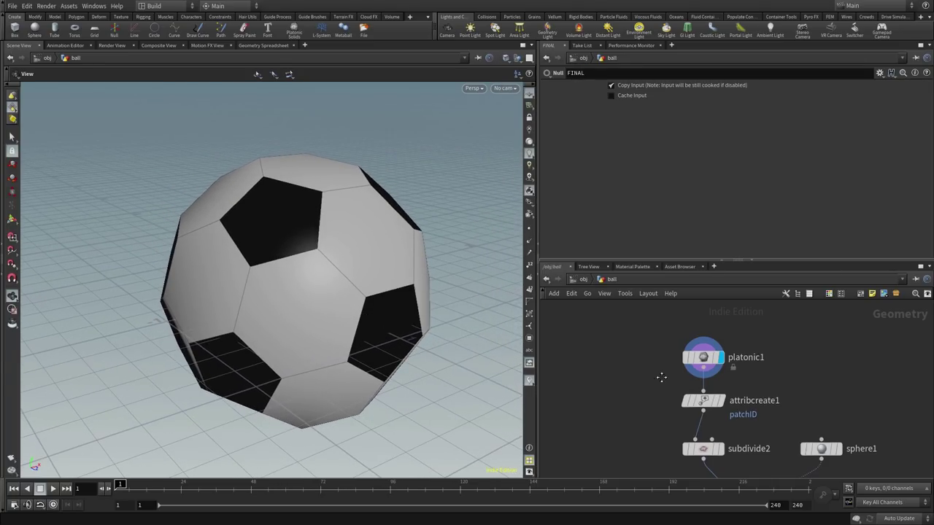
key("Tab")
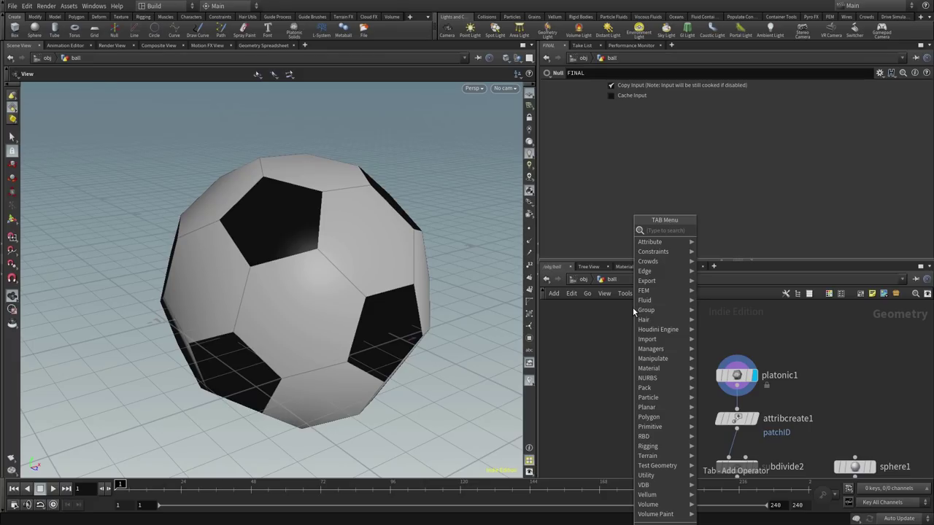
type("ray")
key("Return")
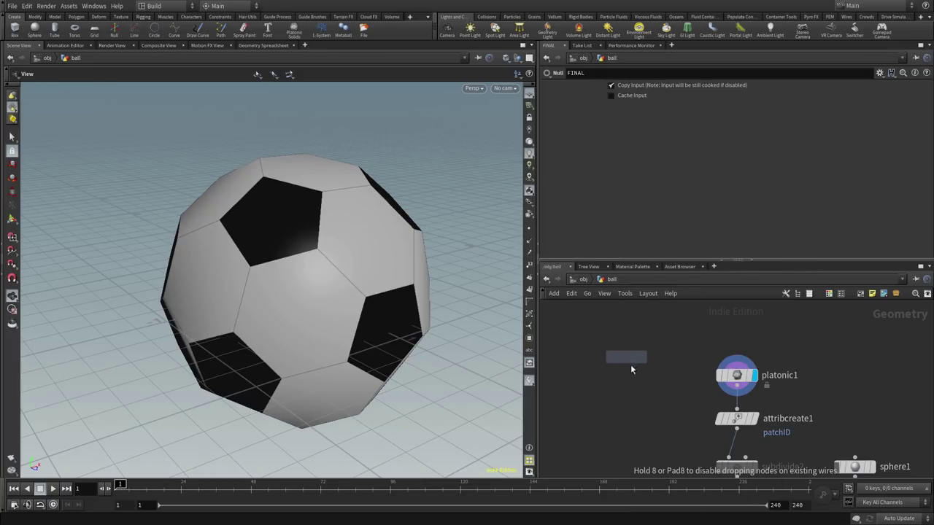
left_click(647, 372)
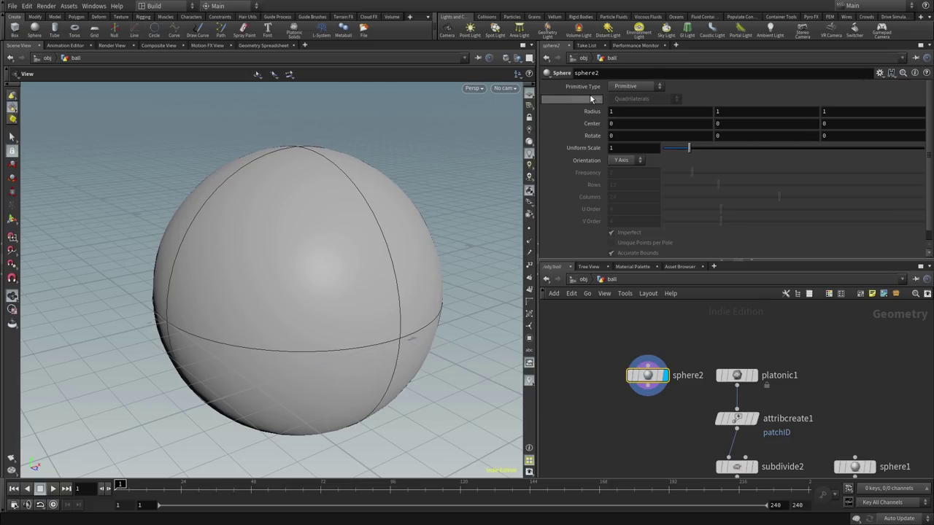
Step: Set sphere2's primitive type to Polygon and wire it into attribcreate1 in place of platonic1
left_click_drag(361, 261, 337, 237)
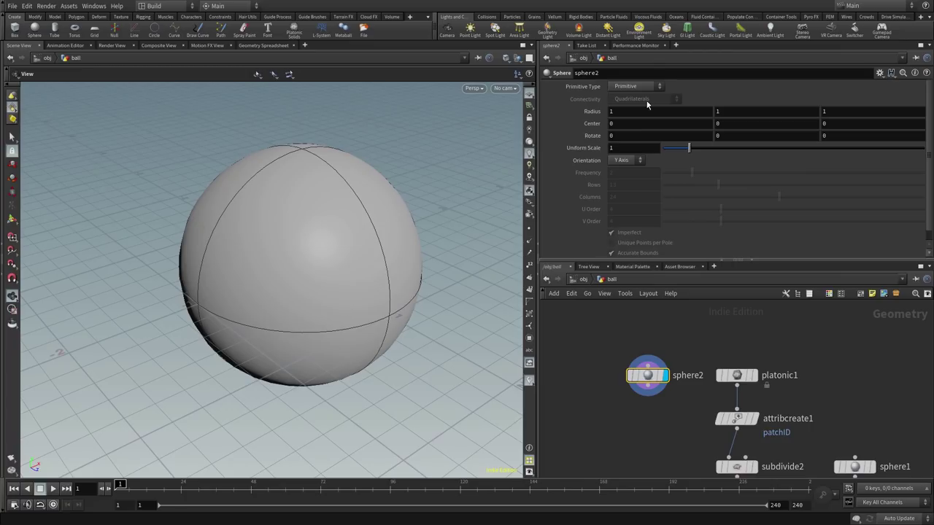
left_click(641, 87)
left_click(624, 106)
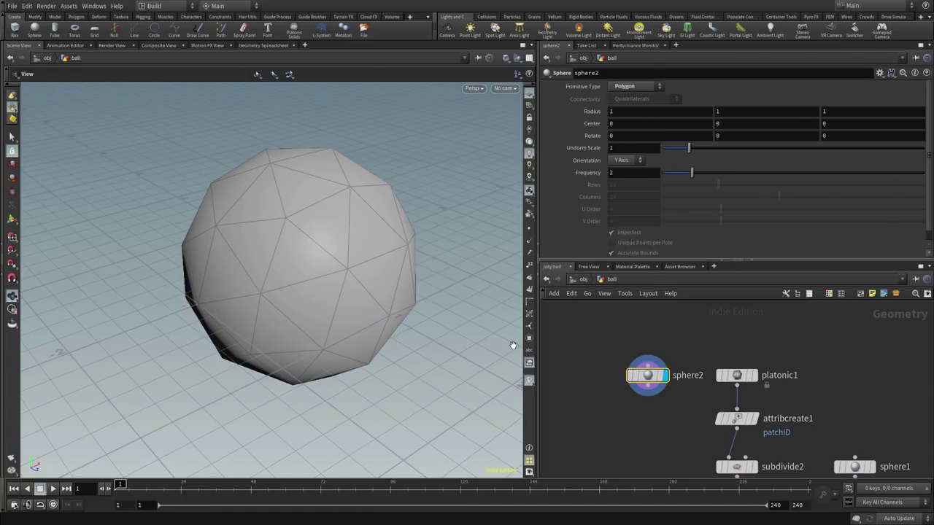
middle_click_drag(653, 425, 629, 393)
left_click(624, 356)
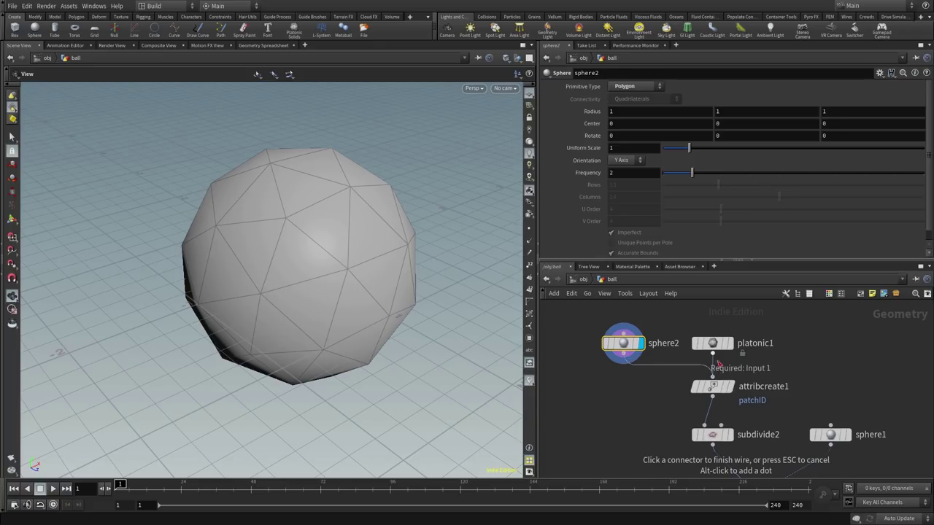
left_click(713, 377)
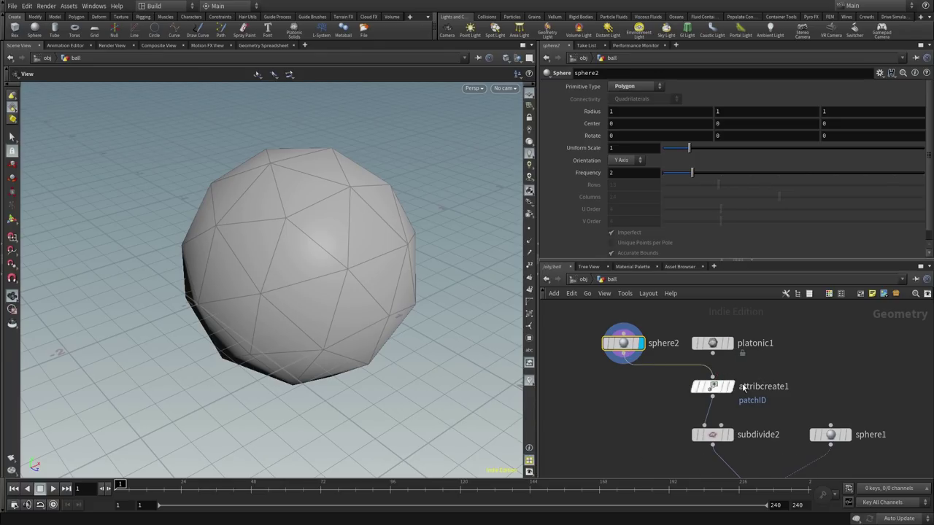
Step: Display subdivide2 and ray1 in turn to examine the sphere's mesh after subdivision and projection
middle_click_drag(842, 414, 838, 400)
middle_click_drag(744, 429, 729, 401)
mouse_move(718, 352)
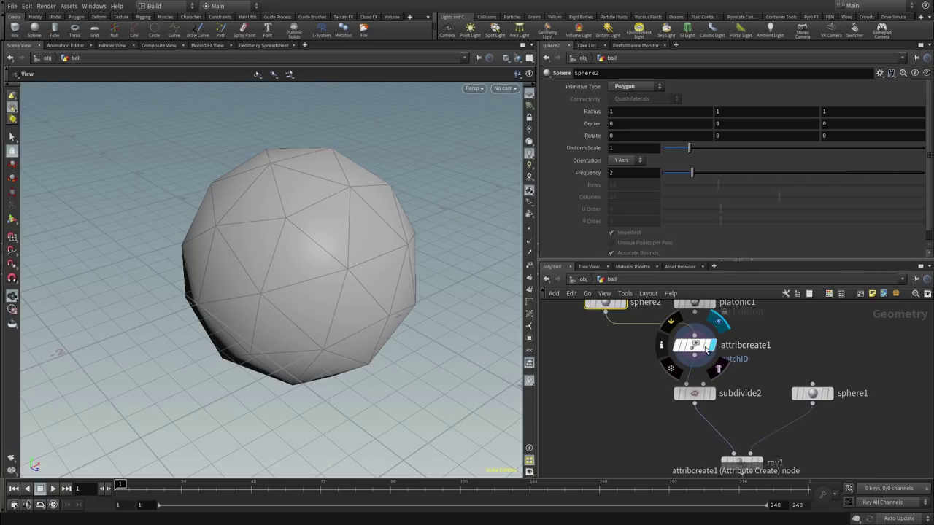
left_click(705, 394)
left_click(698, 395)
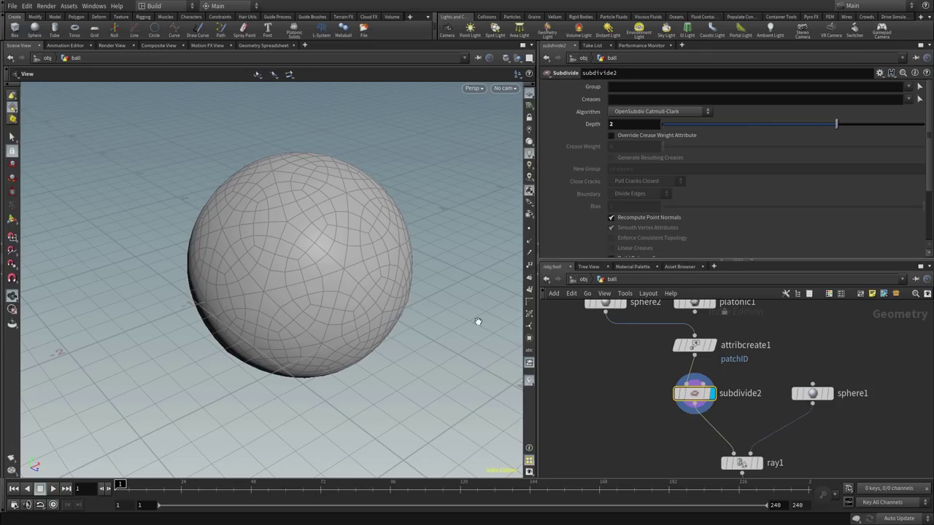
middle_click_drag(777, 430, 767, 389)
left_click(751, 422)
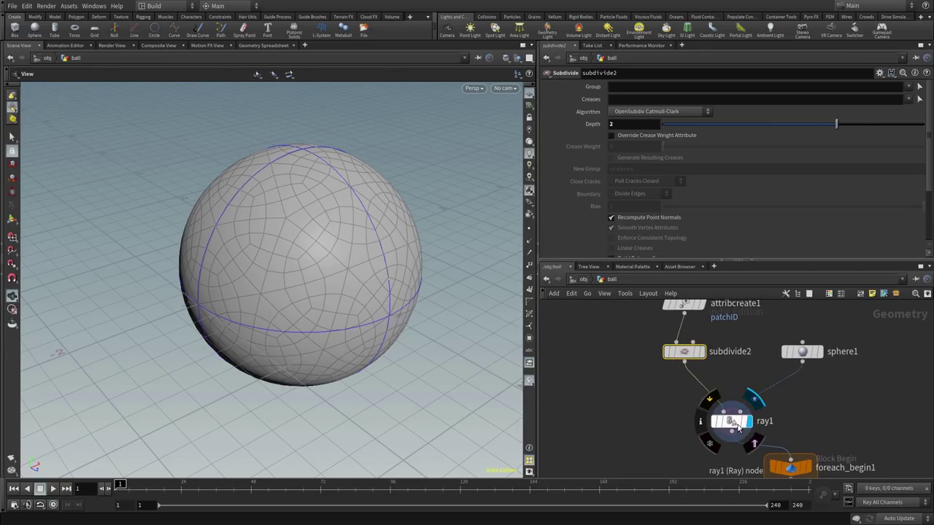
Step: Display foreach_end1 and inspect the extruded triangular patches around the ball
middle_click_drag(777, 421, 729, 290)
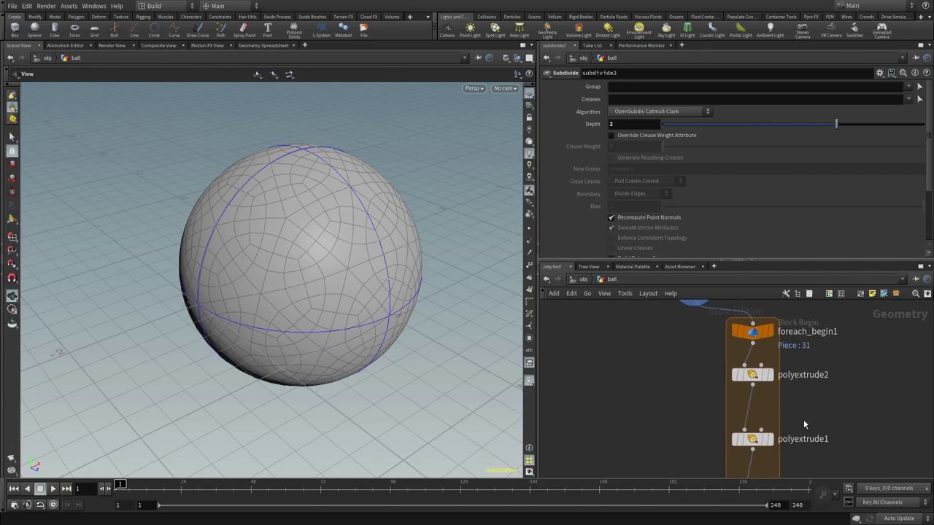
middle_click_drag(798, 421, 781, 346)
left_click(751, 431)
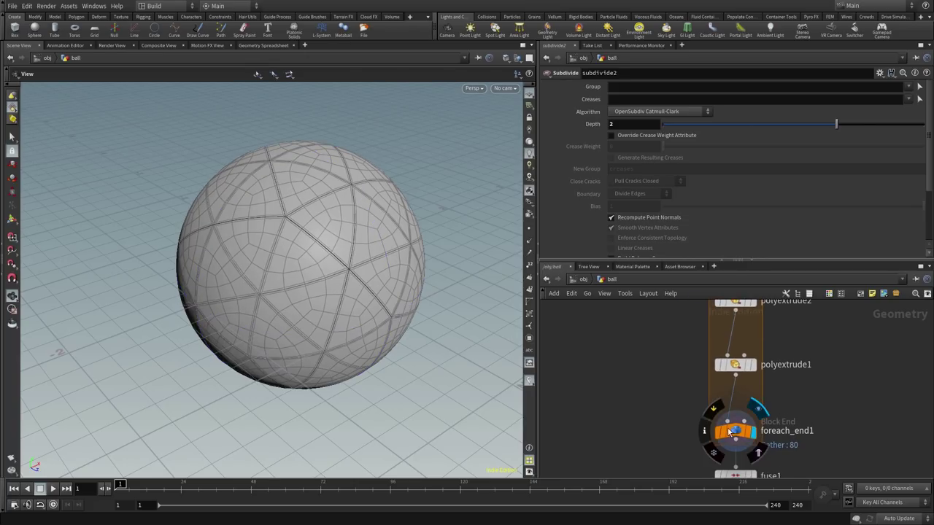
left_click_drag(362, 292, 448, 319, "alt")
Step: Display subdivide1 and switch the viewport to Smooth Shaded to inspect the triangular seams
middle_click_drag(675, 422, 661, 345)
middle_click_drag(738, 456, 736, 394)
left_click(735, 393)
left_click(720, 392)
left_click_drag(380, 338, 438, 321, "alt")
left_click(506, 58)
left_click(535, 146)
mouse_move(345, 313)
left_mouse_down("alt")
mouse_move(360, 328)
mouse_move(453, 264)
mouse_move(399, 307)
mouse_move(382, 294)
mouse_move(387, 316)
mouse_move(382, 305)
mouse_move(398, 314)
left_mouse_up("alt")
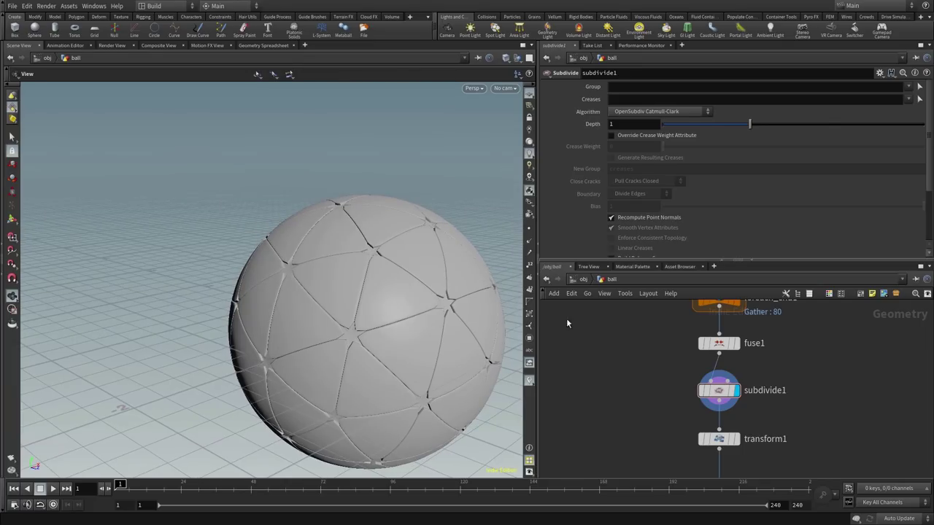
Step: Set subdivide1's depth to 2 and check the smoothed ball
left_click(719, 390)
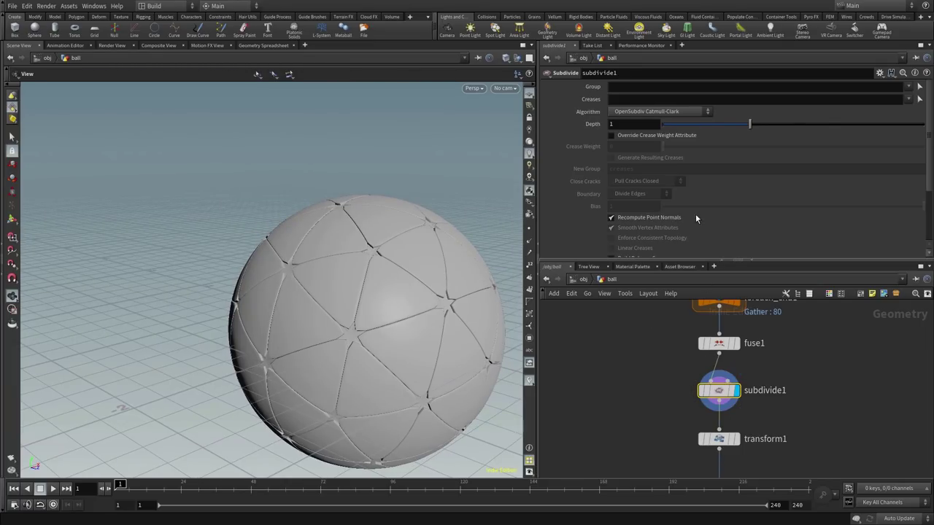
left_click(617, 124)
type("2")
key("Return")
left_click_drag(380, 345, 317, 309)
scroll(648, 389, "down", 3)
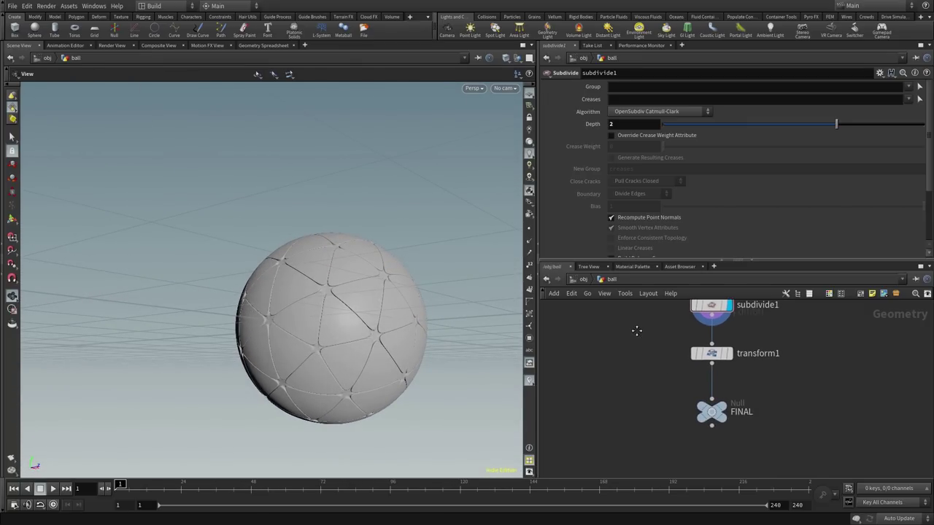
Step: Add a Box node beside platonic1 at the start of the network and make it the displayed node
scroll(628, 330, "up", 3)
mouse_move(419, 346)
left_mouse_down()
mouse_move(372, 324)
mouse_move(388, 294)
mouse_move(364, 379)
mouse_move(410, 358)
mouse_move(446, 402)
mouse_move(436, 372)
mouse_move(406, 354)
mouse_move(420, 343)
left_mouse_up()
scroll(642, 401, "up", 8)
scroll(632, 451, "up", 5)
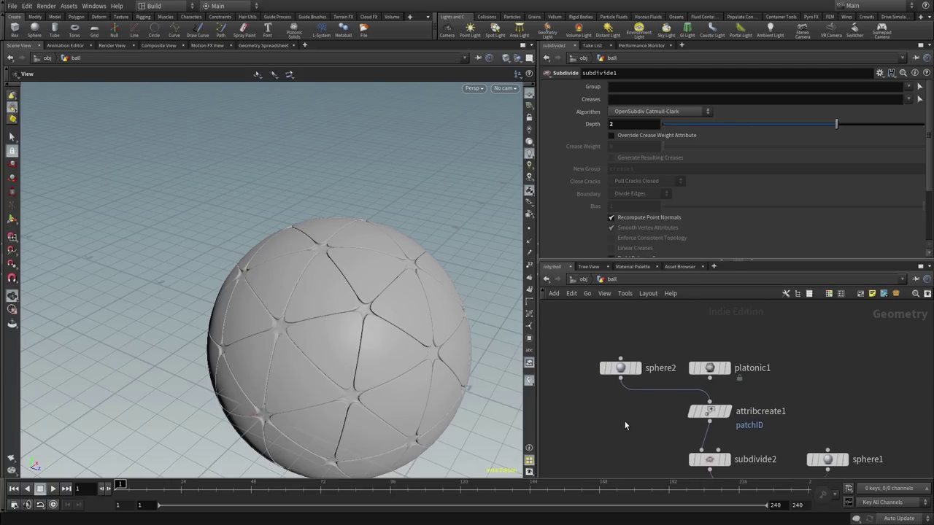
key("Tab")
type("box")
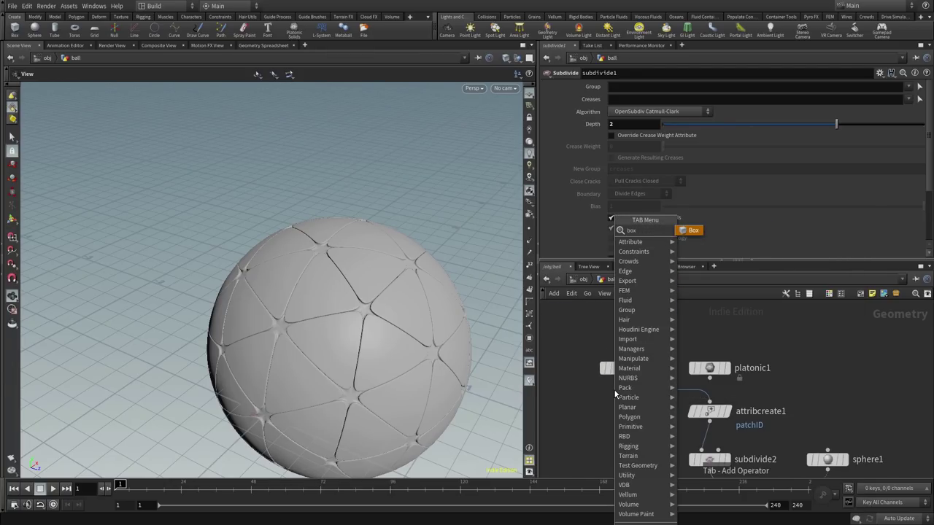
key("Return")
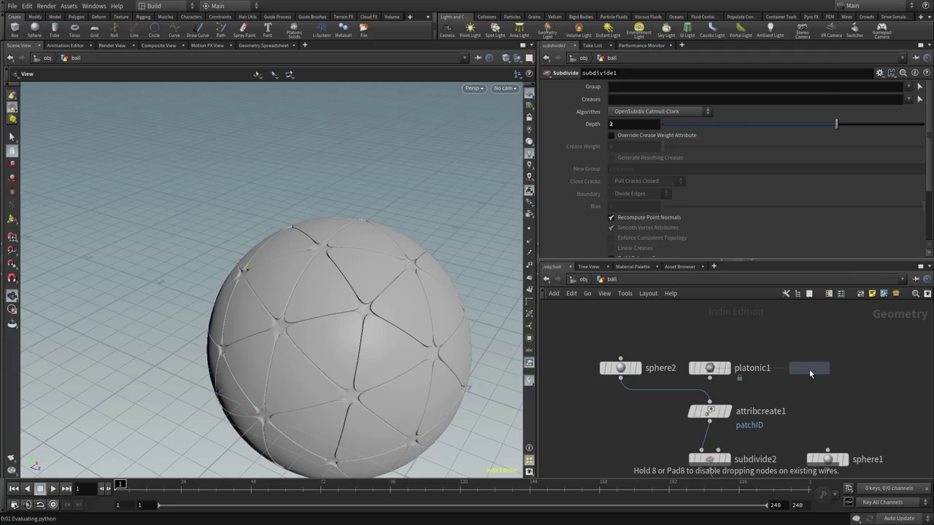
left_click(809, 369)
middle_click_drag(809, 369, 724, 359)
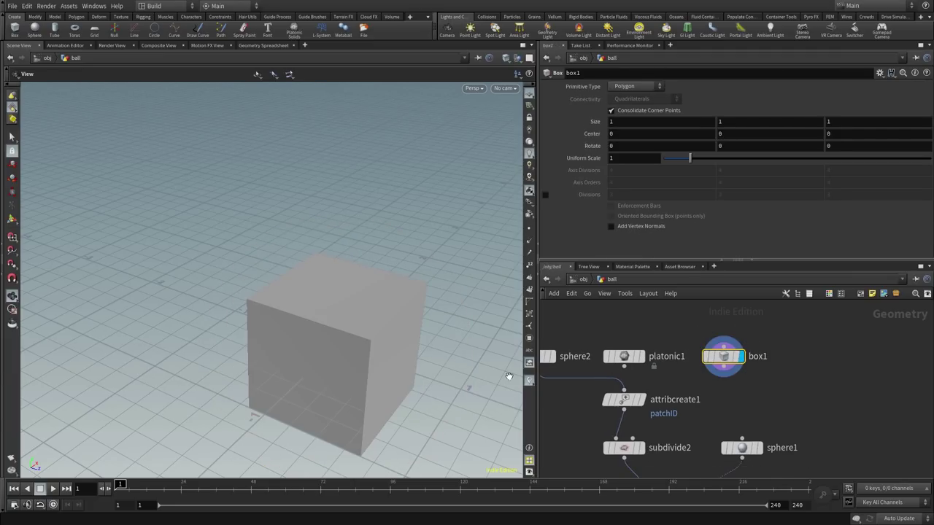
Step: Show the box in Smooth Wire Shaded mode and set its primitive type to Polygon Mesh
left_click(507, 58)
left_click(524, 159)
left_click(634, 89)
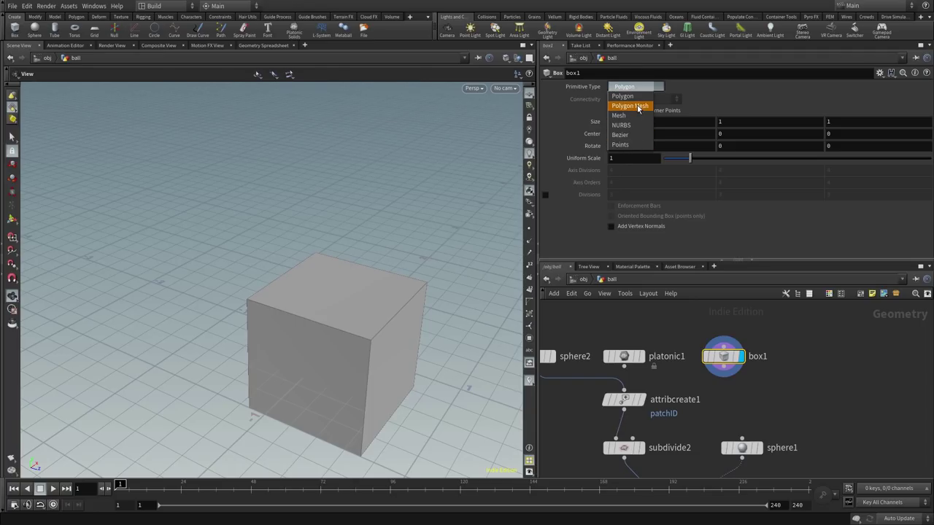
left_click(641, 108)
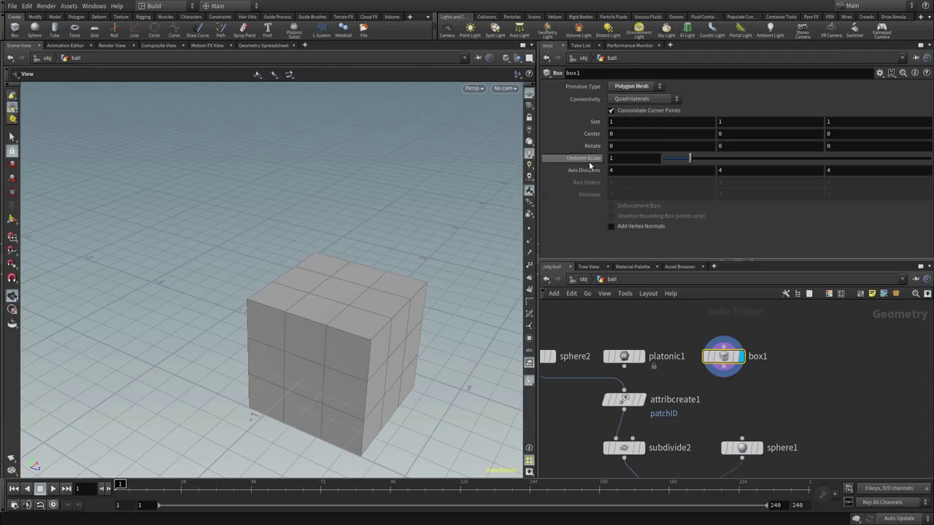
Step: Wire box1 into attribcreate1 in place of sphere2
middle_click_drag(687, 362, 707, 315)
left_click(723, 368)
left_click(624, 394)
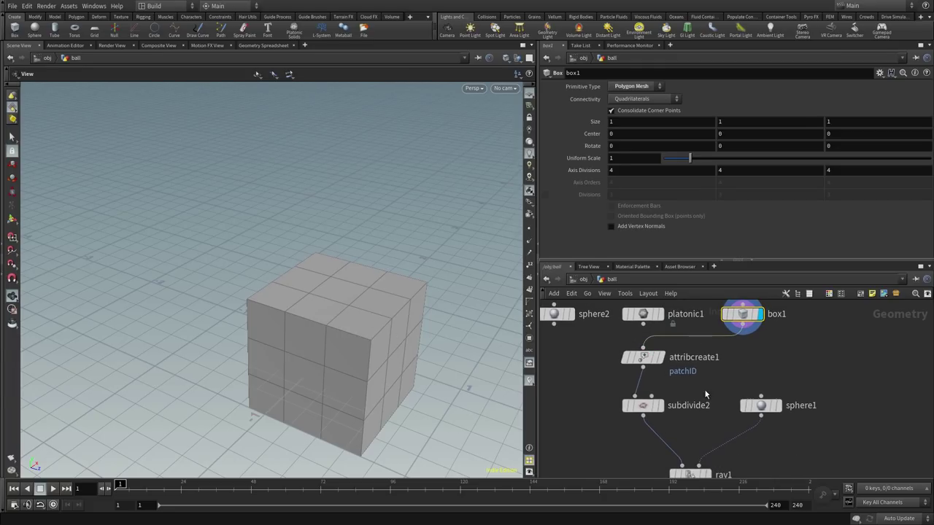
Step: Step the display through subdivide2 and ray1 to subdivide1 to examine how the box becomes a paneled ball
middle_click_drag(703, 396, 719, 343)
left_click(664, 359)
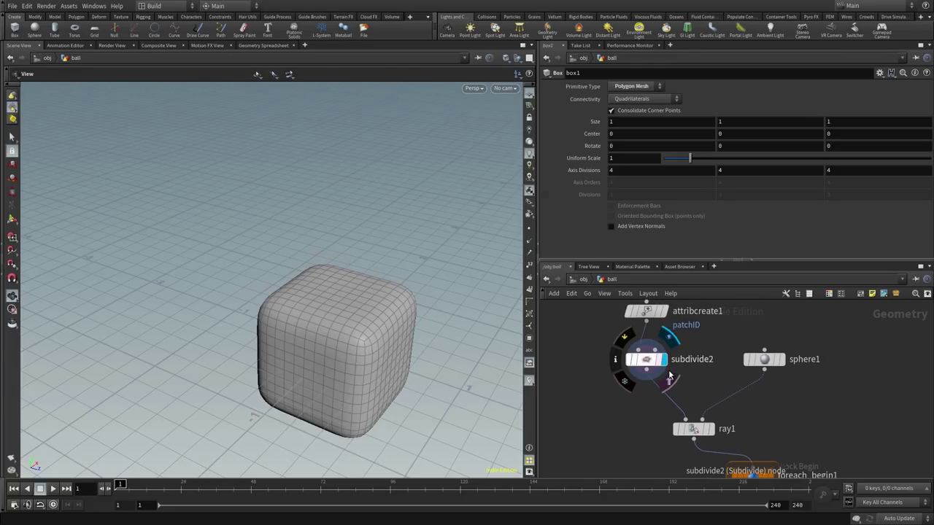
middle_click_drag(675, 377, 673, 354)
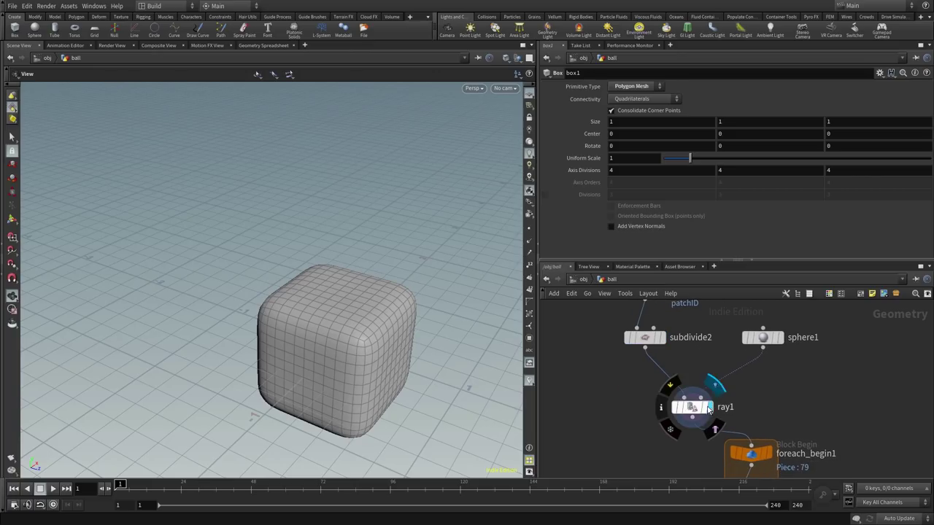
left_click(697, 412)
scroll(642, 400, "down", 5)
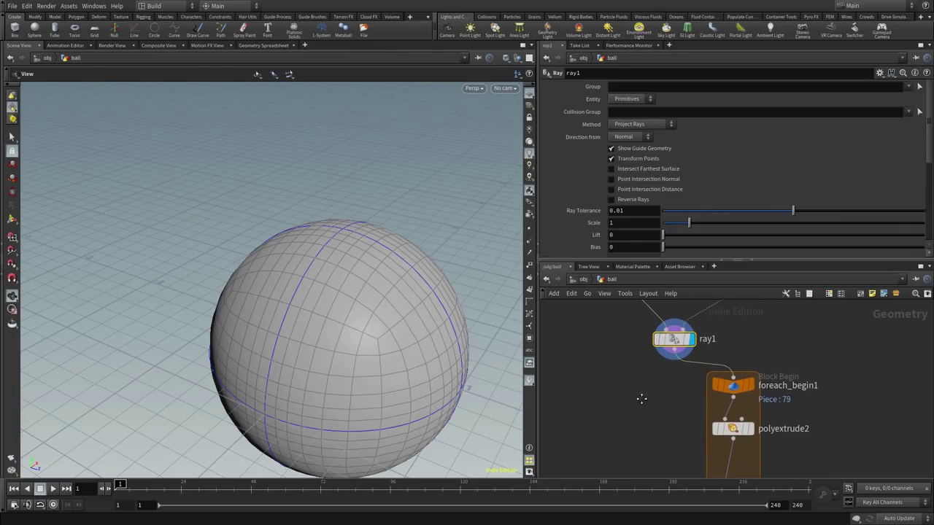
scroll(650, 414, "down", 10)
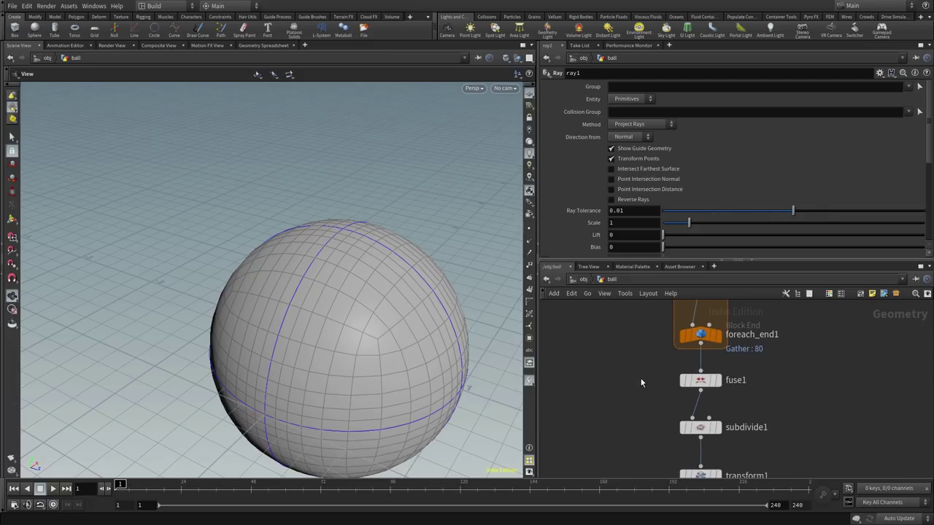
left_click(697, 387)
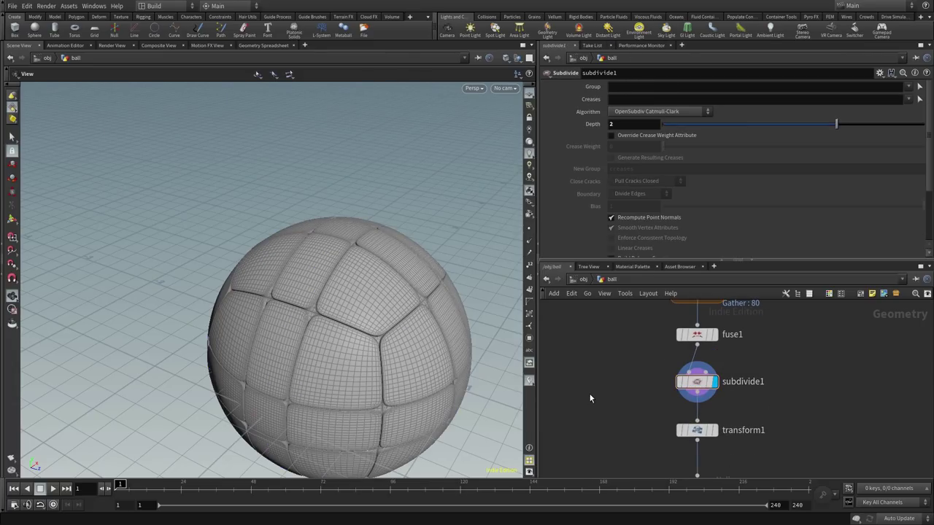
Step: Switch the viewport to Smooth Shaded and inspect the box-based ball's seams from several angles
left_click(529, 154)
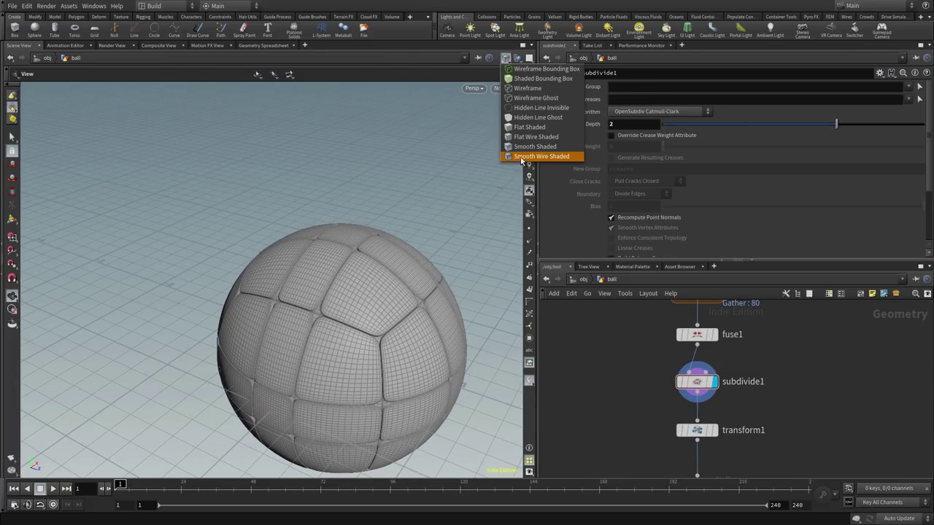
left_click(544, 147)
left_click_drag(394, 330, 358, 324)
middle_click_drag(357, 325, 407, 319)
left_click_drag(451, 286, 375, 323)
Step: Move sphere2, platonic1 and box1 together farther above attribcreate1 to make room for another node
scroll(646, 438, "up", 5)
scroll(637, 451, "up", 10)
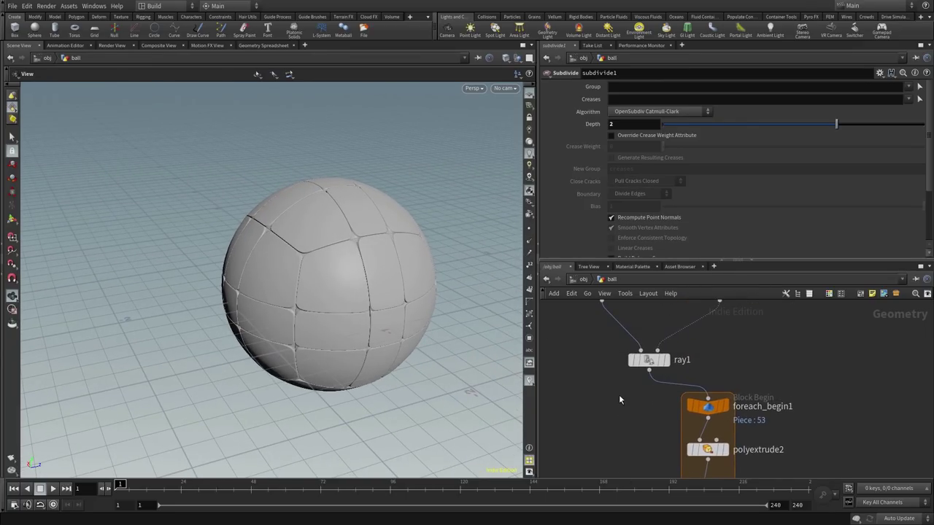
scroll(616, 415, "up", 3)
left_click_drag(575, 376, 787, 414)
left_click_drag(674, 404, 673, 370)
left_click(629, 341)
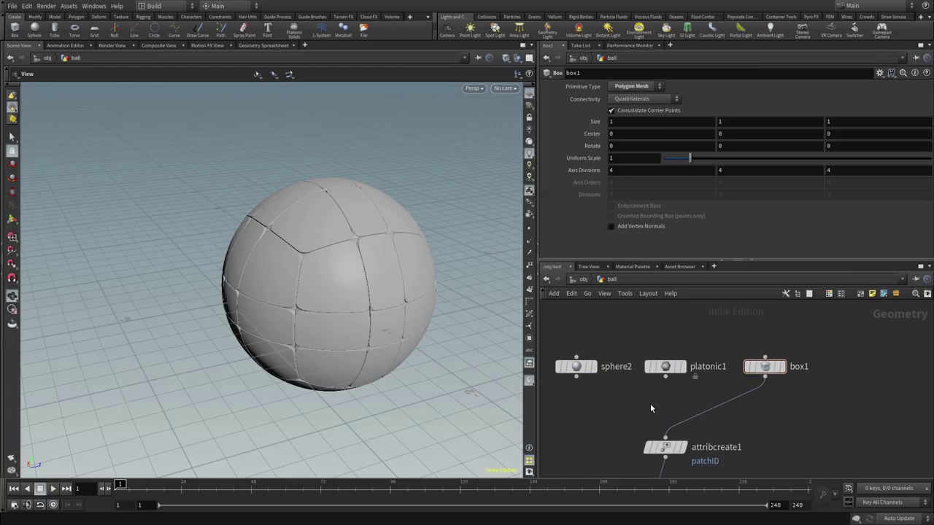
Step: Add a Switch node between the three source shapes and attribcreate1, with its output feeding attribcreate1
key("Tab")
type("swi")
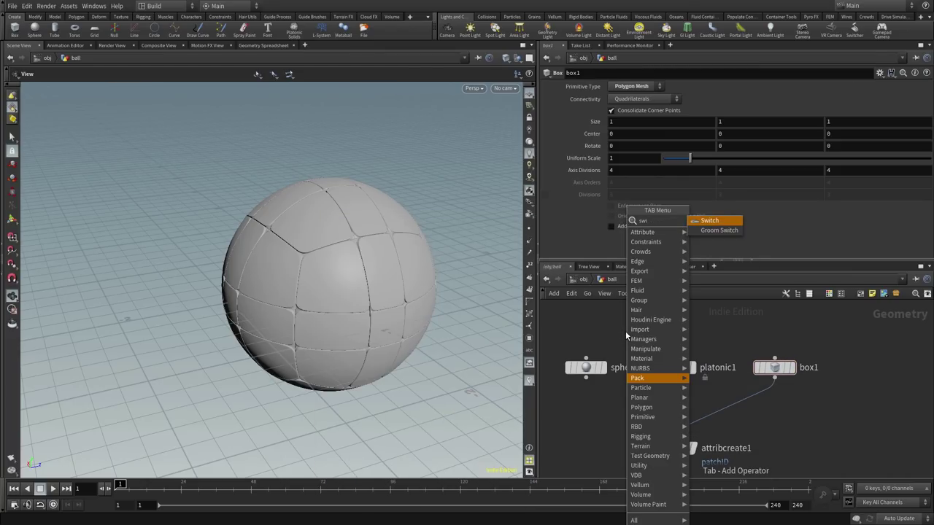
key("Return")
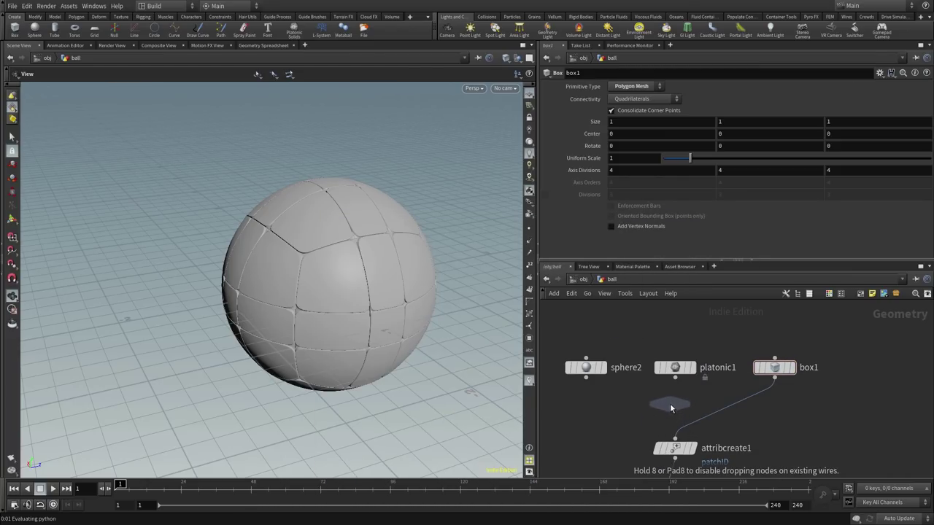
left_click(682, 413)
middle_click_drag(608, 423, 588, 392)
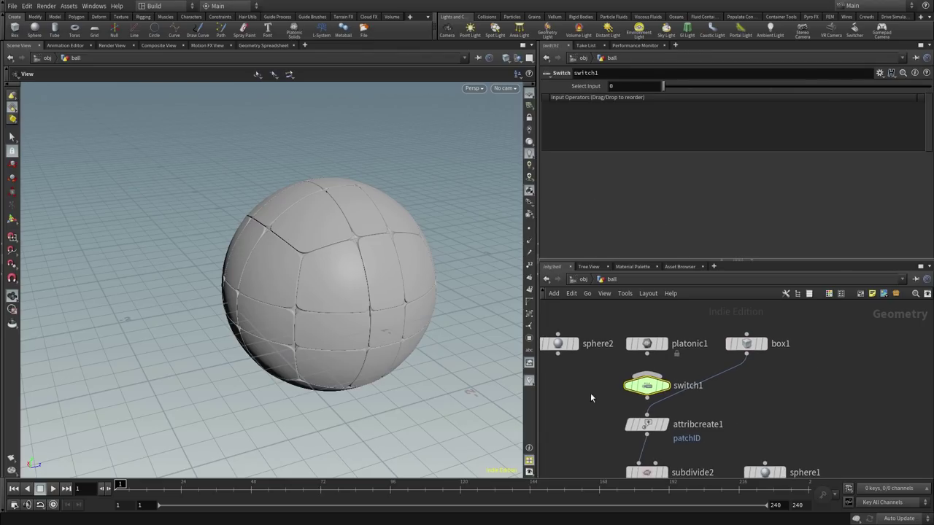
left_click(652, 402)
middle_click_drag(578, 360, 592, 400)
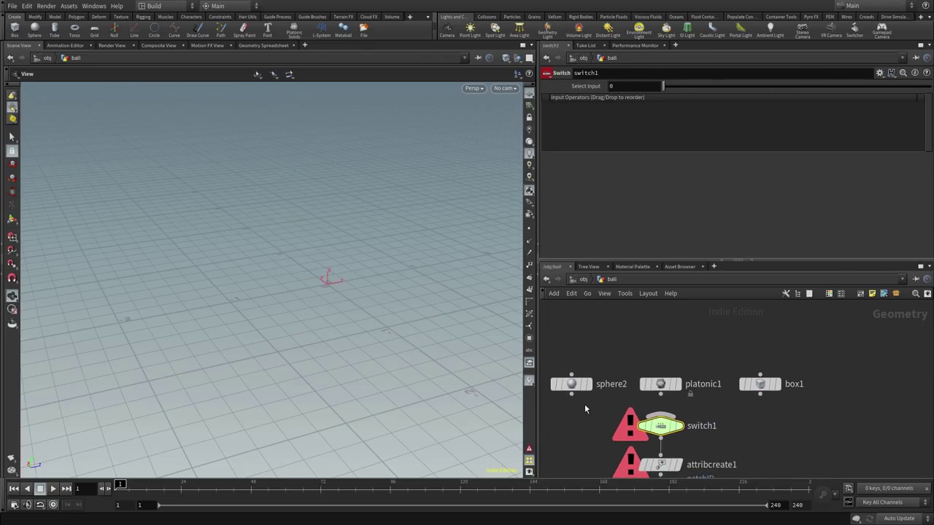
Step: Connect sphere2, platonic1 and box1, in that order, to the inputs of switch1
left_click(572, 395)
left_click_drag(661, 395, 661, 418)
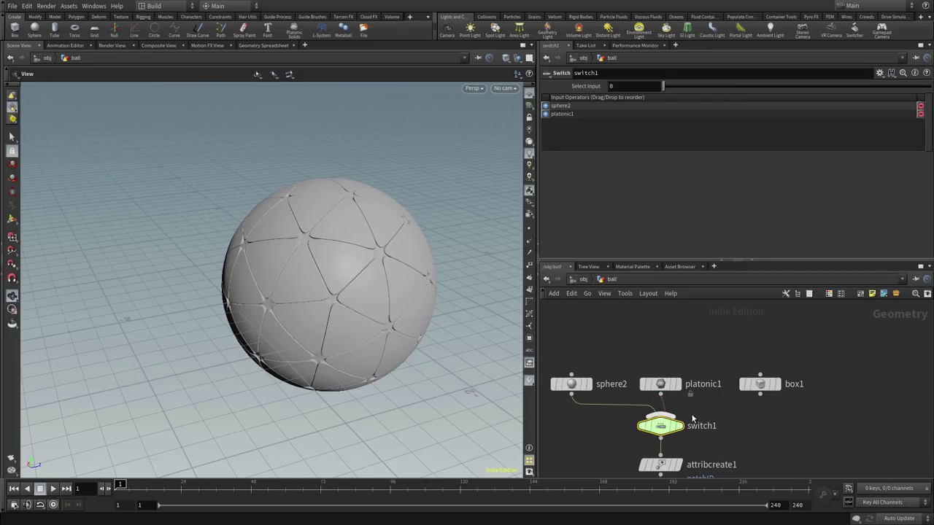
left_click(759, 395)
left_click(673, 426)
middle_click_drag(673, 426, 693, 396)
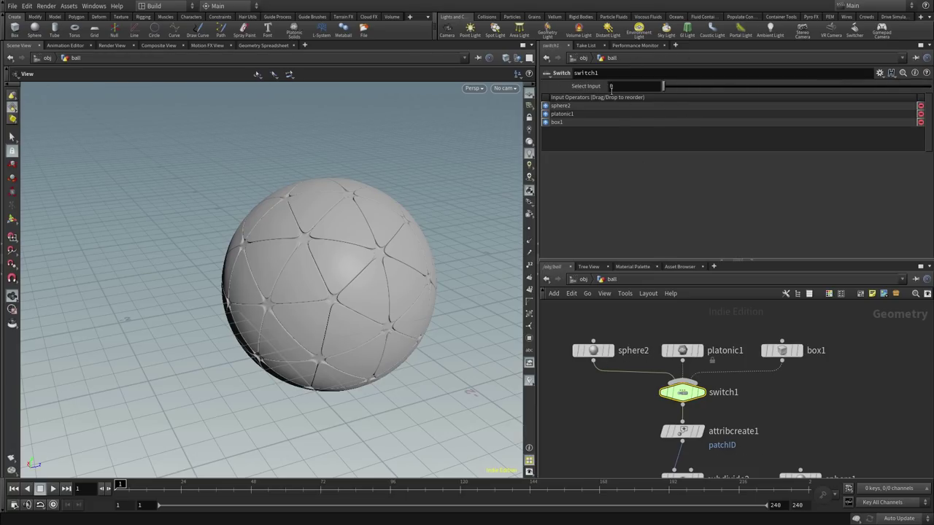
Step: Set switch1's Select Input to 2 and inspect the box-based ball in the viewport
mouse_move(676, 385)
mouse_move(600, 361)
left_click_drag(663, 86, 717, 88)
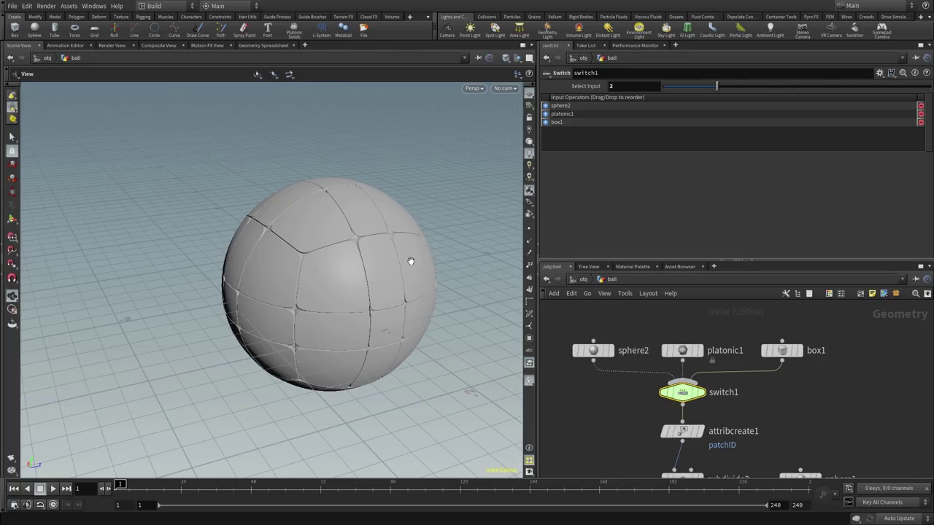
middle_click_drag(611, 438, 565, 350)
left_click_drag(355, 292, 314, 290)
Step: Set switch1's Select Input to 1 so that platonic1 feeds the ball network
middle_click_drag(624, 348, 624, 438)
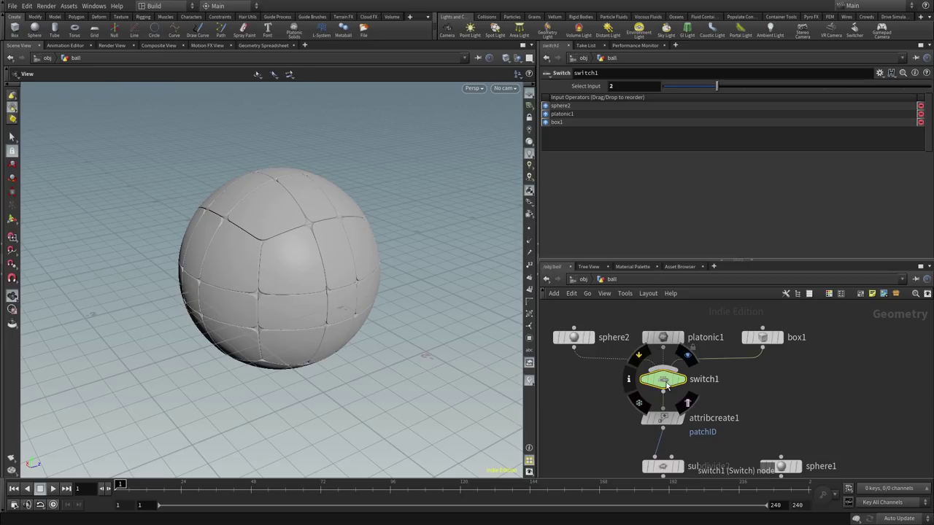
type("1")
key("Return")
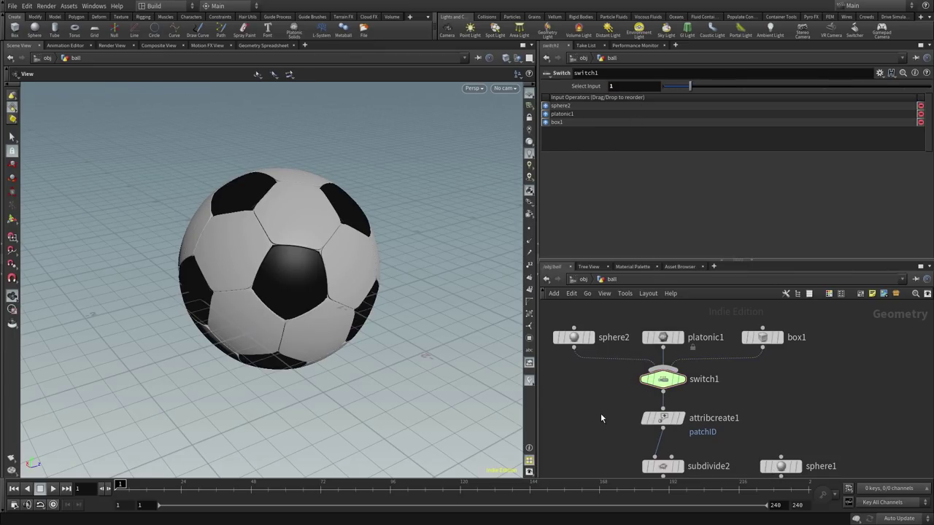
Step: Display the output of the FINAL null after transform1 and frame the soccer ball in the viewport
scroll(601, 417, "down", 8)
scroll(642, 398, "down", 3)
left_click(718, 378)
left_click(699, 409)
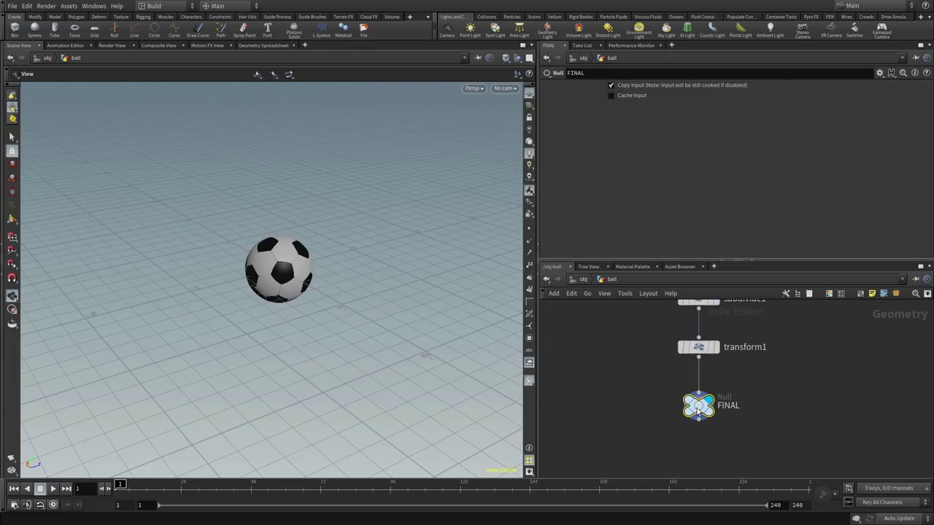
key("f")
left_click_drag(309, 315, 365, 305)
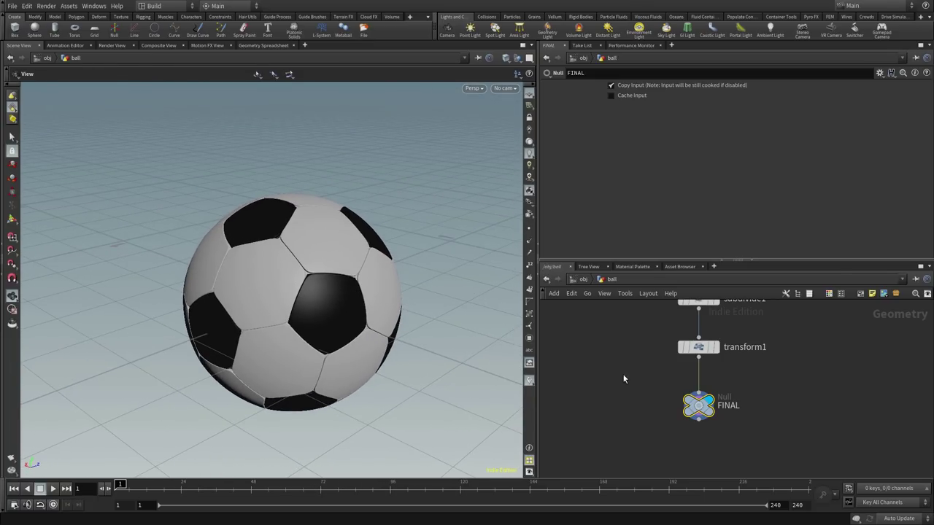
mouse_move(705, 411)
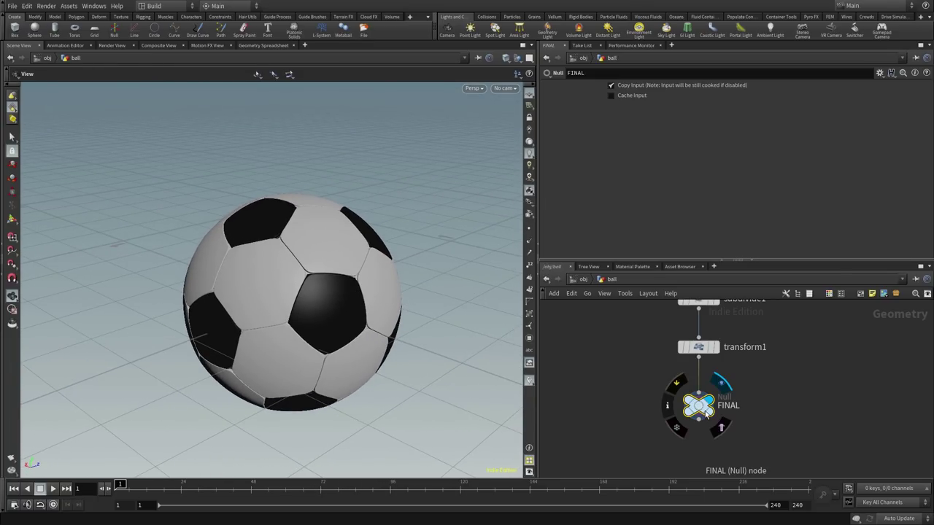